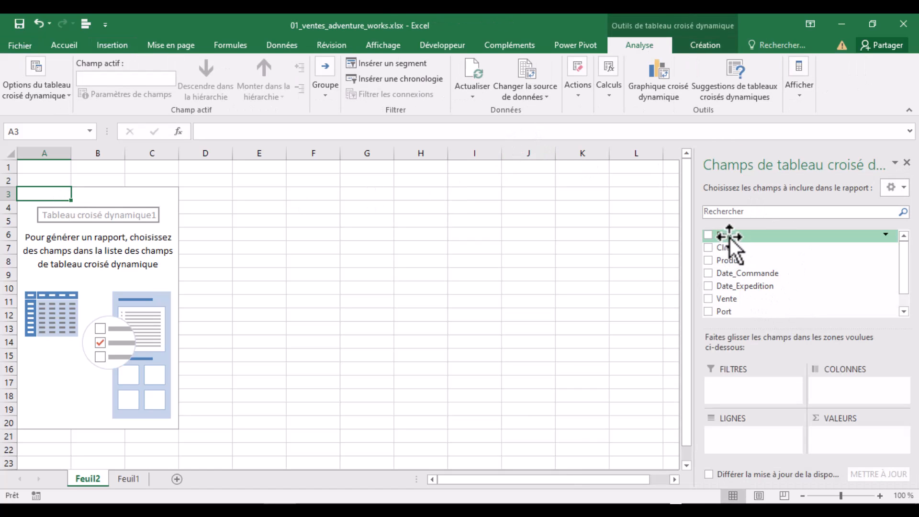
# Build the pivot table with the Pays field as rows and the Vente field as summed values.
pyautogui.moveTo(729, 236); pyautogui.dragTo(740, 440)
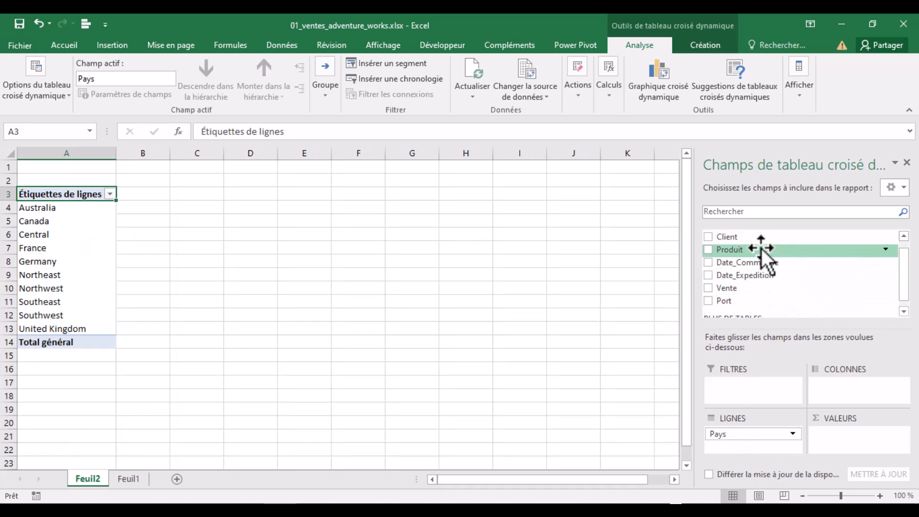
pyautogui.moveTo(734, 289); pyautogui.dragTo(848, 459)
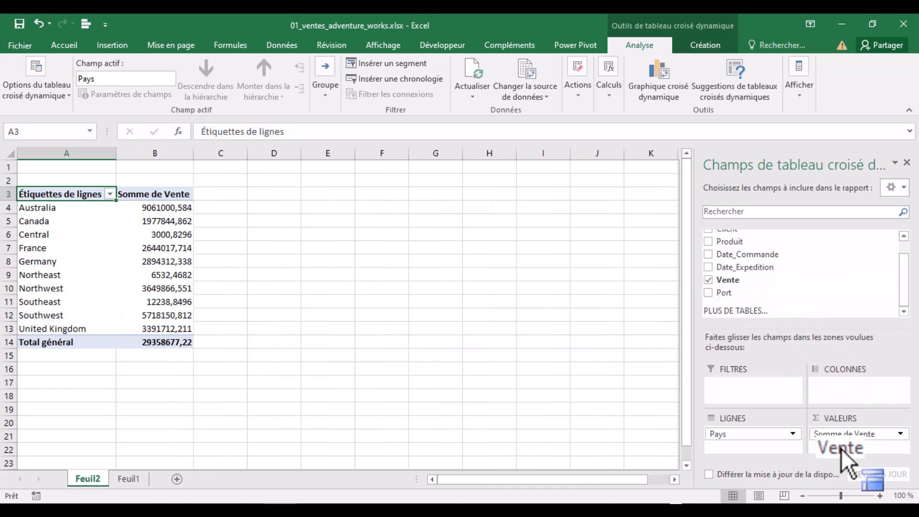
# Shorten the pivot table's values header in B3 to Vente.
pyautogui.click(152, 195)
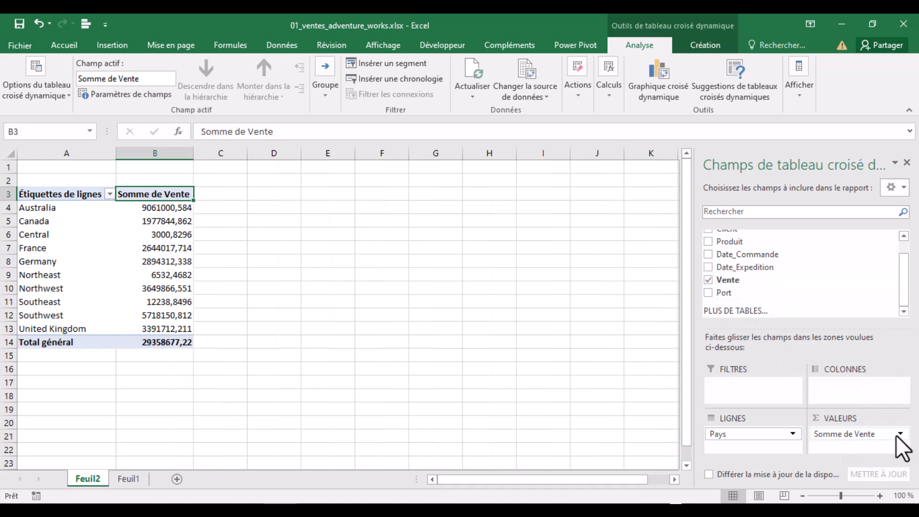
pyautogui.click(836, 435)
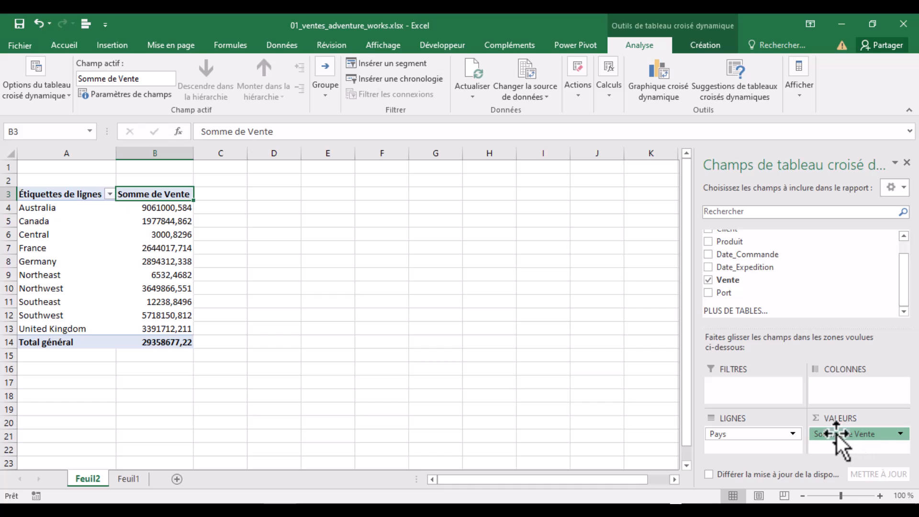
pyautogui.click(248, 133)
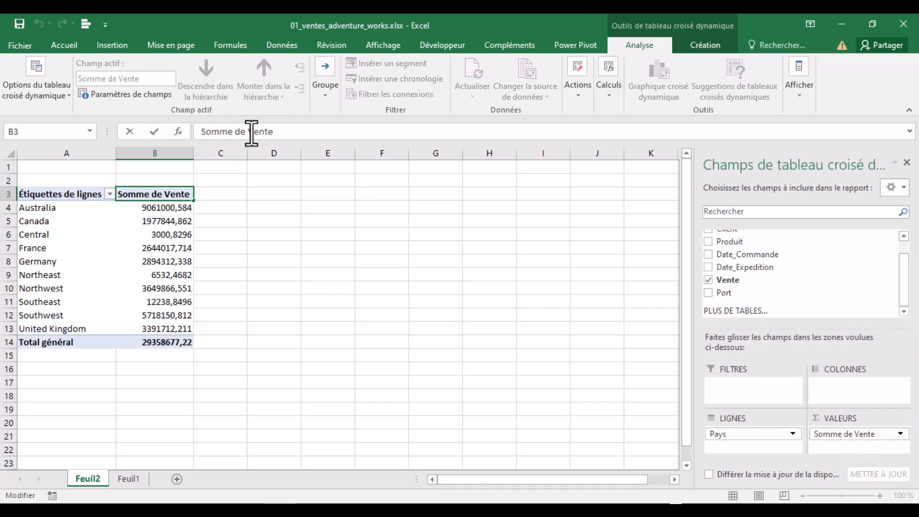
pyautogui.moveTo(249, 133); pyautogui.dragTo(202, 134)
pyautogui.press('Delete')
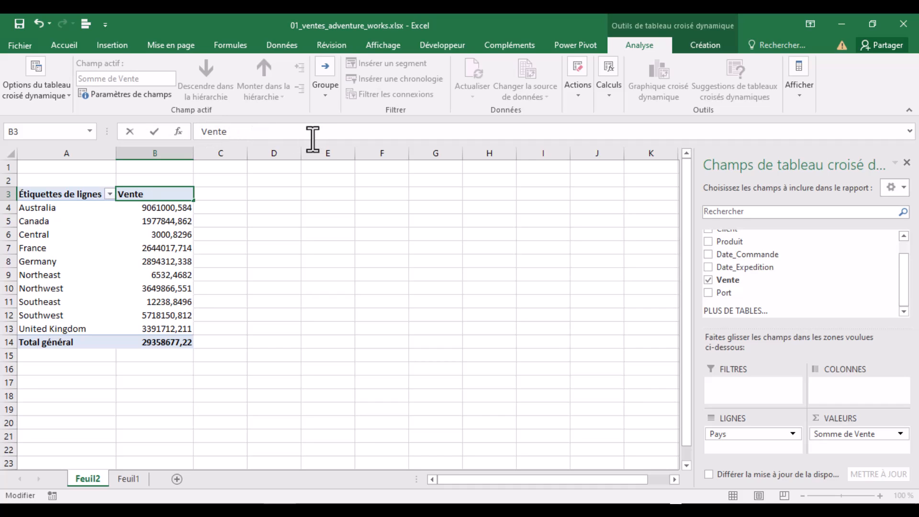
pyautogui.press('Return')
# Rename the pivot table's row labels header in A3 as Pays.
pyautogui.click(99, 195)
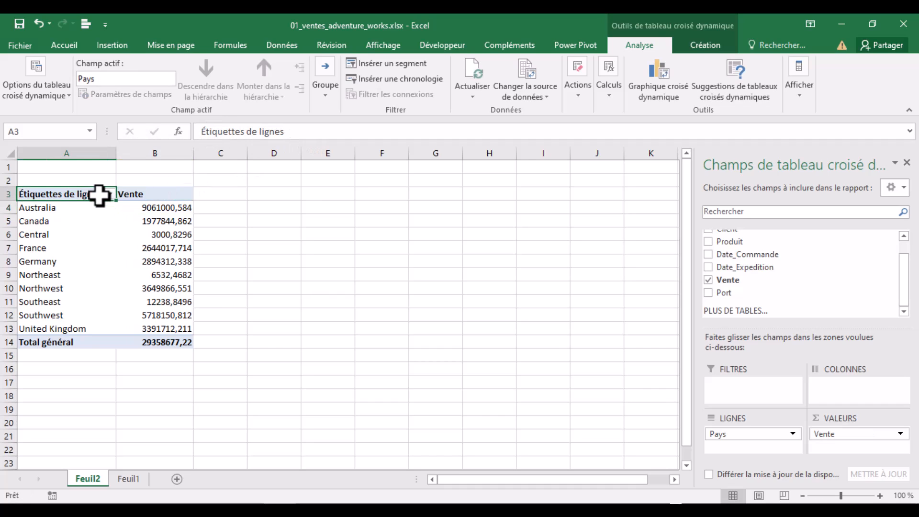
pyautogui.moveTo(295, 131); pyautogui.dragTo(184, 130)
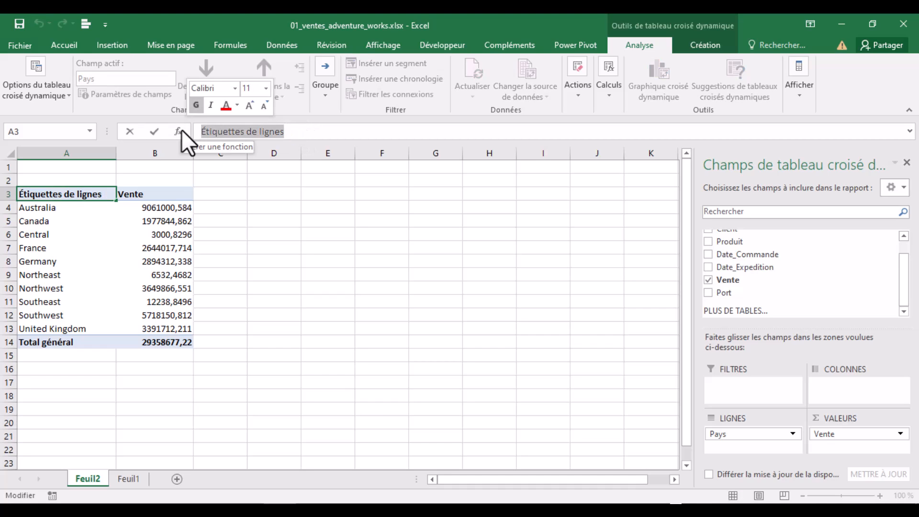
pyautogui.write('Pays')
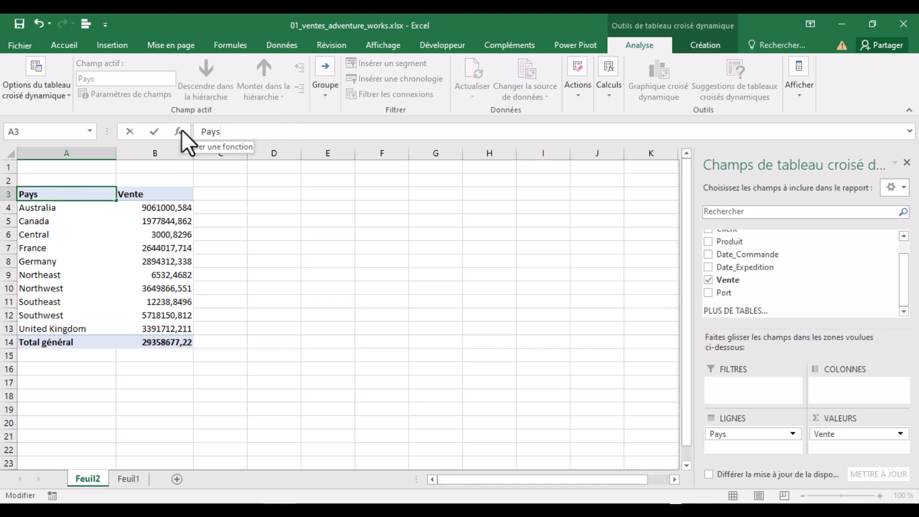
pyautogui.press('Return')
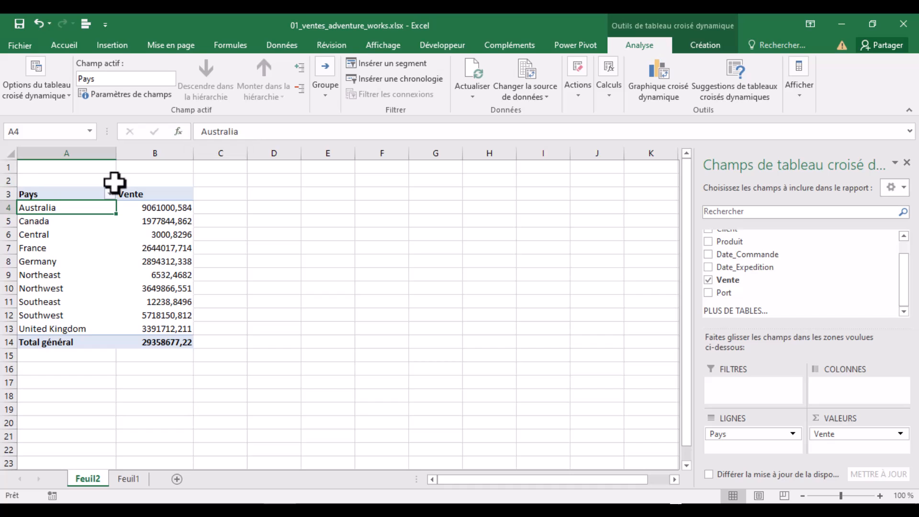
# Fit column A's width to its content and close the pivot table field list.
pyautogui.doubleClick(116, 153)
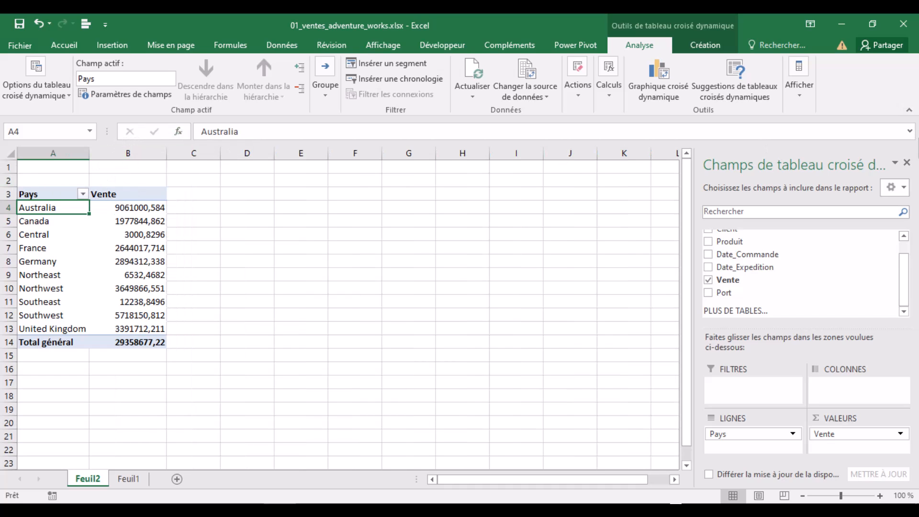
pyautogui.click(907, 163)
pyautogui.click(31, 236)
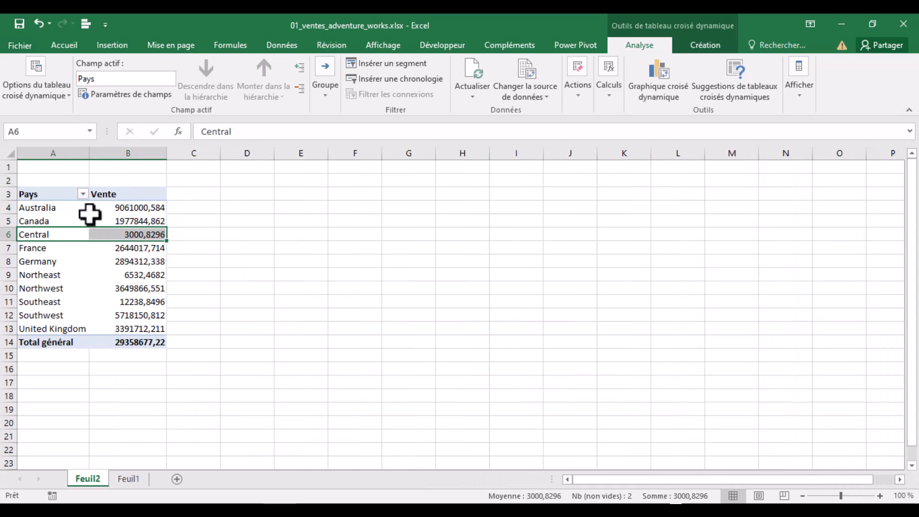
pyautogui.click(69, 211)
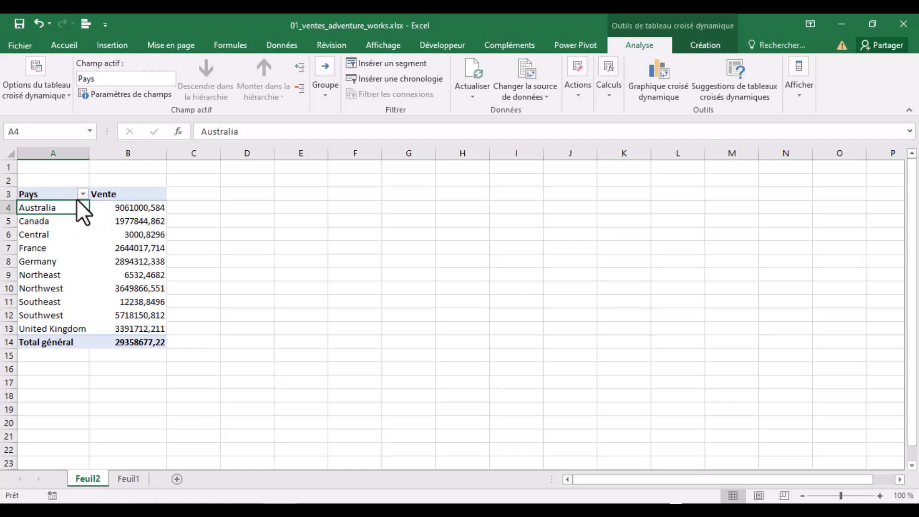
pyautogui.moveTo(39, 190); pyautogui.dragTo(144, 341)
pyautogui.click(63, 192)
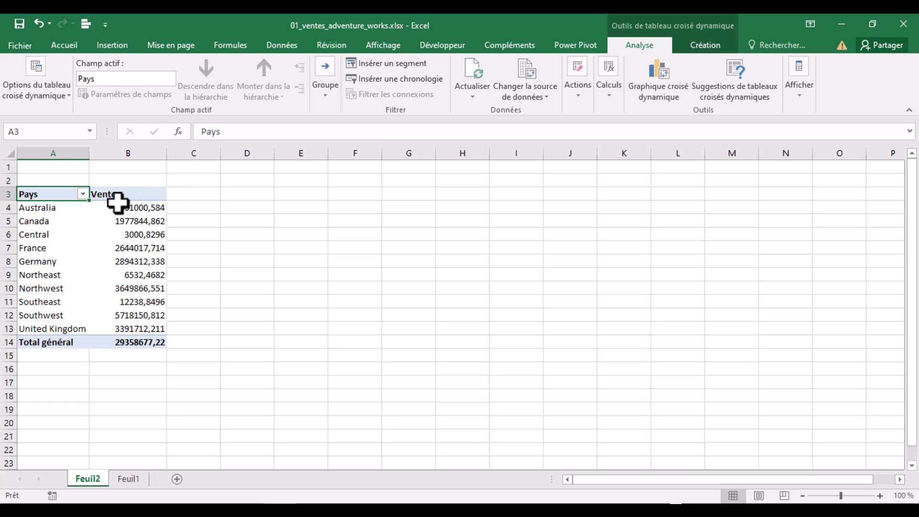
pyautogui.moveTo(349, 196); pyautogui.dragTo(439, 285)
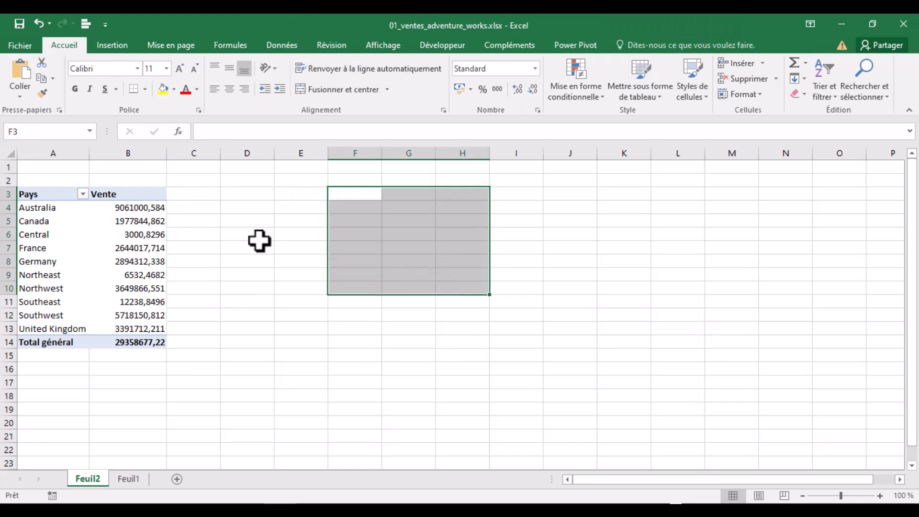
pyautogui.click(53, 193)
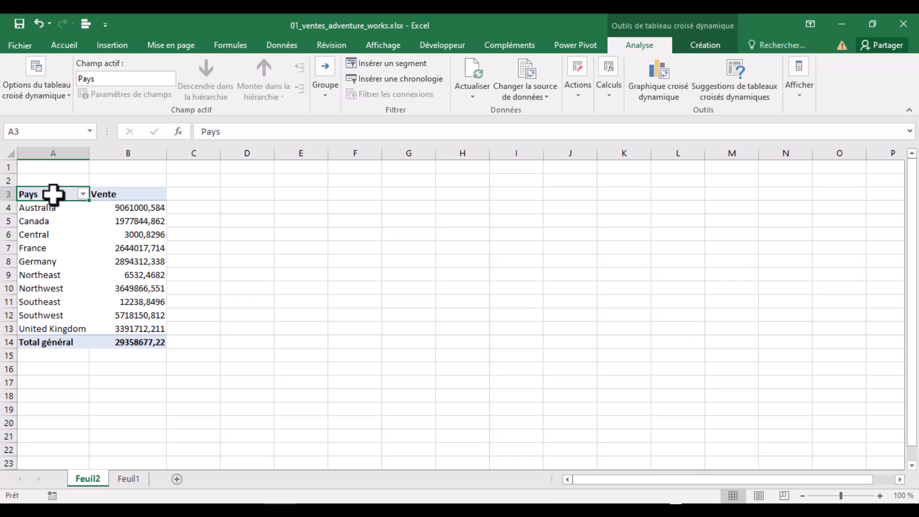
# Try to sort the pivot table's Pays labels from A to Z.
pyautogui.click(84, 193)
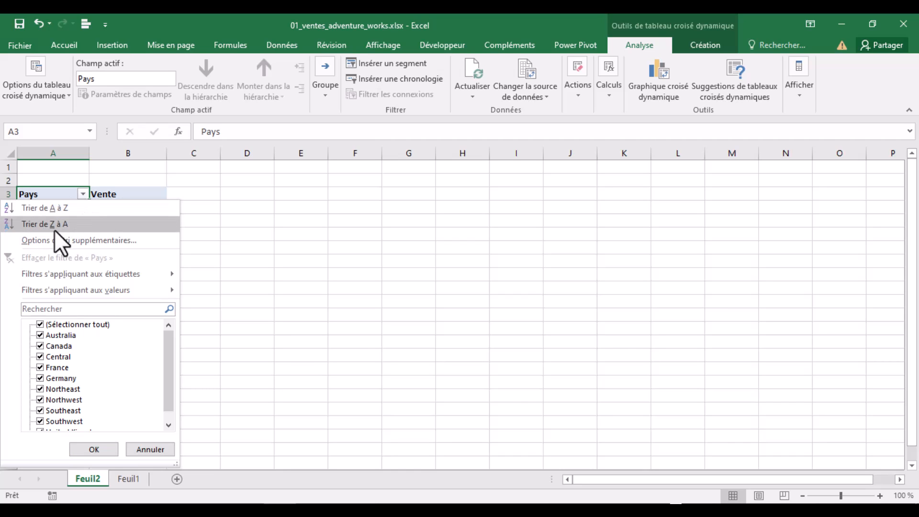
pyautogui.click(41, 207)
pyautogui.click(21, 208)
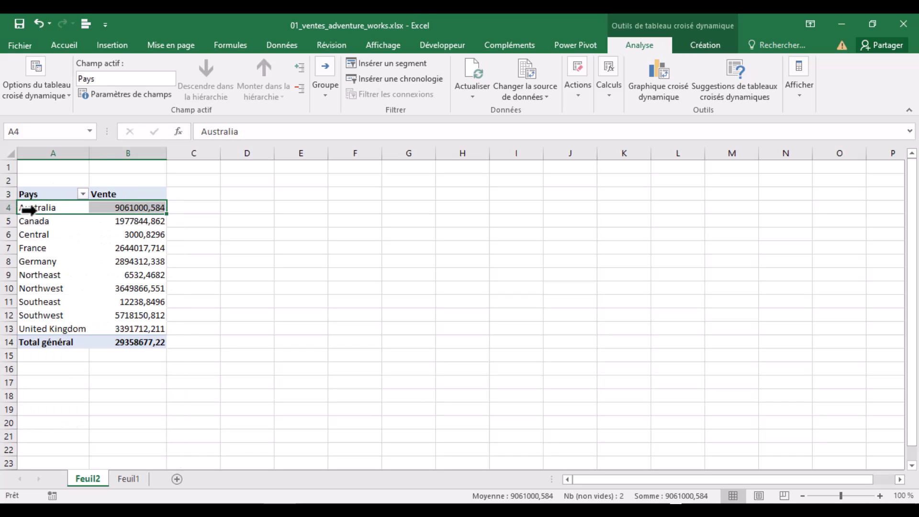
pyautogui.click(22, 258)
pyautogui.click(65, 287)
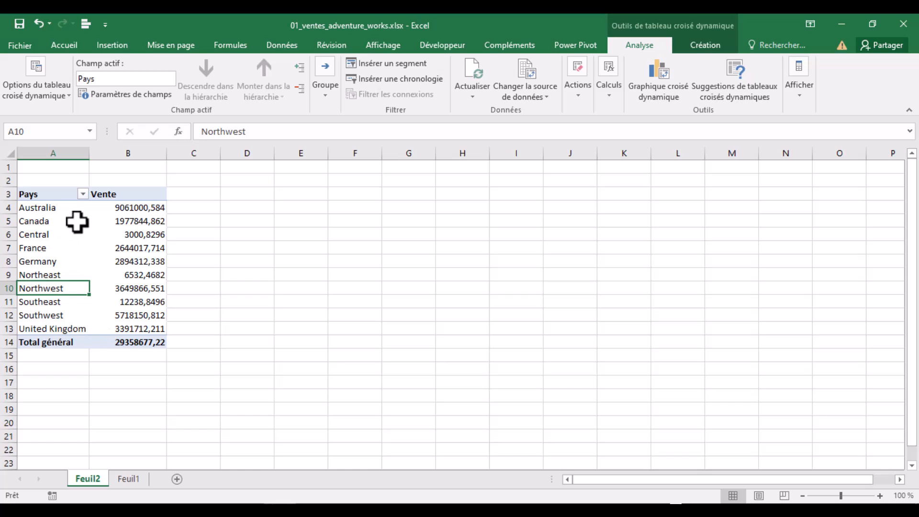
# Sort the pivot table's Pays labels in descending order, from Z to A.
pyautogui.click(82, 194)
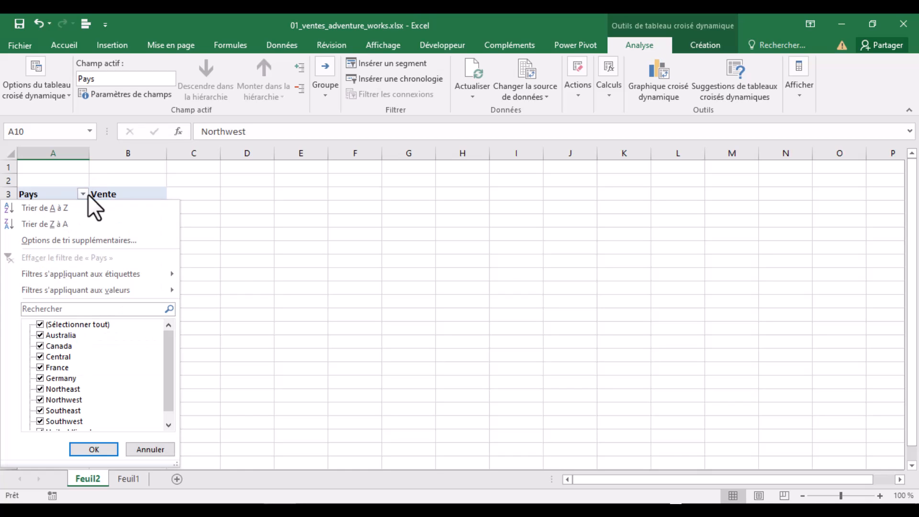
pyautogui.click(40, 225)
pyautogui.moveTo(49, 207); pyautogui.dragTo(46, 329)
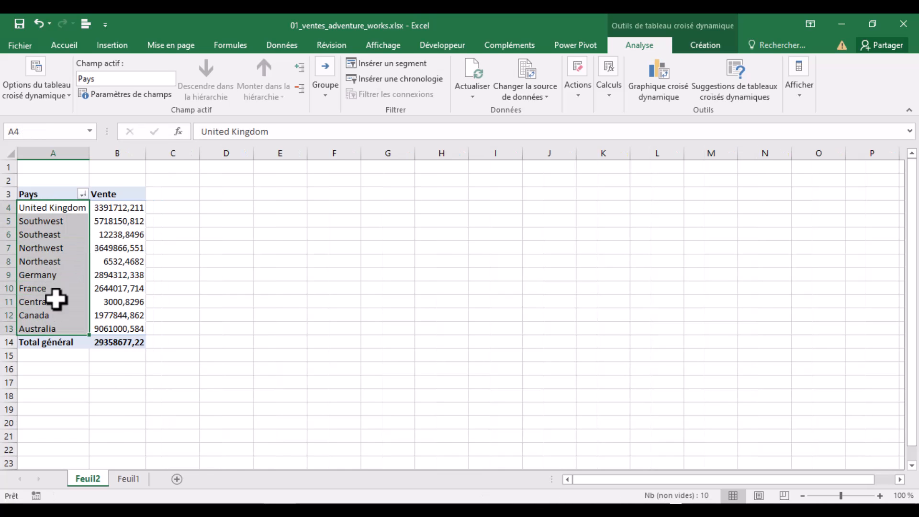
# Sort the Pays labels back into ascending order, from A to Z.
pyautogui.click(82, 195)
pyautogui.click(50, 212)
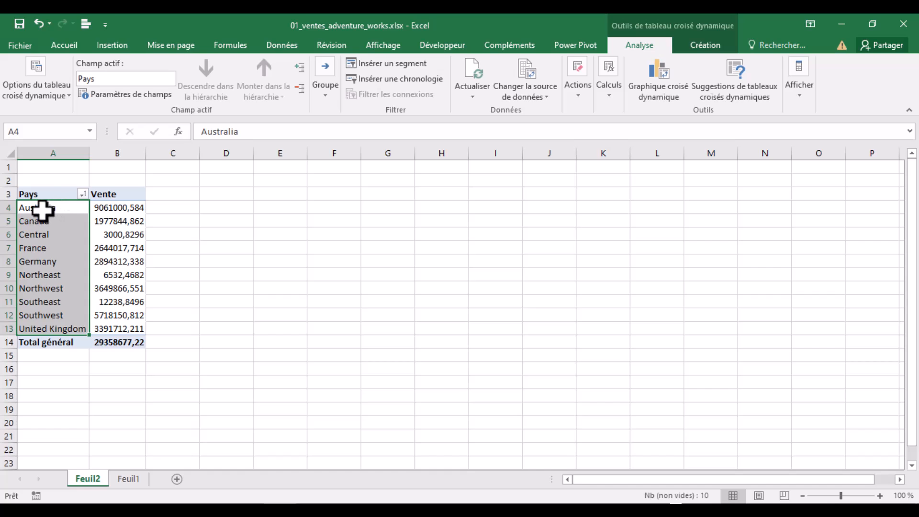
pyautogui.click(42, 211)
pyautogui.click(42, 194)
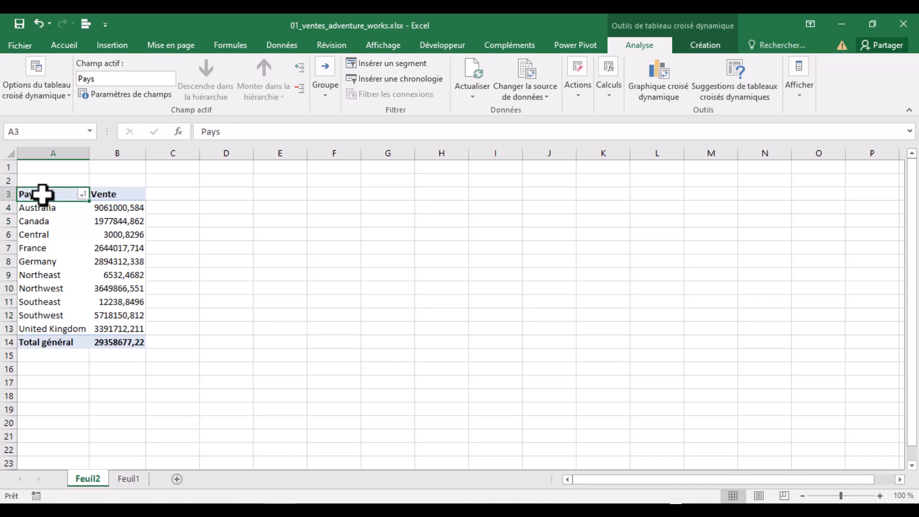
# Sort the Pays rows in ascending order by Vente, using the additional sort options.
pyautogui.click(83, 194)
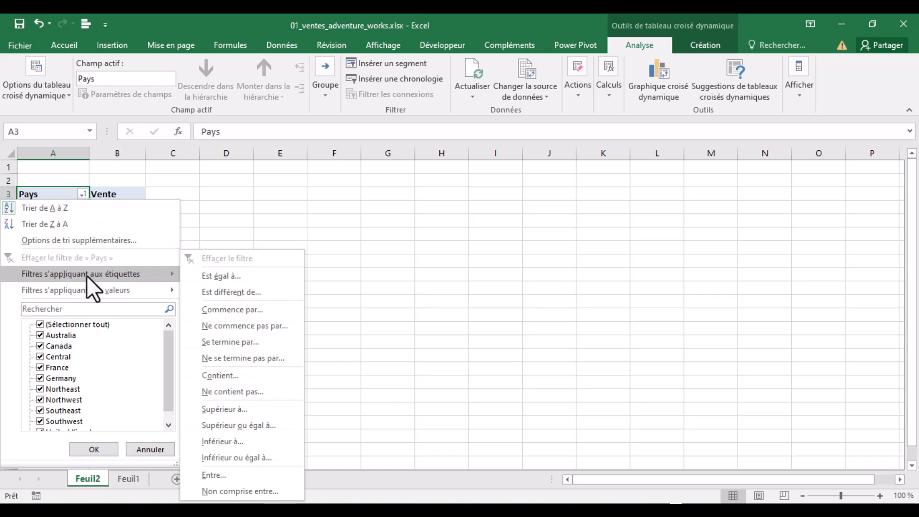
pyautogui.moveTo(122, 288)
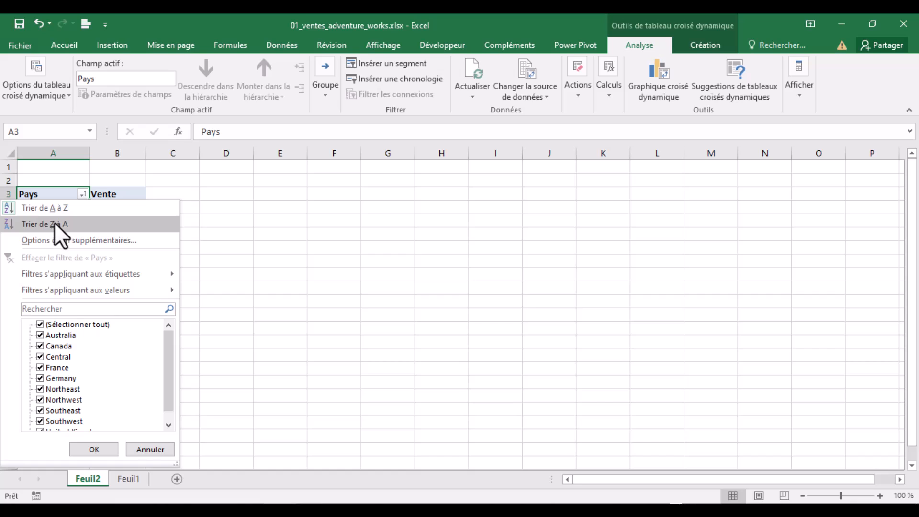
pyautogui.click(82, 241)
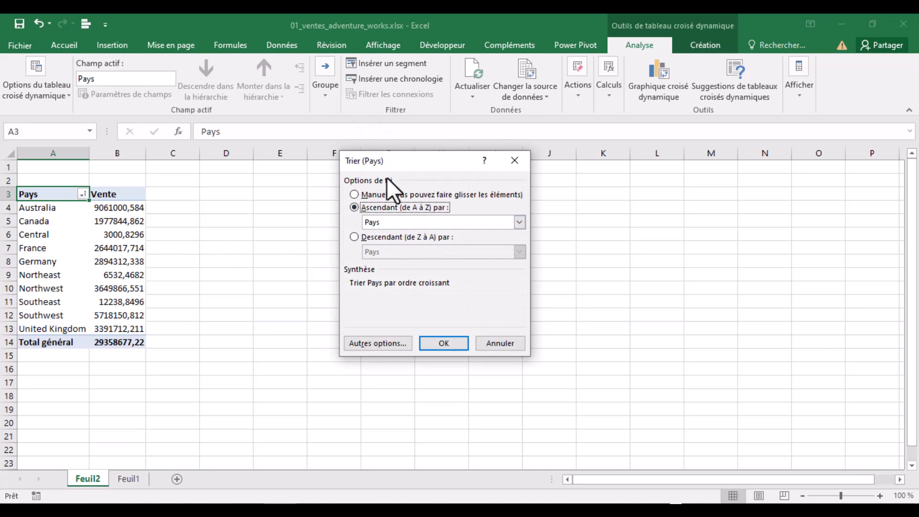
pyautogui.moveTo(396, 155); pyautogui.dragTo(277, 185)
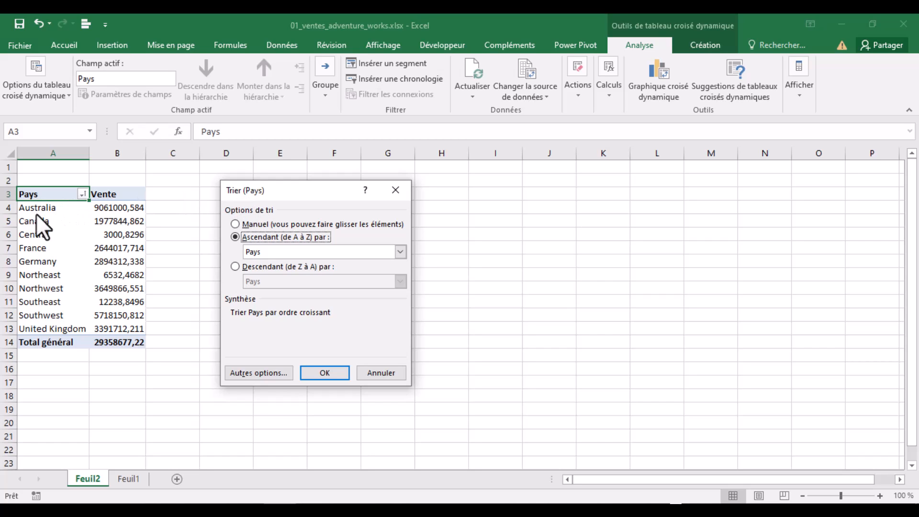
pyautogui.click(399, 252)
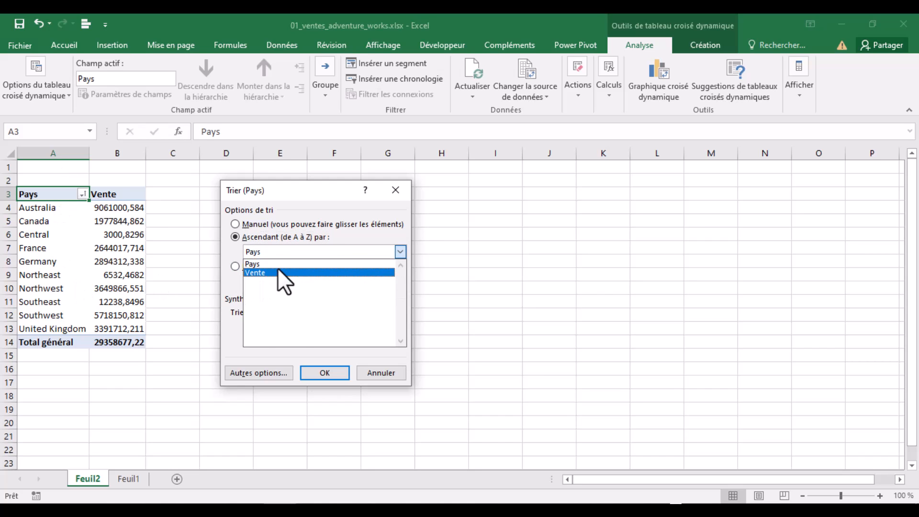
pyautogui.click(254, 272)
pyautogui.click(257, 237)
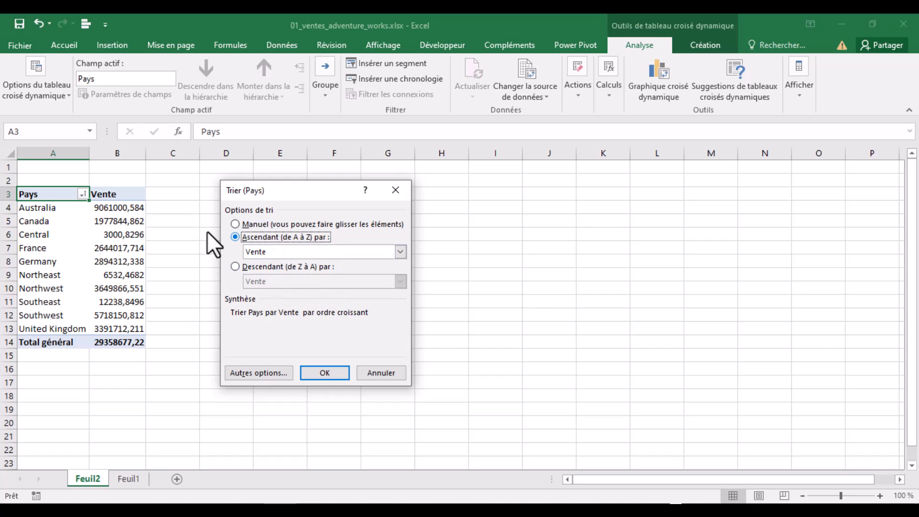
pyautogui.click(325, 373)
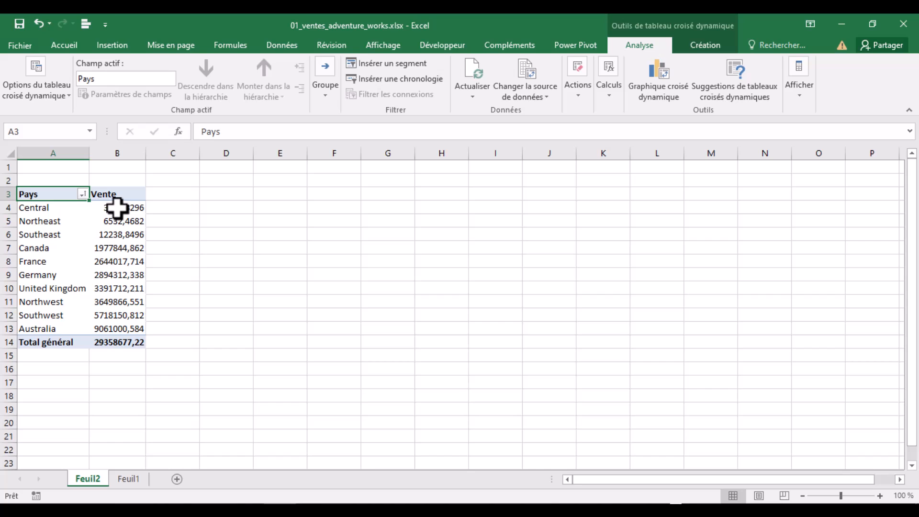
# Filter the pivot table's Pays labels to show only Canada and Central.
pyautogui.moveTo(100, 330)
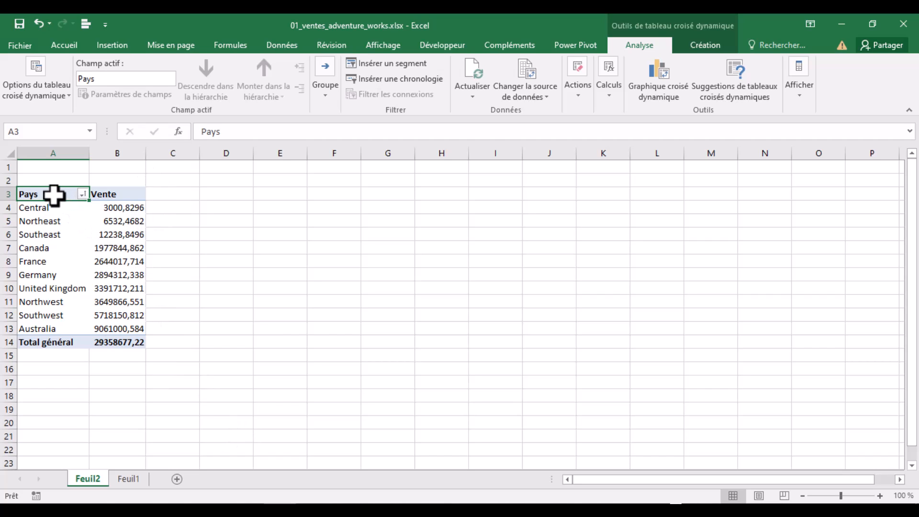
pyautogui.click(82, 194)
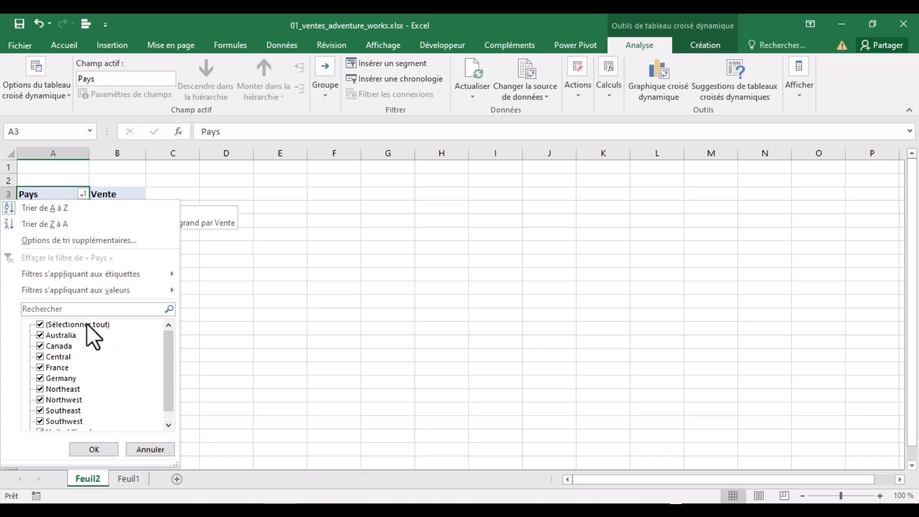
pyautogui.click(40, 324)
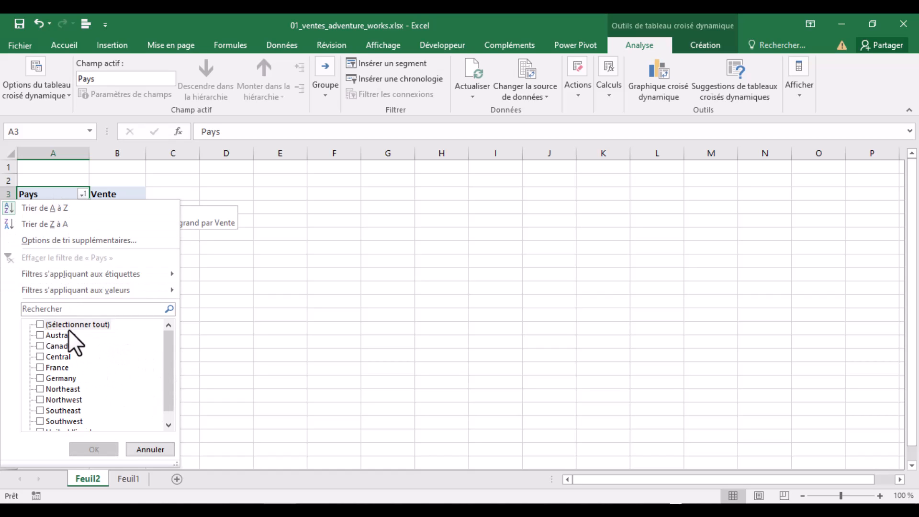
pyautogui.moveTo(169, 369)
pyautogui.mouseDown()
pyautogui.moveTo(170, 390)
pyautogui.moveTo(171, 353)
pyautogui.mouseUp()
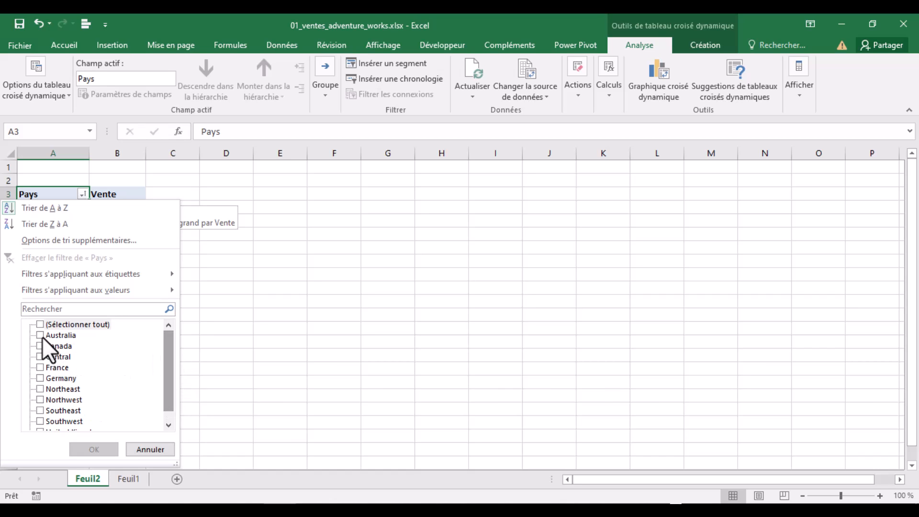
pyautogui.click(38, 346)
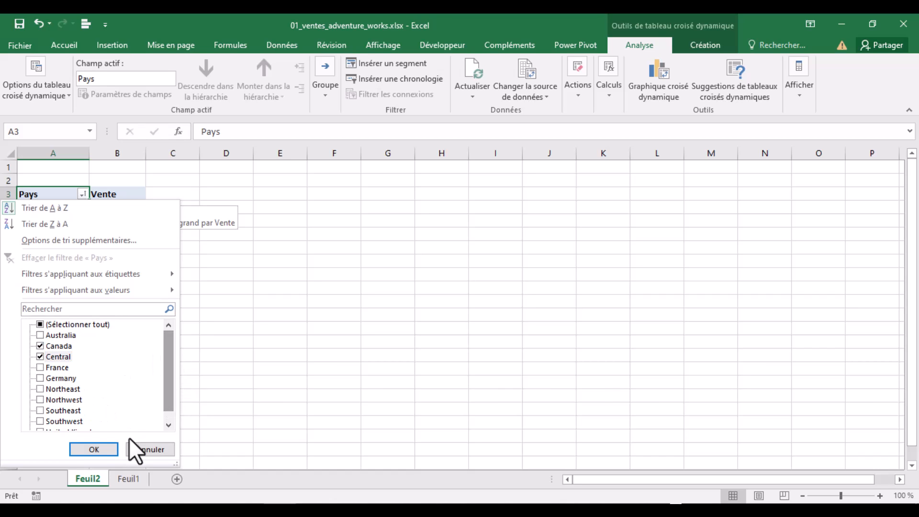
pyautogui.click(94, 449)
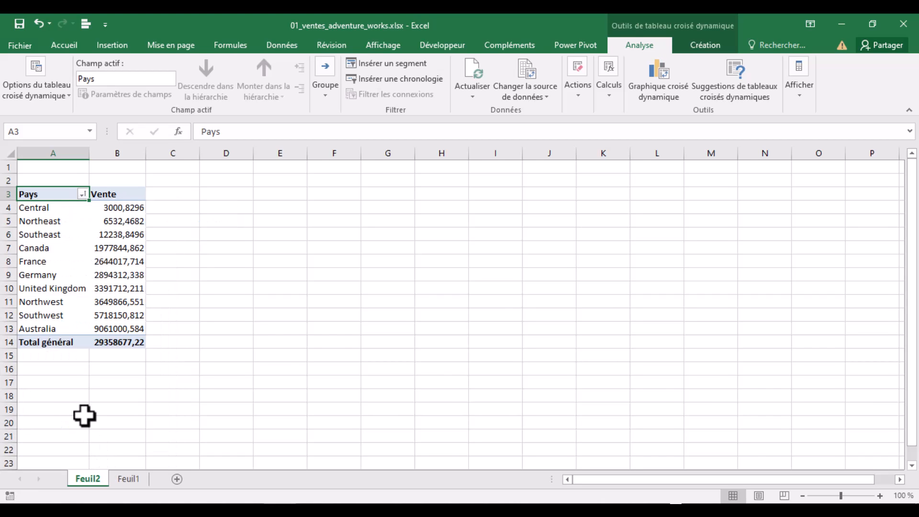
# Clear the Canada and Central filter from the Pays field.
pyautogui.click(39, 210)
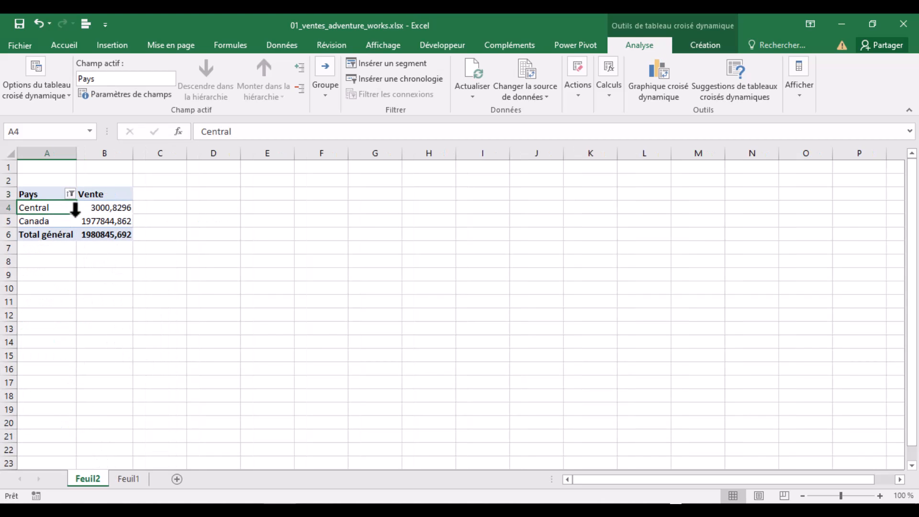
pyautogui.click(70, 194)
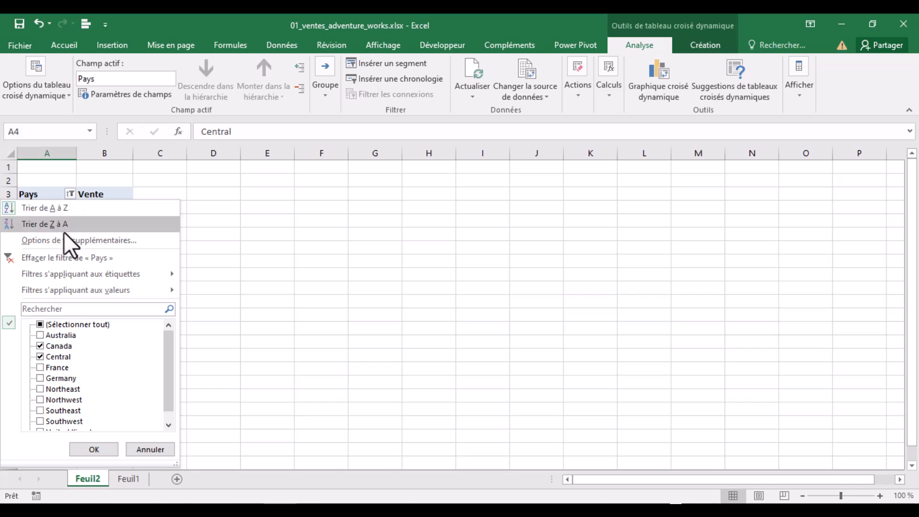
pyautogui.click(30, 257)
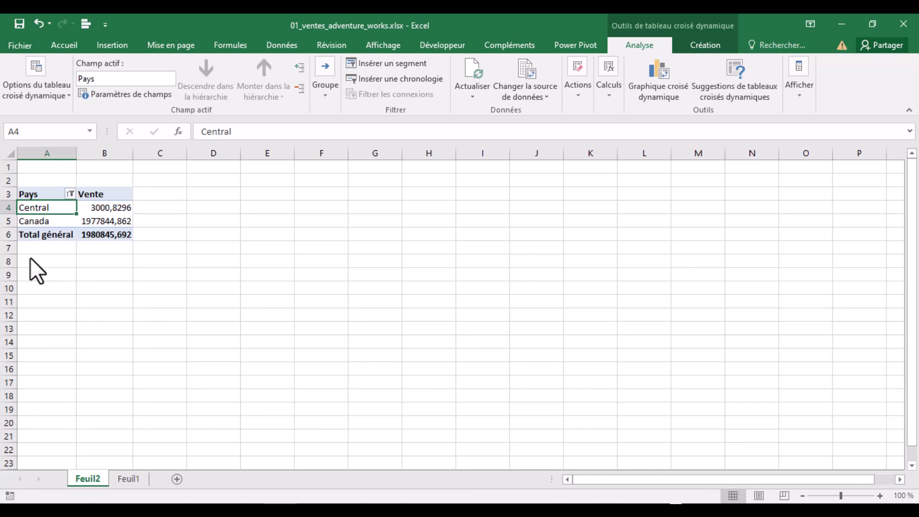
# Apply an "est égal à" label filter to Pays, using a wildcard pattern for labels that begin with s.
pyautogui.click(85, 195)
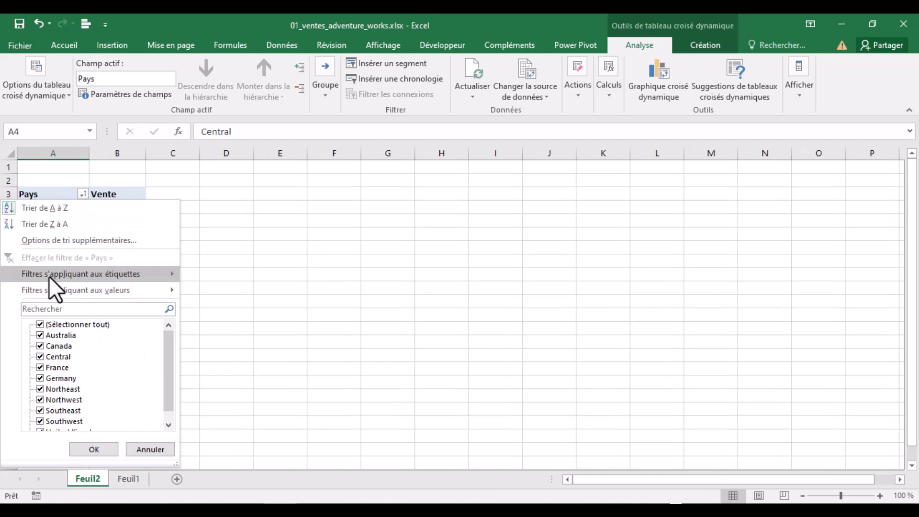
pyautogui.moveTo(52, 275)
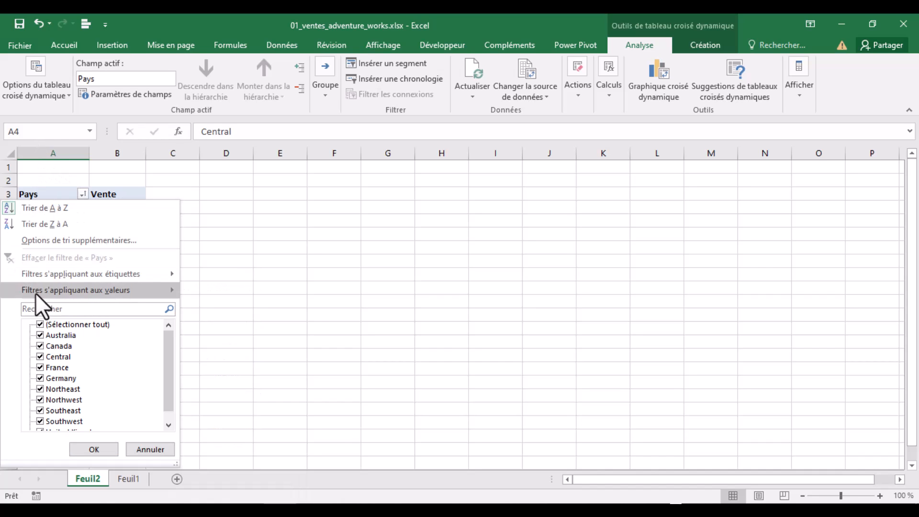
pyautogui.moveTo(43, 293)
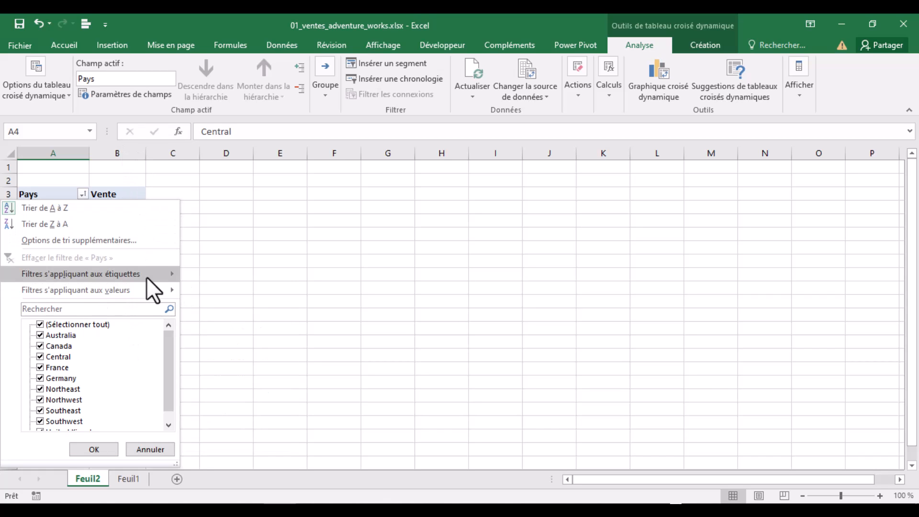
pyautogui.moveTo(146, 276)
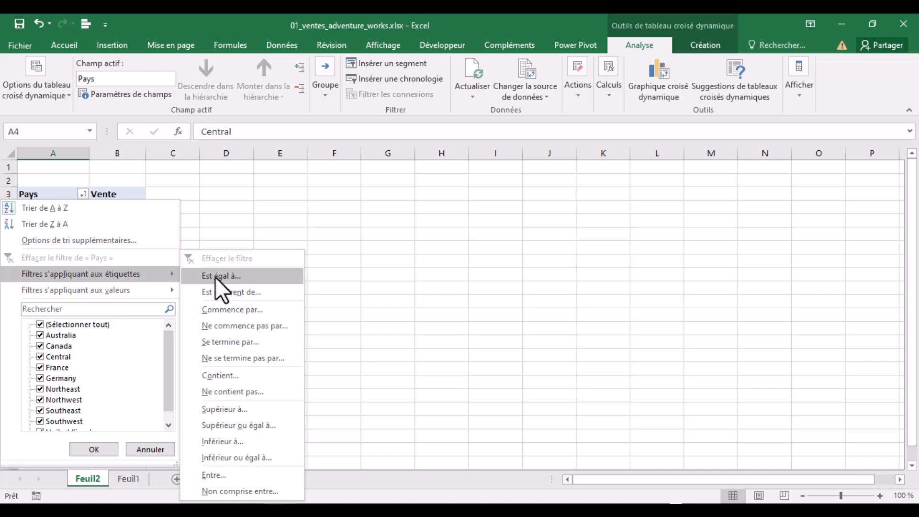
pyautogui.click(214, 277)
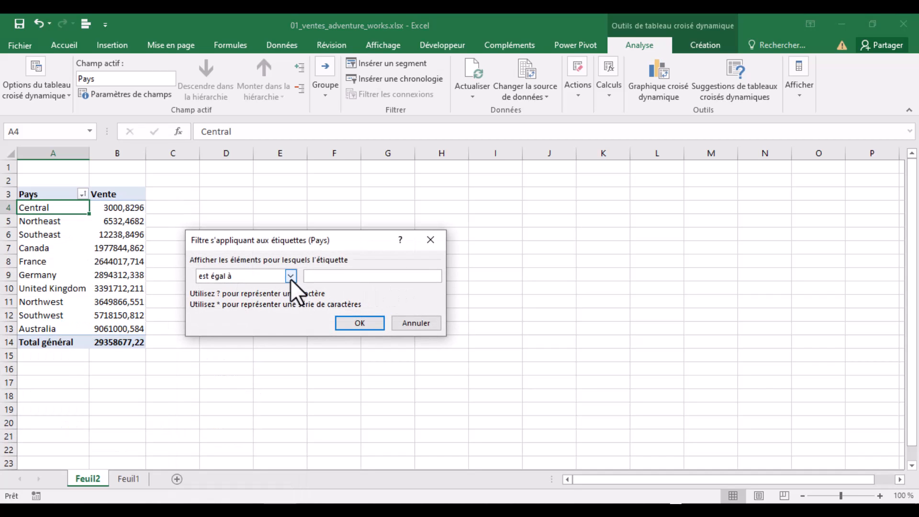
pyautogui.click(291, 277)
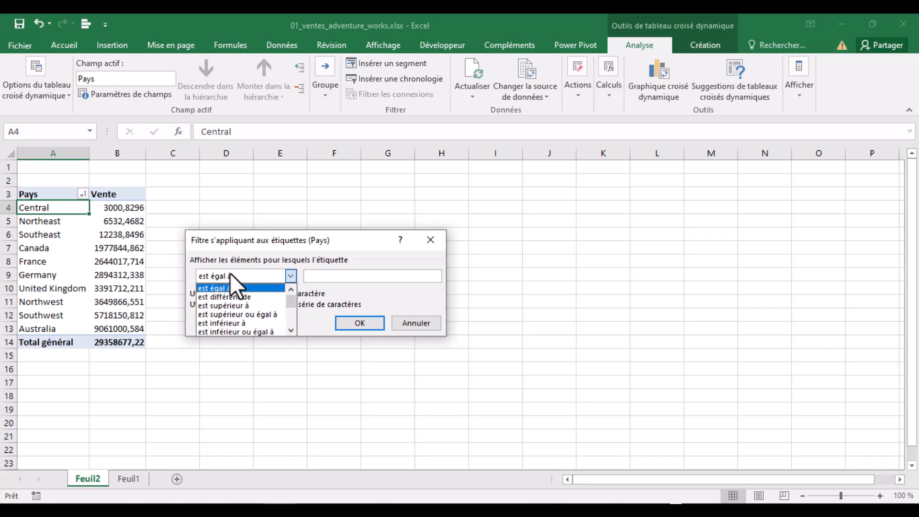
pyautogui.click(329, 276)
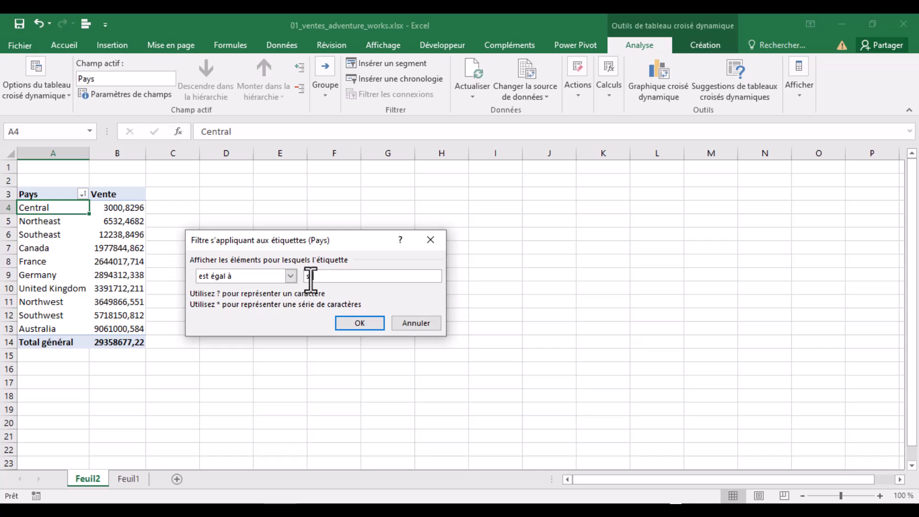
pyautogui.click(363, 327)
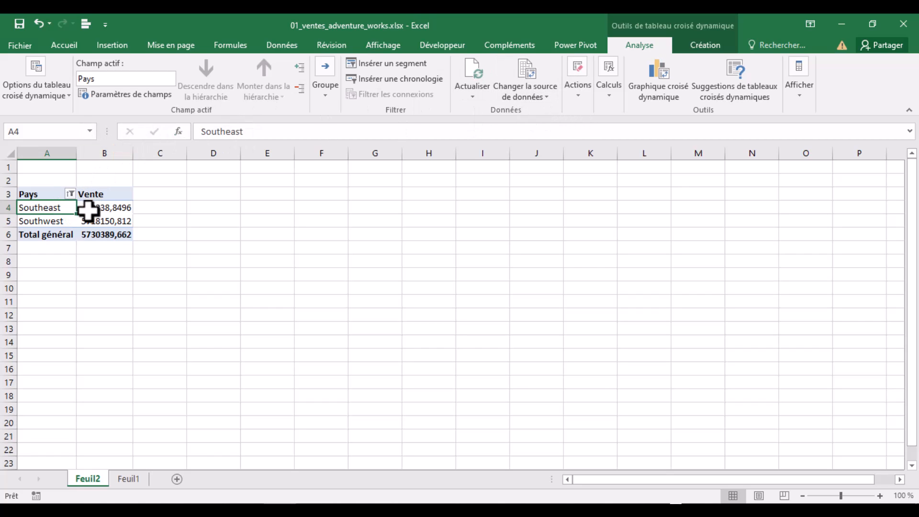
# Remove the label filter from Pays to show all countries again.
pyautogui.click(71, 194)
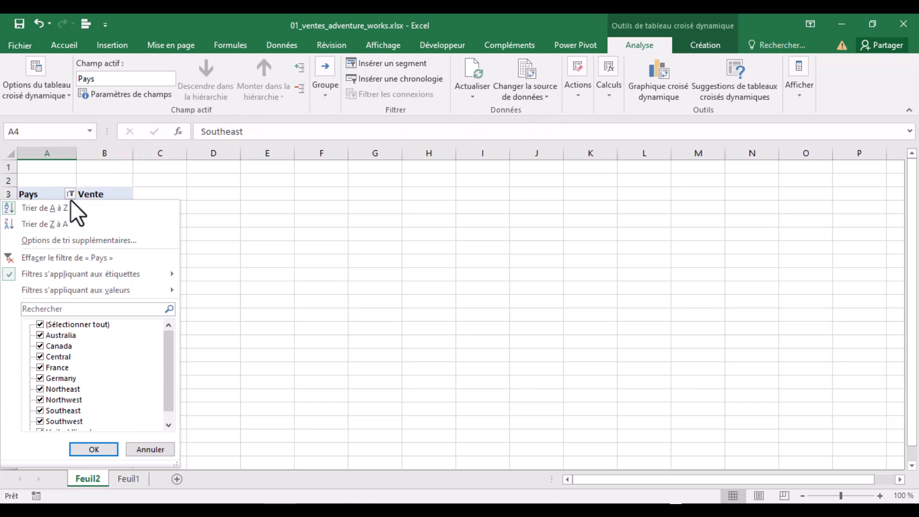
pyautogui.click(53, 258)
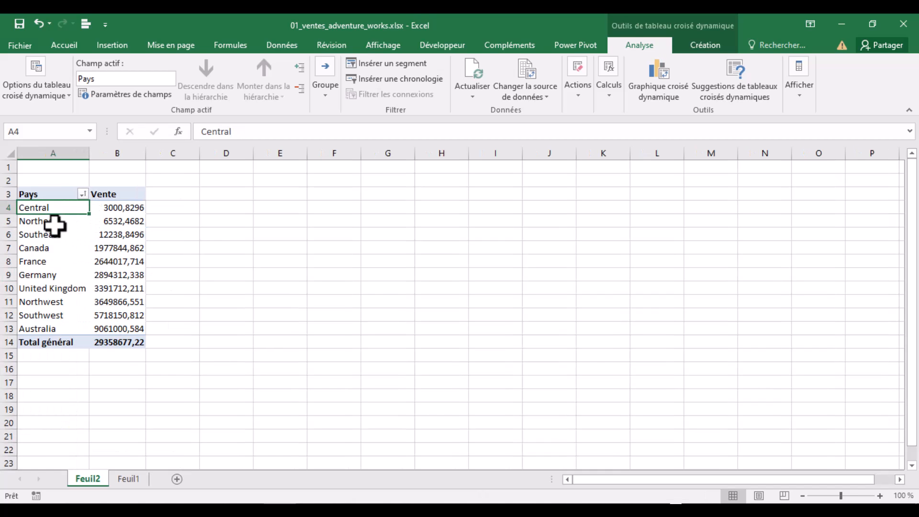
pyautogui.click(55, 223)
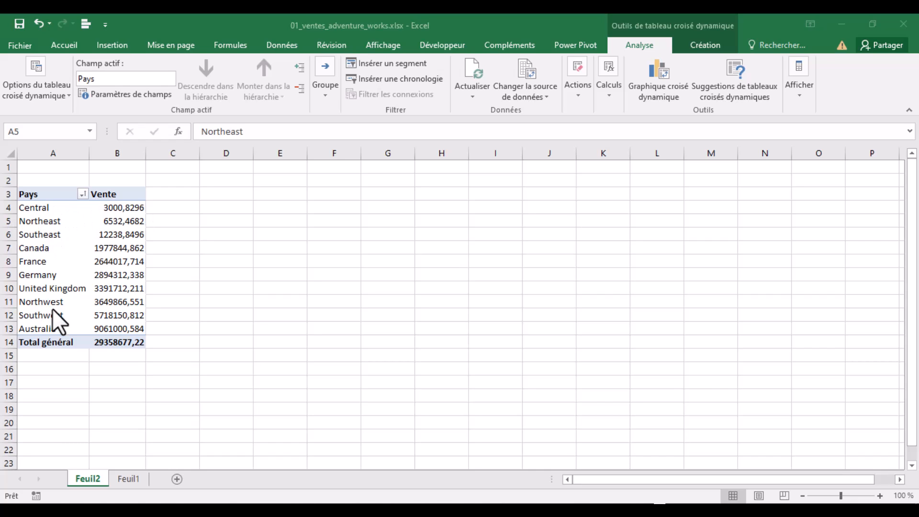
# Select the Northeast row label and display the pivot table's field list.
pyautogui.click(50, 222)
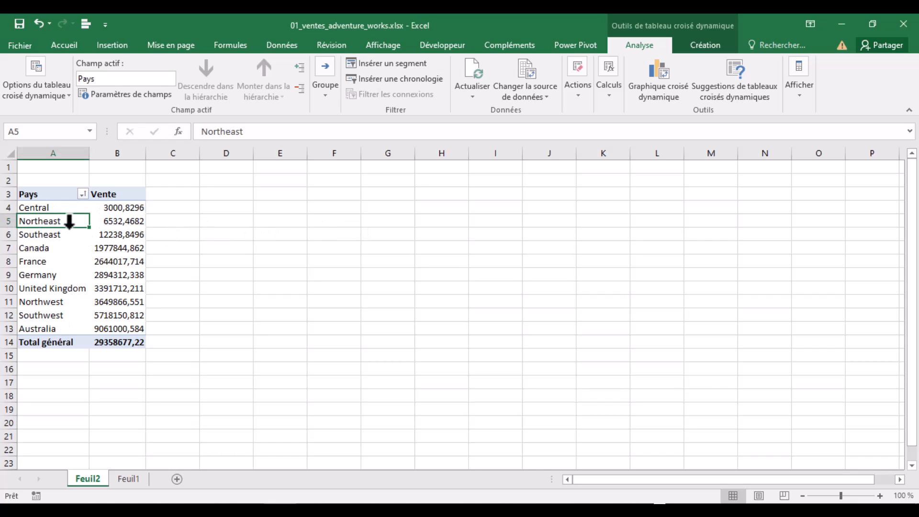
pyautogui.click(792, 103)
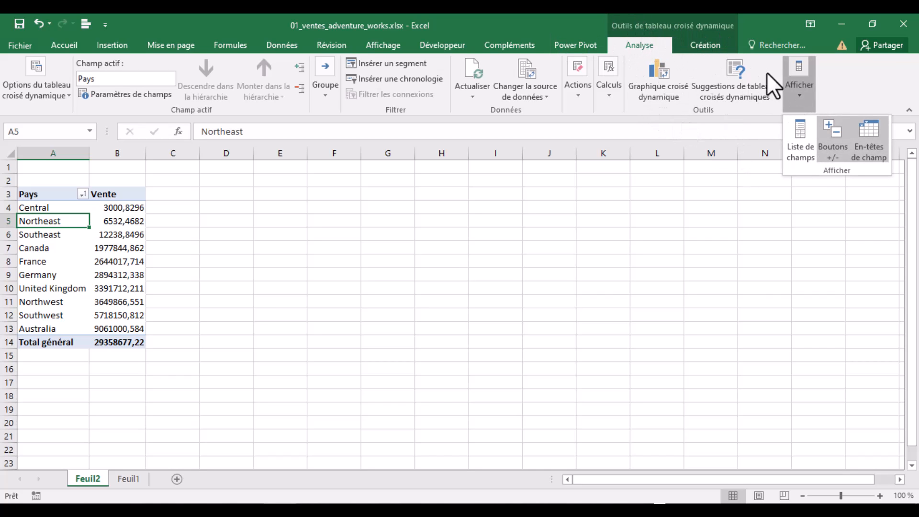
pyautogui.click(799, 146)
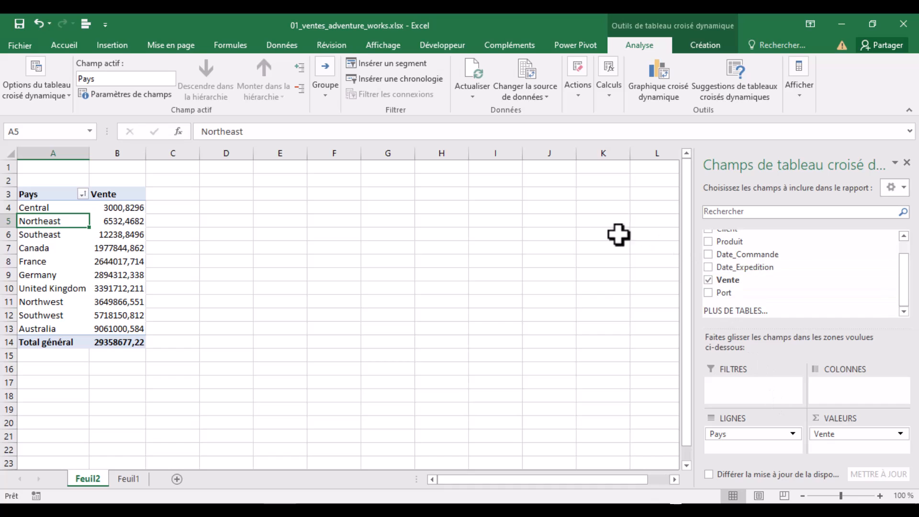
# Move the Pays field to the report's Filtres area and place Client in Lignes.
pyautogui.moveTo(903, 279); pyautogui.dragTo(857, 246)
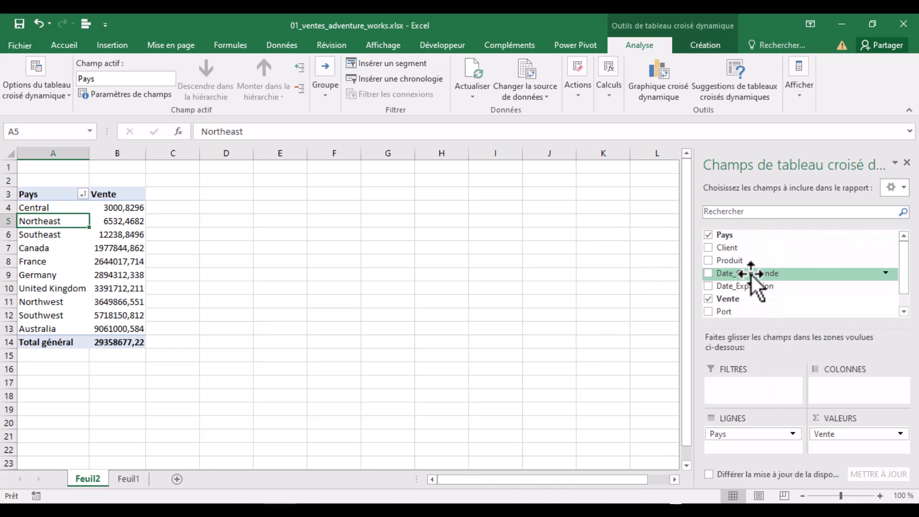
pyautogui.moveTo(736, 237); pyautogui.dragTo(754, 392)
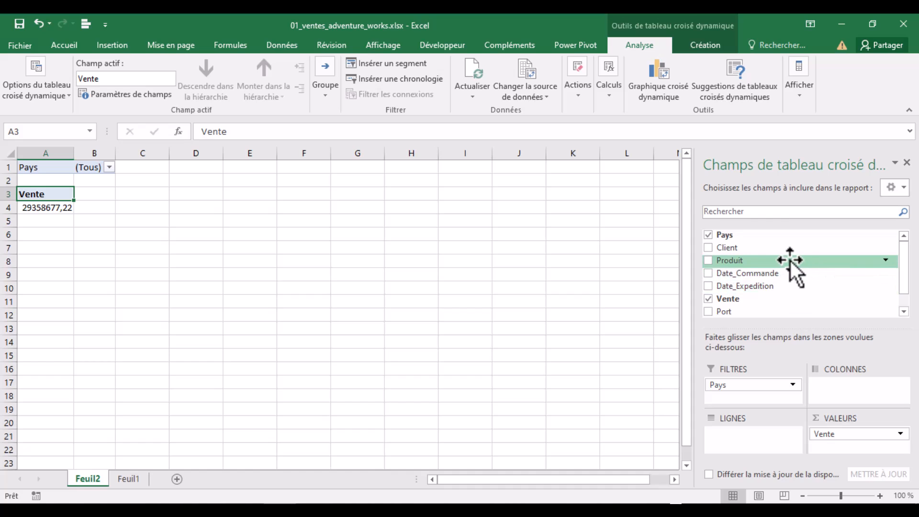
pyautogui.moveTo(732, 249); pyautogui.dragTo(743, 438)
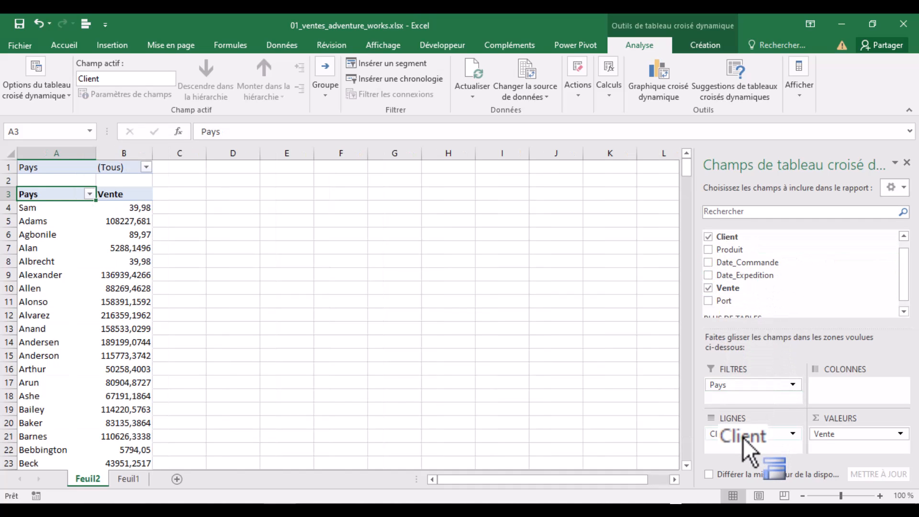
# Enable multiple selection in the Pays report filter and keep only France, then look over the client rows.
pyautogui.click(146, 166)
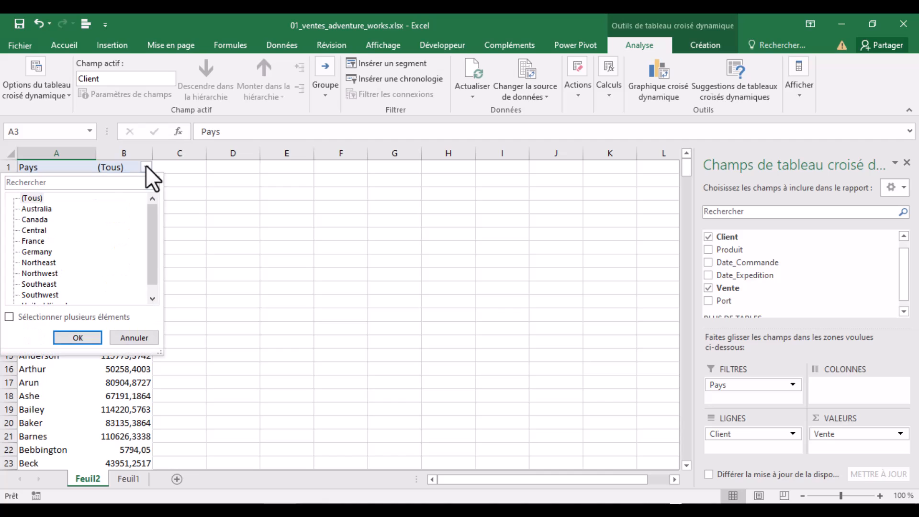
pyautogui.click(9, 316)
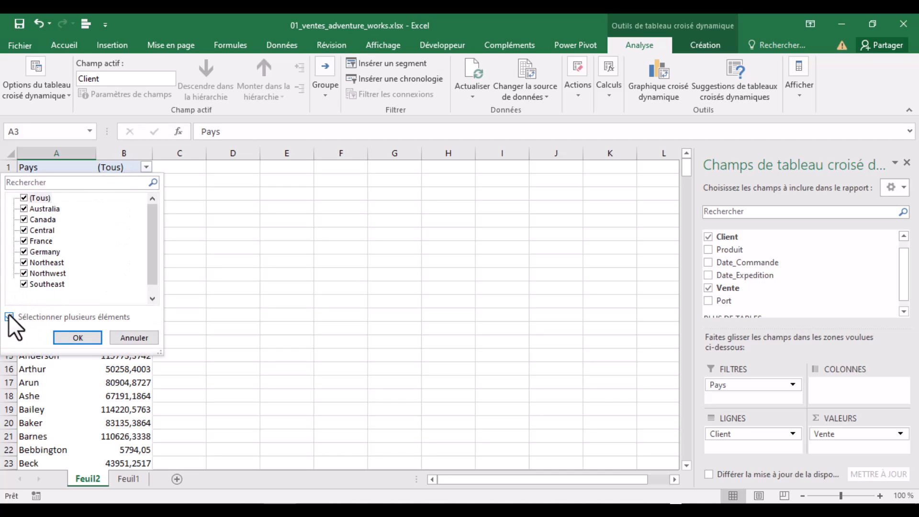
pyautogui.click(24, 198)
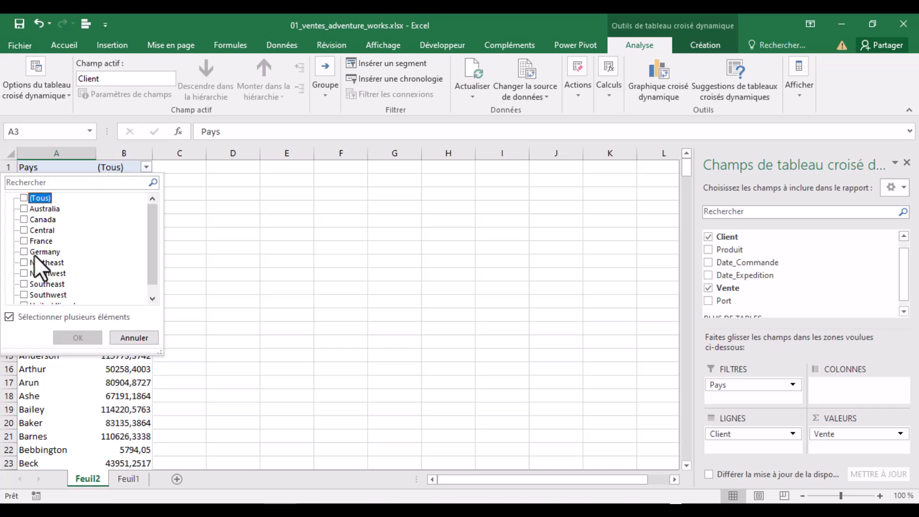
pyautogui.click(24, 241)
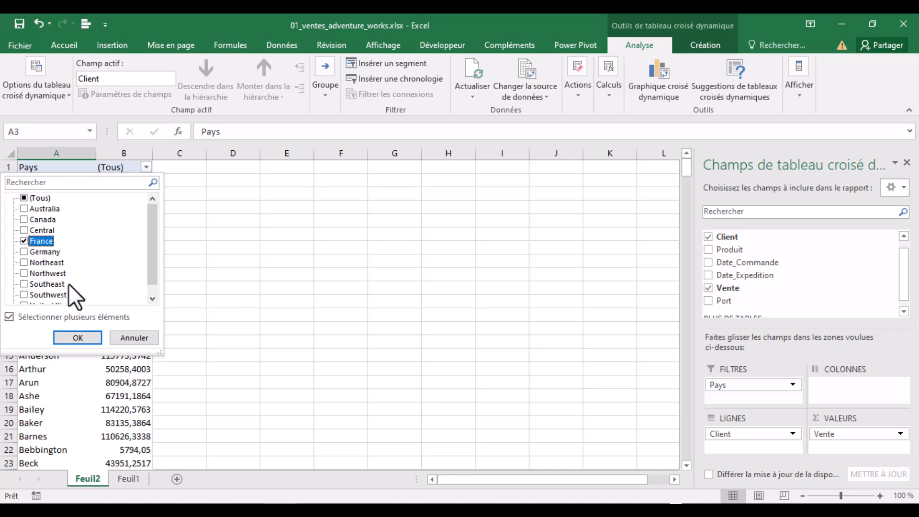
pyautogui.click(77, 337)
pyautogui.scroll(-1, 76, 340)
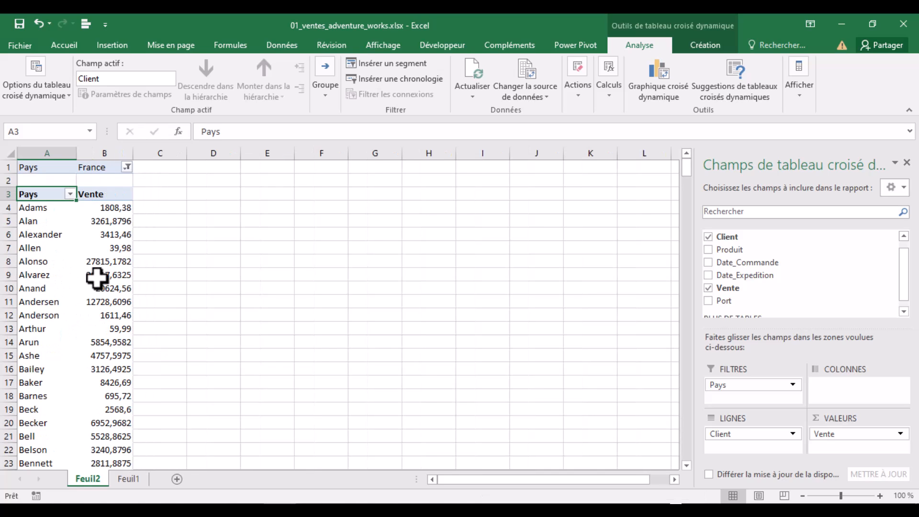
pyautogui.scroll(1, 82, 221)
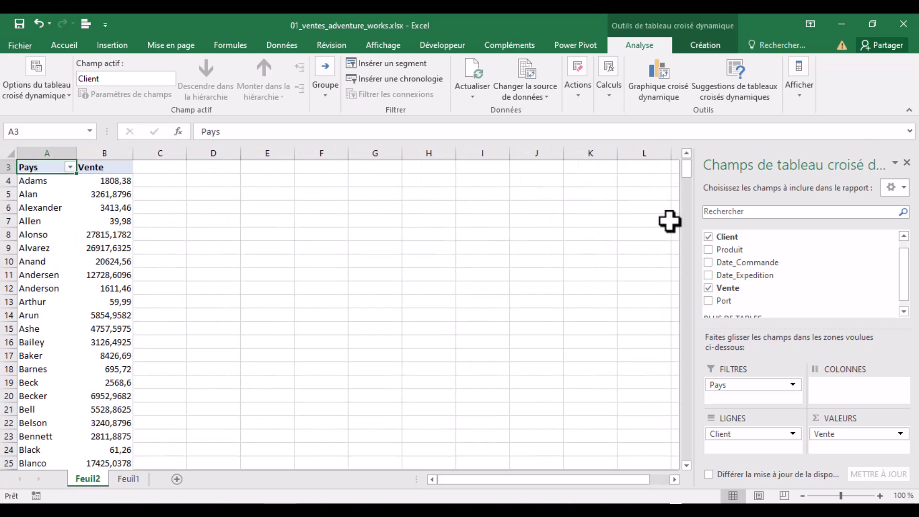
pyautogui.scroll(1, 676, 173)
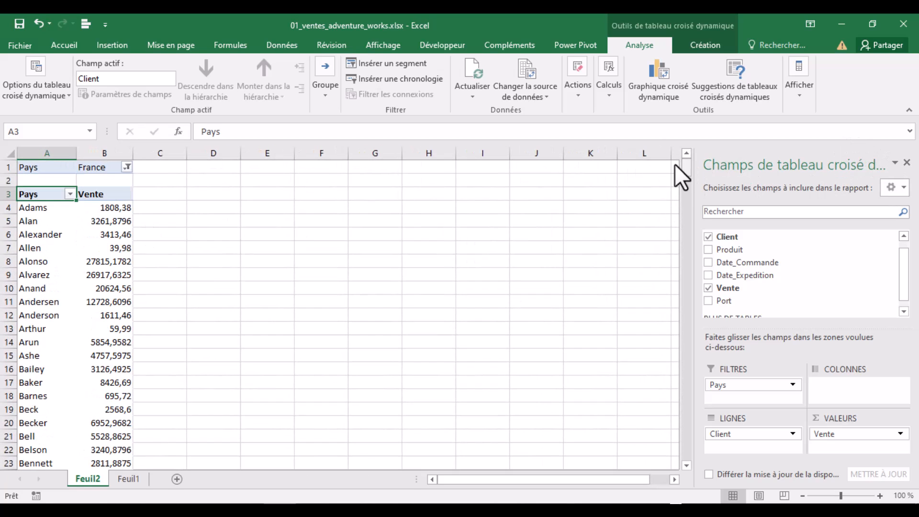
# Set the Pays report filter to Canada only, with France excluded, and look over the client rows.
pyautogui.click(126, 167)
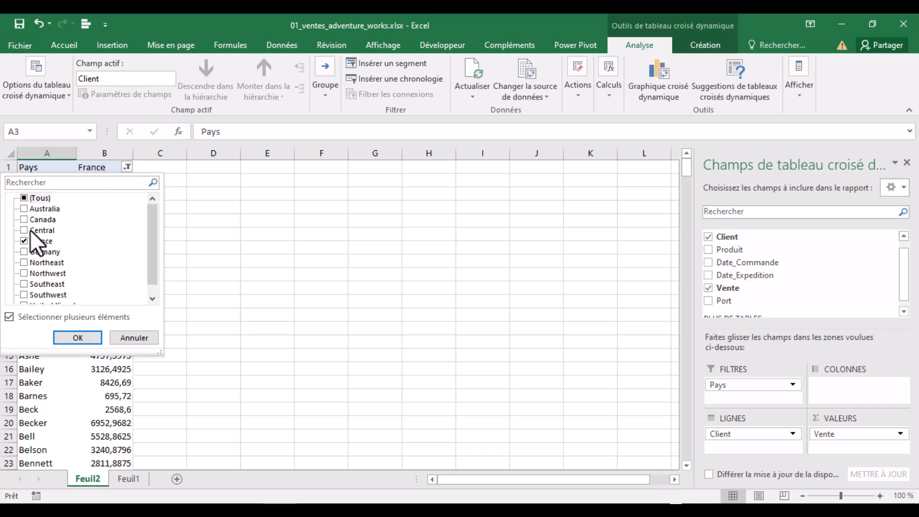
pyautogui.click(21, 240)
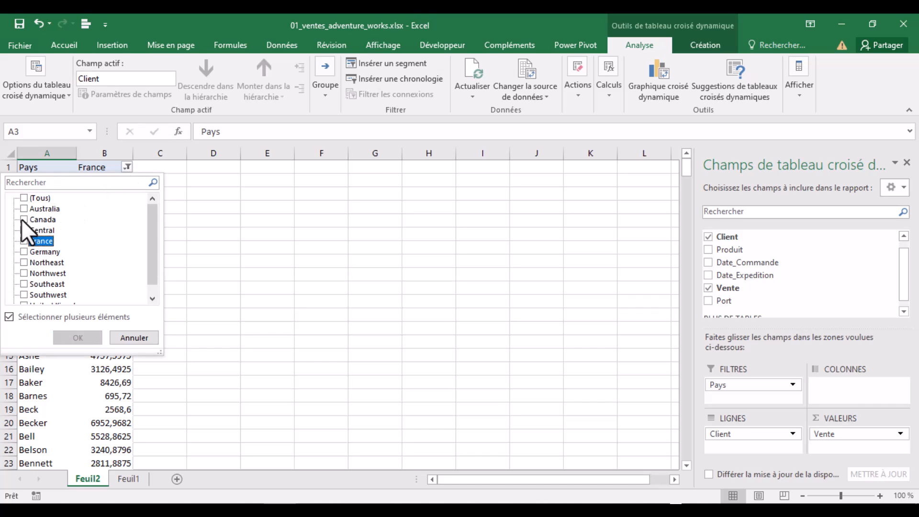
pyautogui.click(24, 219)
pyautogui.click(78, 337)
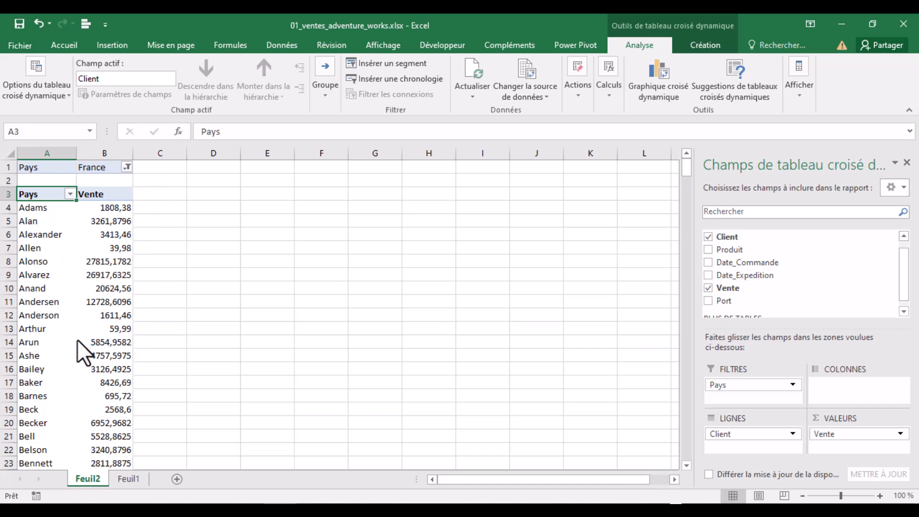
pyautogui.moveTo(686, 172); pyautogui.dragTo(683, 148)
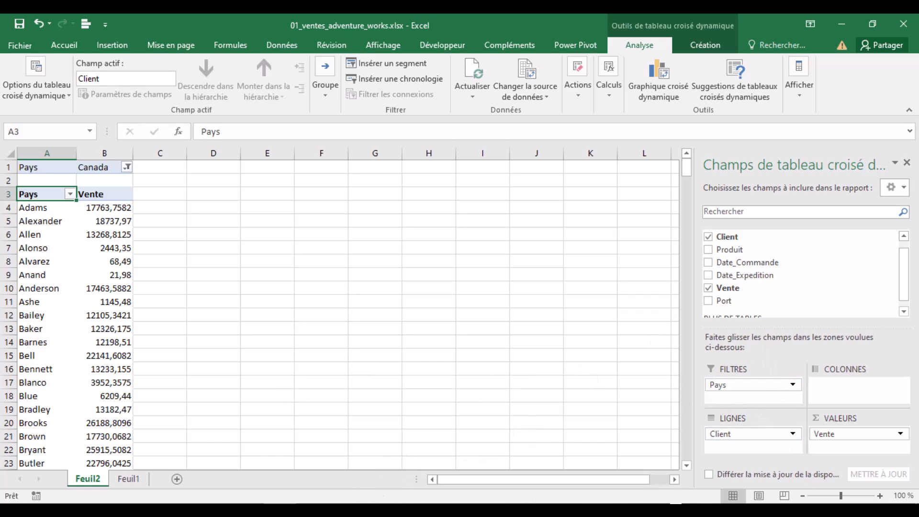
# Add France to the Pays report filter so that it covers both Canada and France.
pyautogui.click(105, 209)
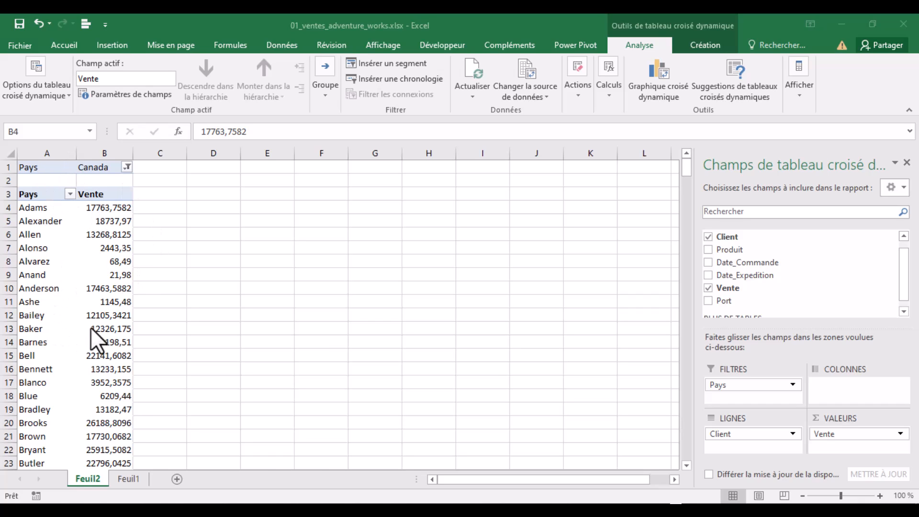
pyautogui.click(128, 167)
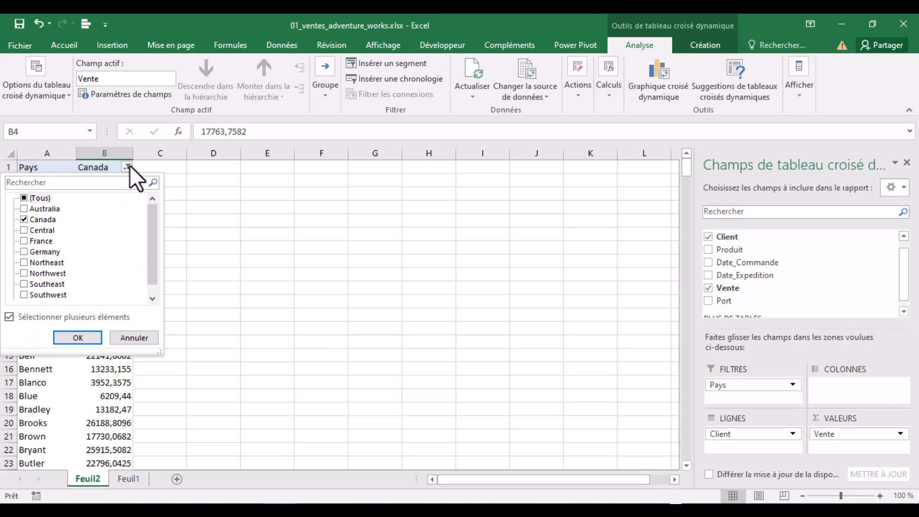
pyautogui.click(24, 240)
pyautogui.click(95, 336)
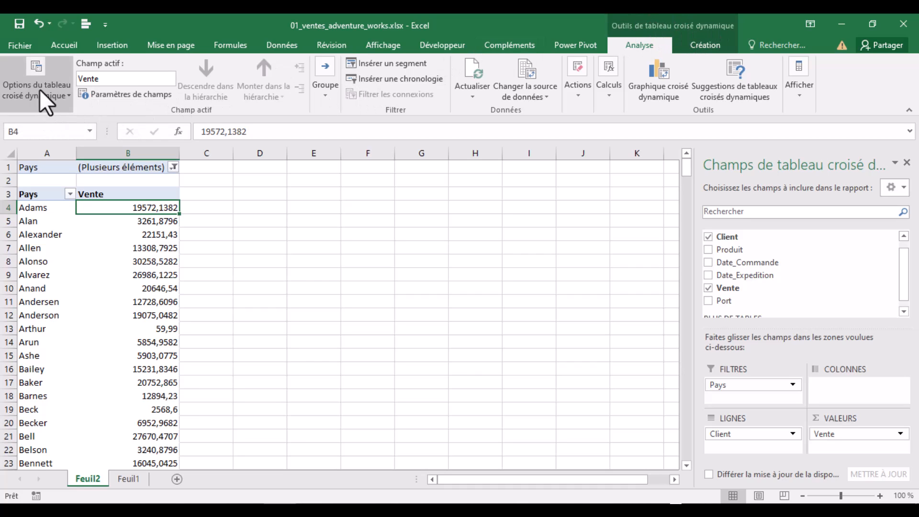
# Generate a separate sheet for each selected country using the pivot table's report filter pages for Pays.
pyautogui.click(70, 96)
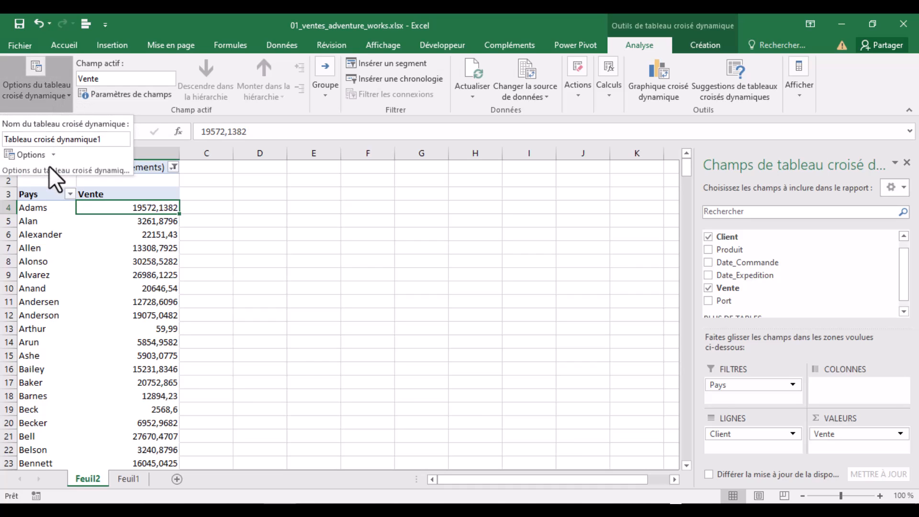
pyautogui.press('Down')
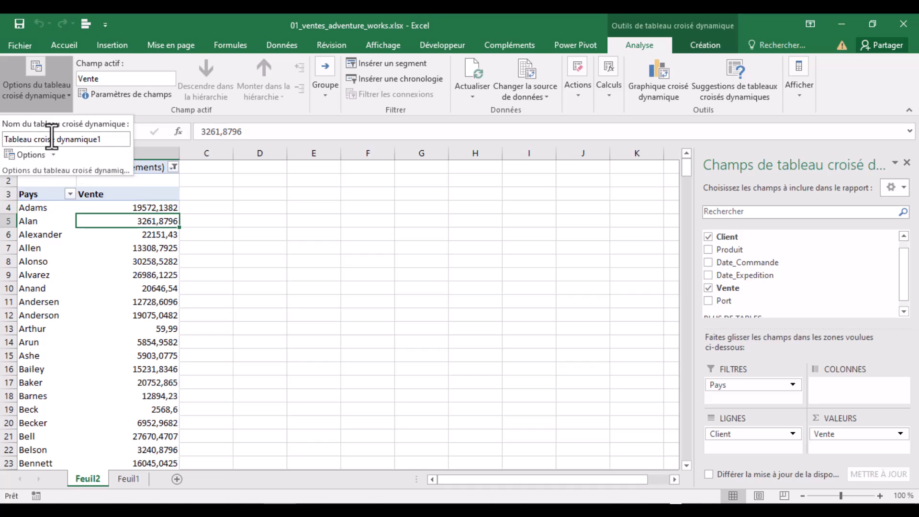
pyautogui.click(53, 154)
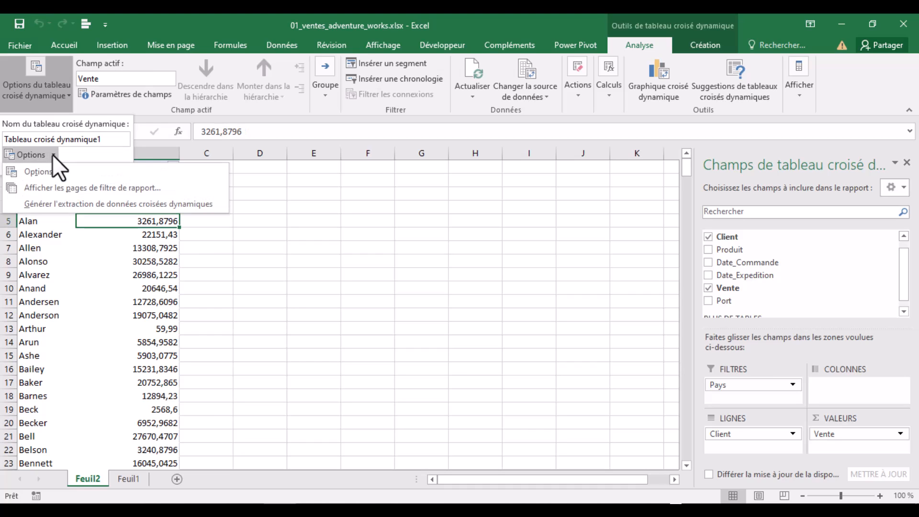
pyautogui.click(131, 188)
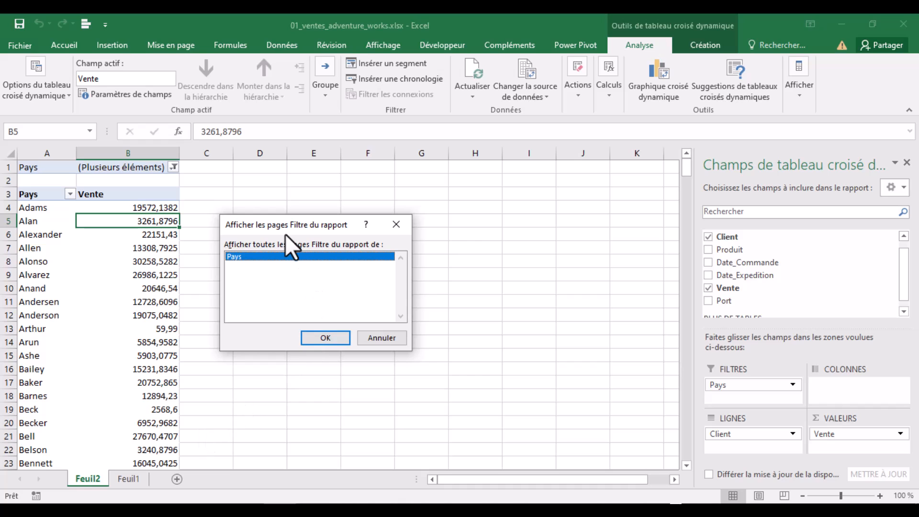
pyautogui.click(325, 337)
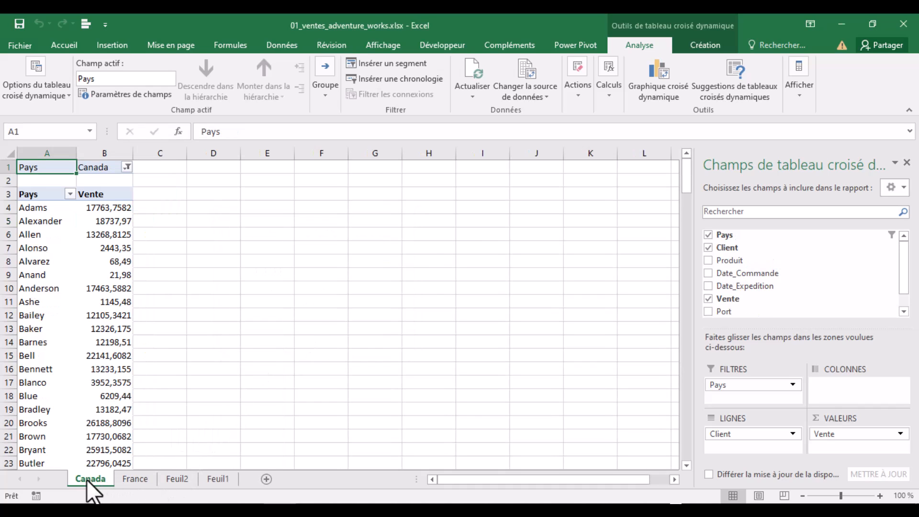
# Compare the Canada and France sheets and check the totals of the Vente column on each.
pyautogui.click(137, 478)
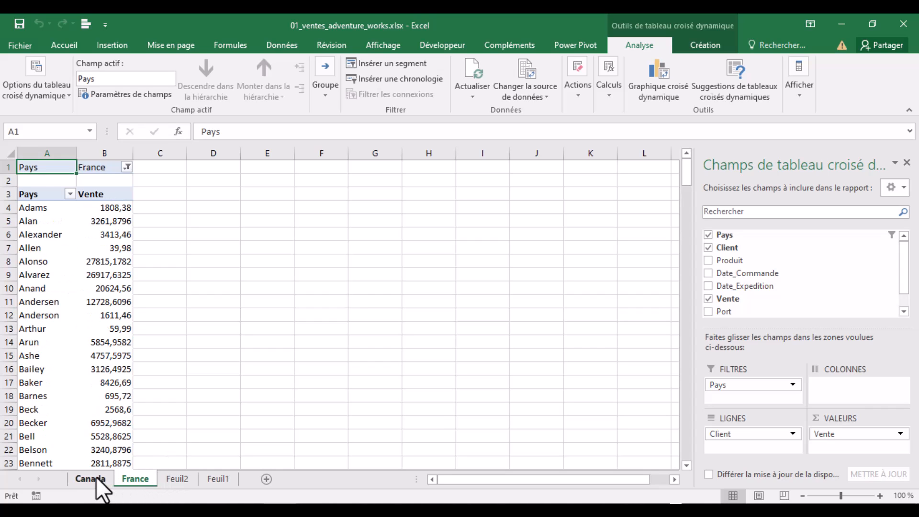
pyautogui.click(95, 477)
pyautogui.click(135, 481)
pyautogui.click(93, 479)
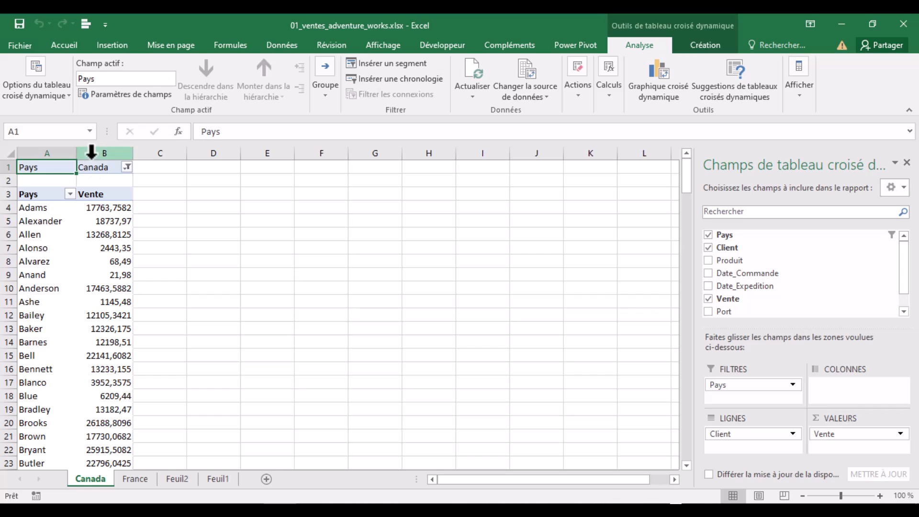
pyautogui.click(100, 153)
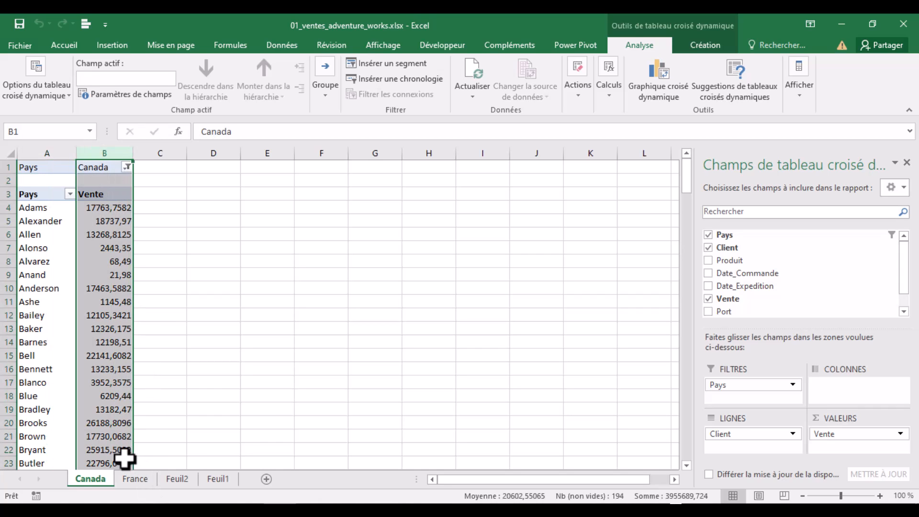
pyautogui.click(135, 478)
pyautogui.click(102, 158)
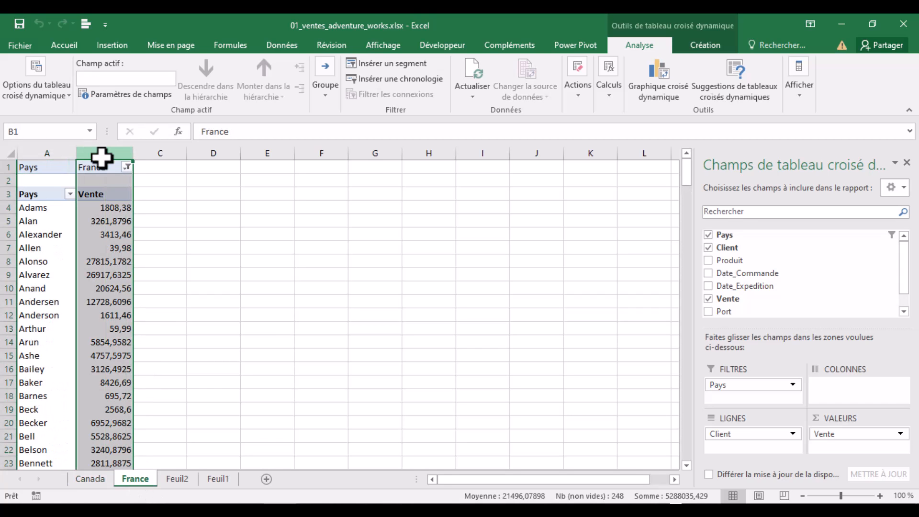
pyautogui.click(105, 261)
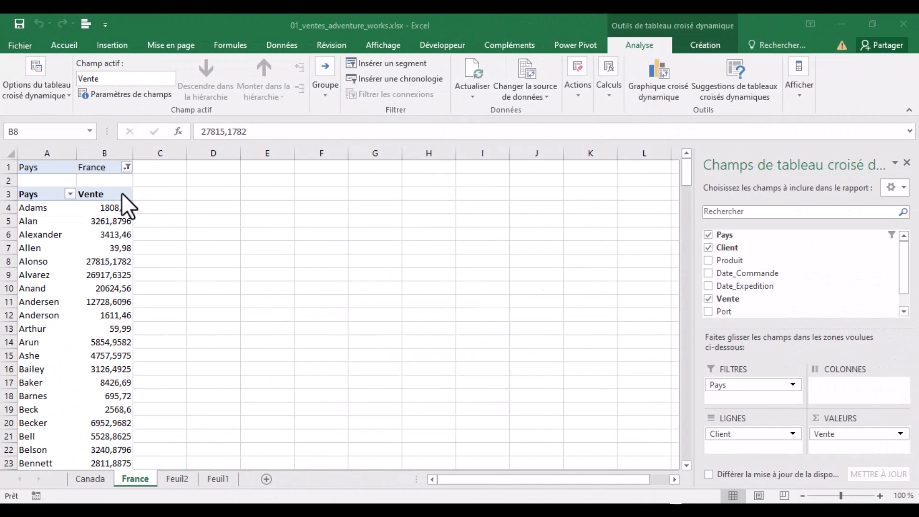
pyautogui.click(106, 220)
# Insert a slicer for Pays on the Feuil2 pivot table and place it beside the table.
pyautogui.click(180, 478)
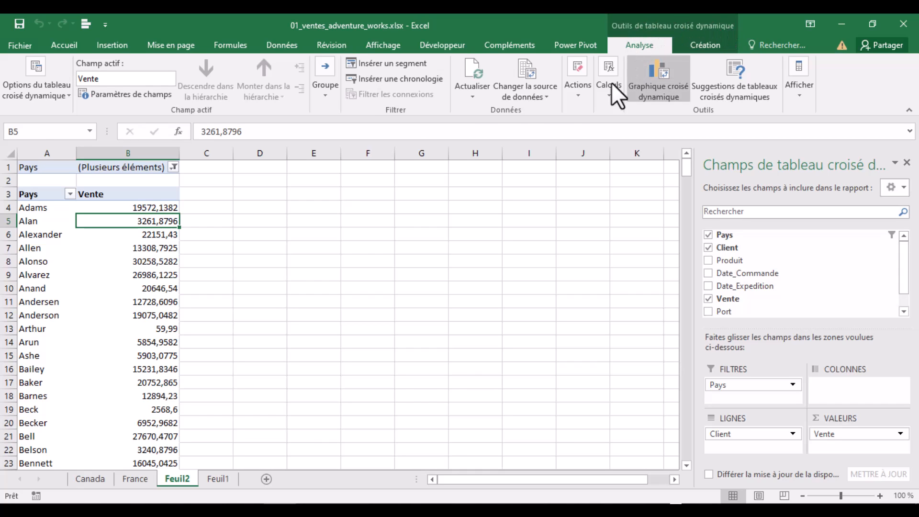
pyautogui.click(381, 65)
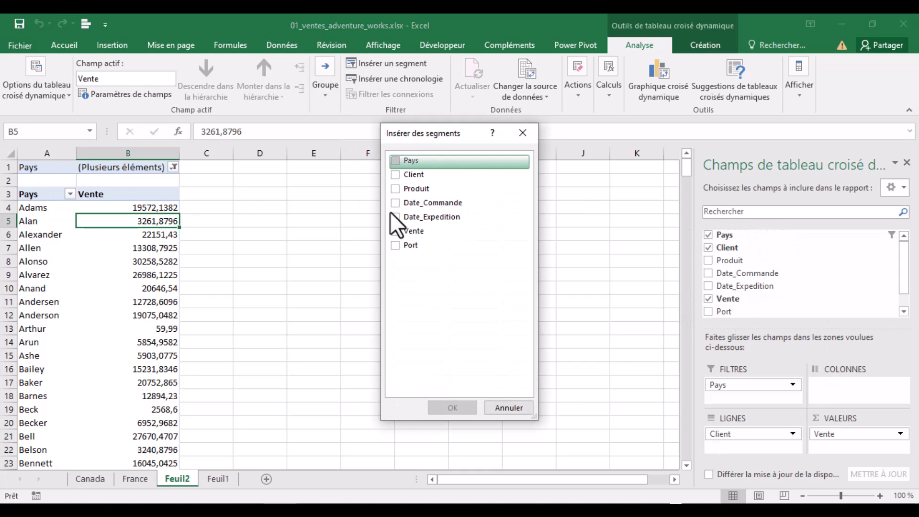
pyautogui.click(396, 160)
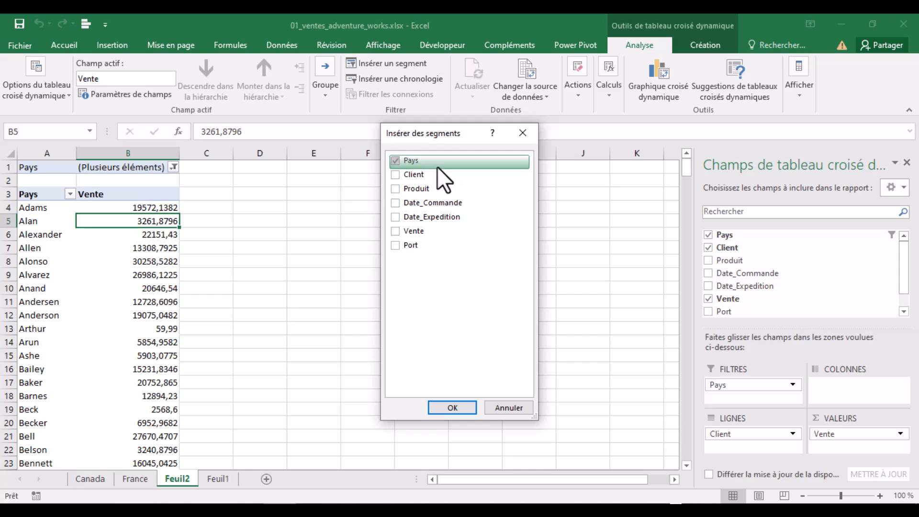
pyautogui.click(450, 408)
pyautogui.moveTo(332, 235); pyautogui.dragTo(279, 188)
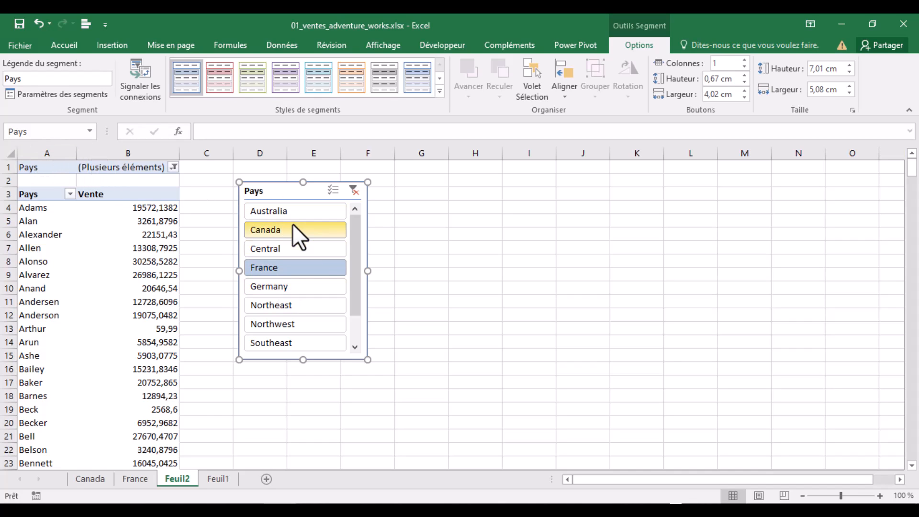
# Clear the Pays slicer's filter, select France alone, and move the slicer close to the pivot table starting at column D.
pyautogui.click(354, 194)
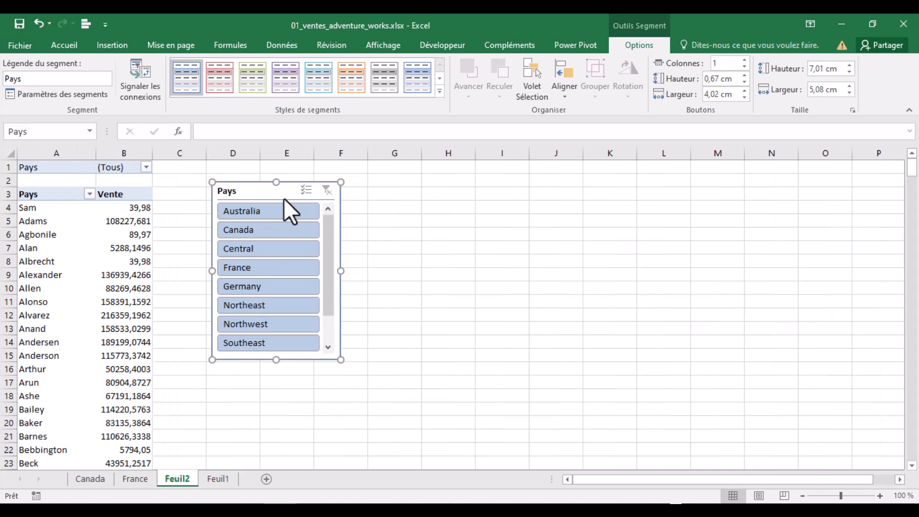
pyautogui.moveTo(283, 198); pyautogui.dragTo(363, 195)
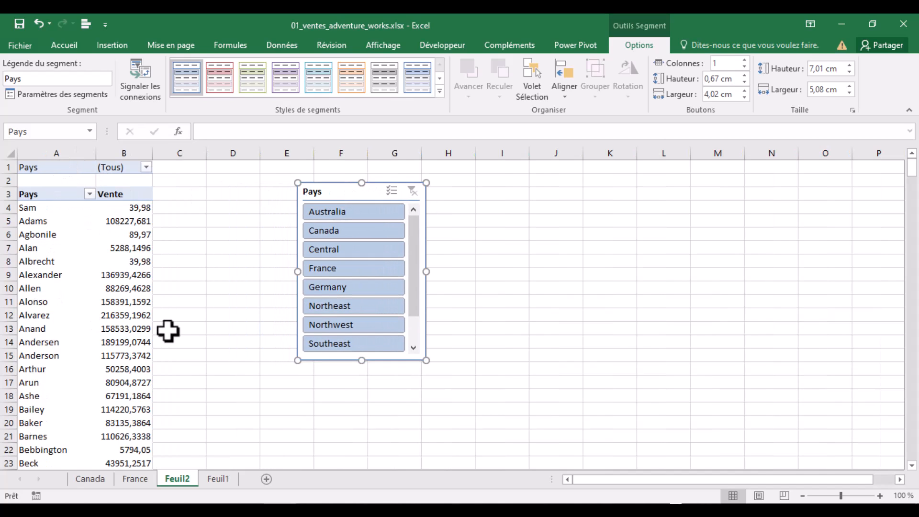
pyautogui.click(325, 269)
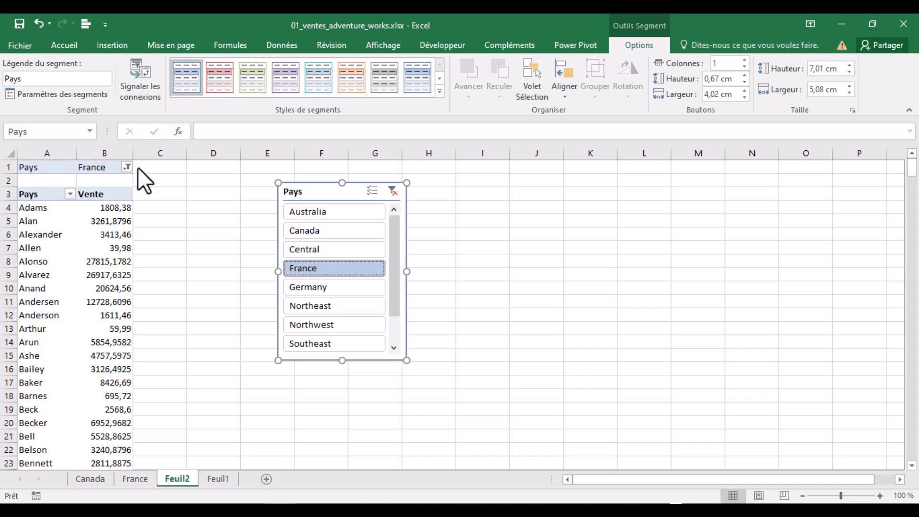
pyautogui.moveTo(319, 191); pyautogui.dragTo(229, 171)
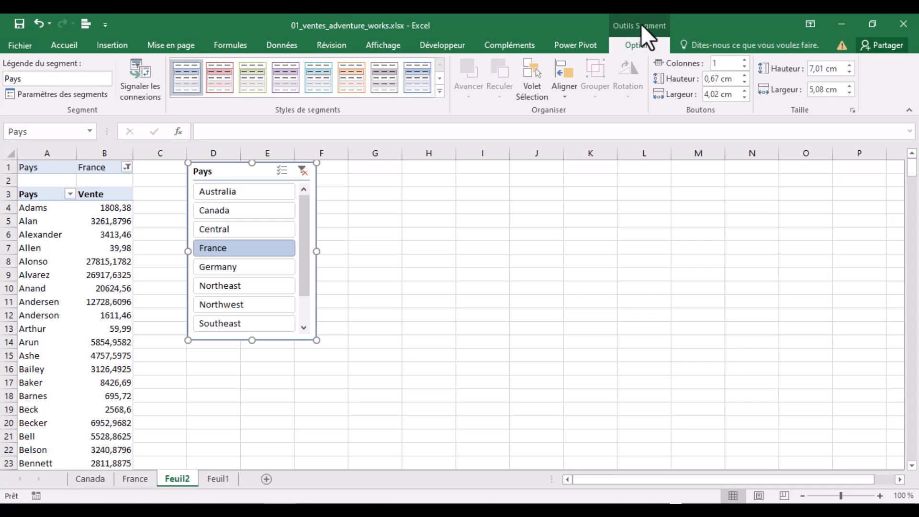
# Try several slicer styles, apply the dark teal one to the Pays slicer, and test it with Canada and France.
pyautogui.click(222, 73)
pyautogui.click(252, 76)
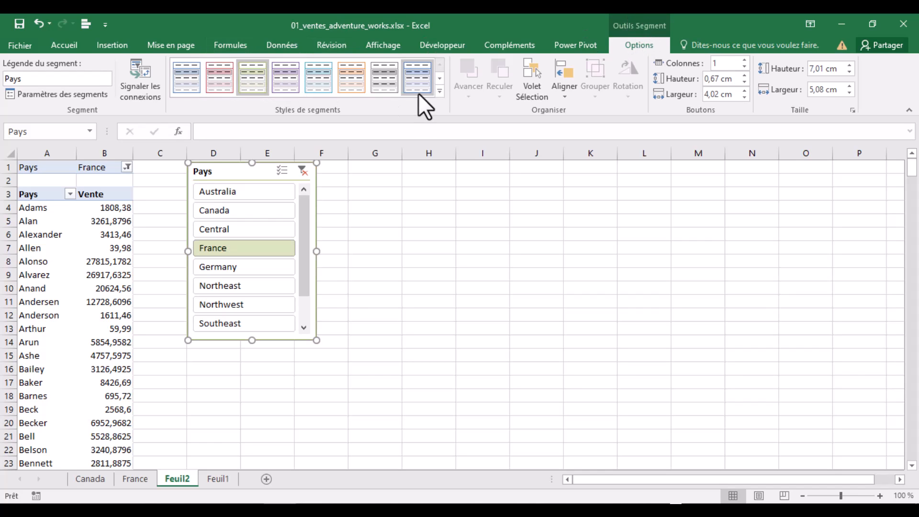
pyautogui.click(439, 90)
pyautogui.click(287, 144)
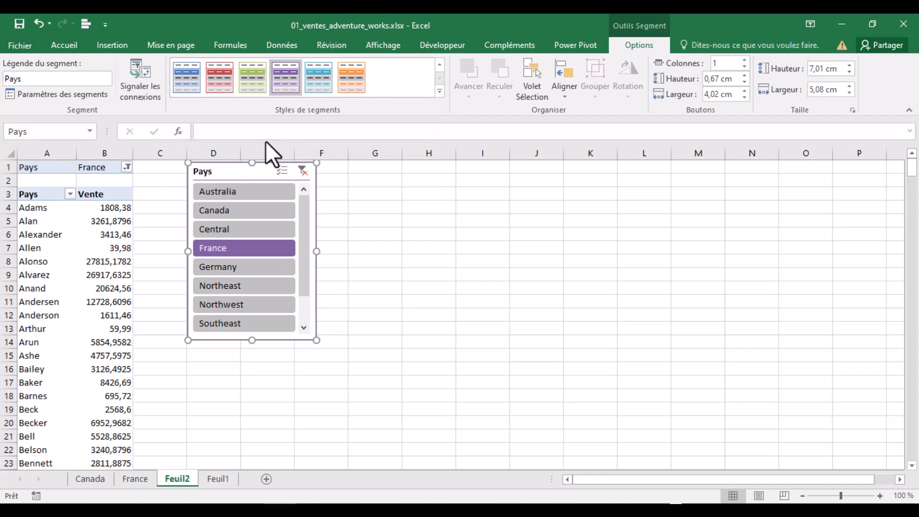
pyautogui.click(439, 91)
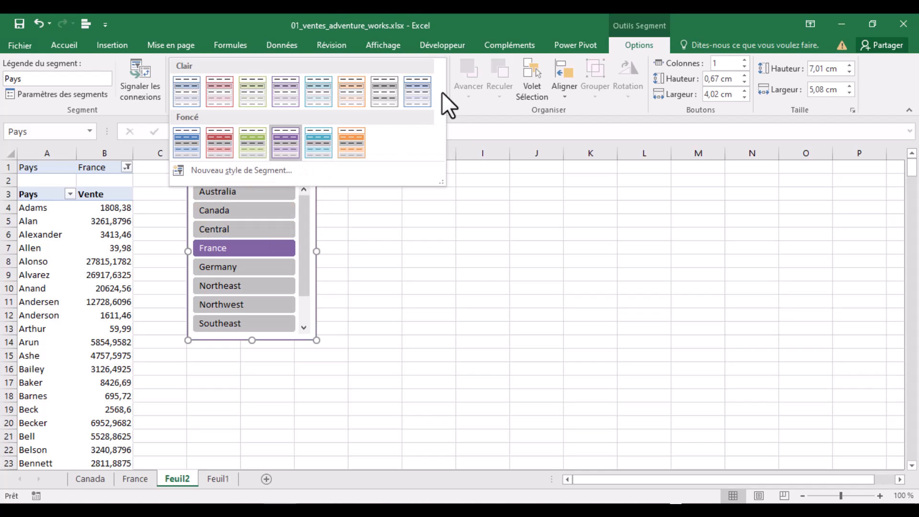
pyautogui.click(316, 143)
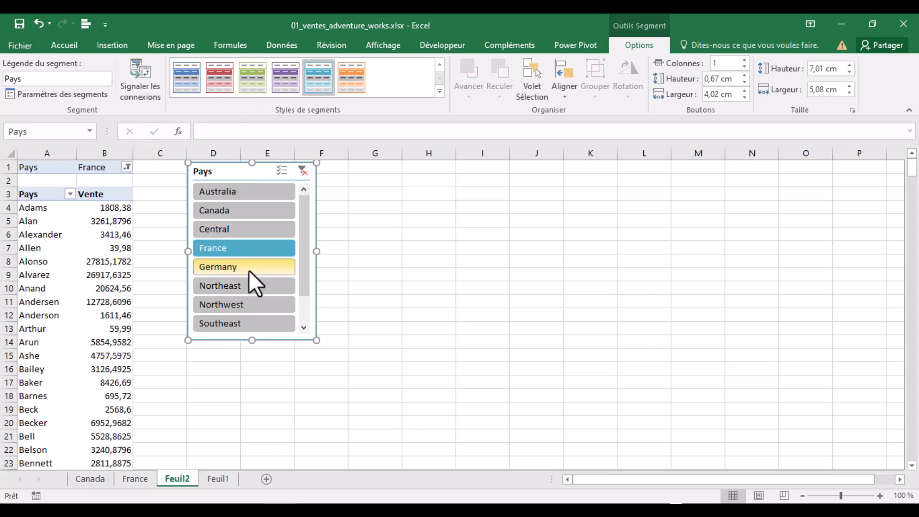
pyautogui.click(222, 206)
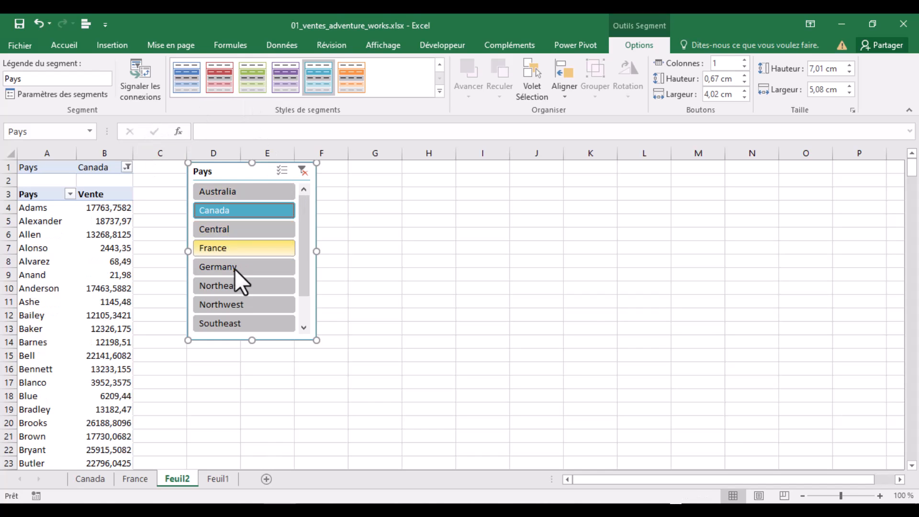
pyautogui.click(218, 250)
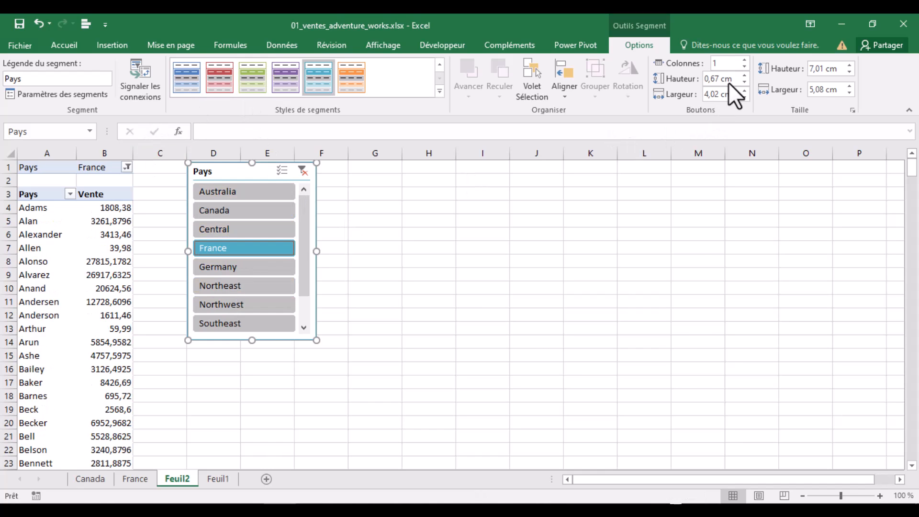
# Arrange the Pays slicer's buttons in 2 columns and resize the slicer to about 8.4 cm wide and 5 cm high.
pyautogui.click(744, 59)
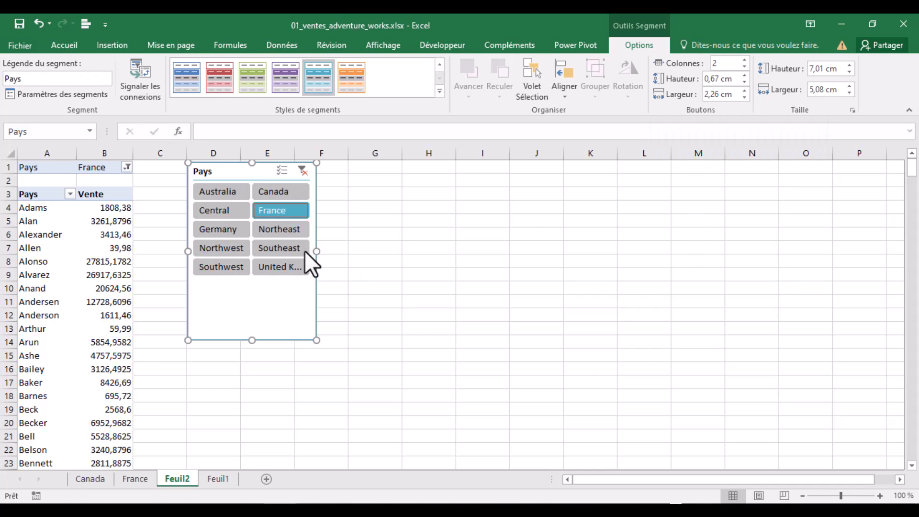
pyautogui.moveTo(317, 252); pyautogui.dragTo(396, 254)
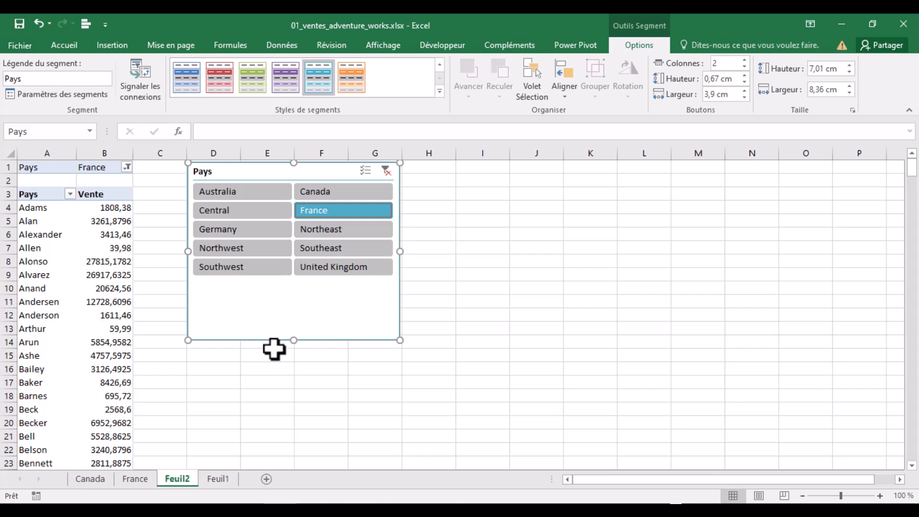
pyautogui.moveTo(291, 340); pyautogui.dragTo(289, 291)
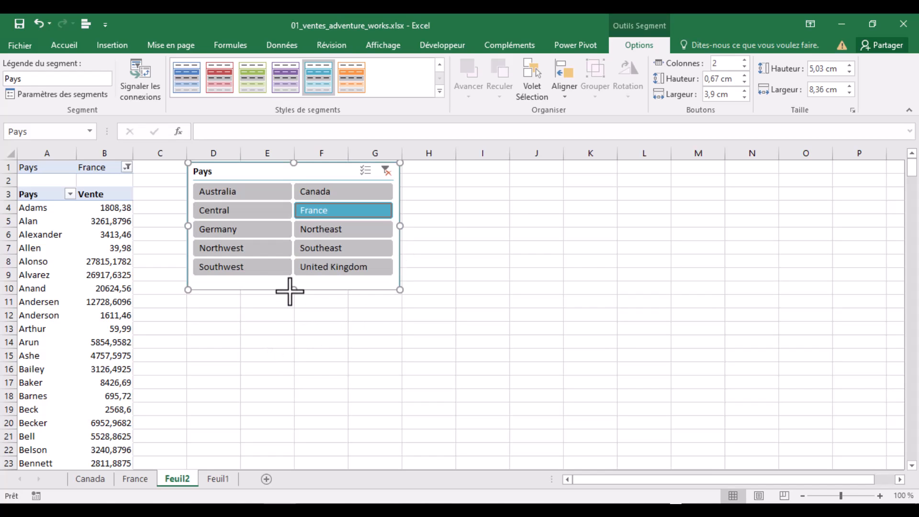
pyautogui.click(439, 91)
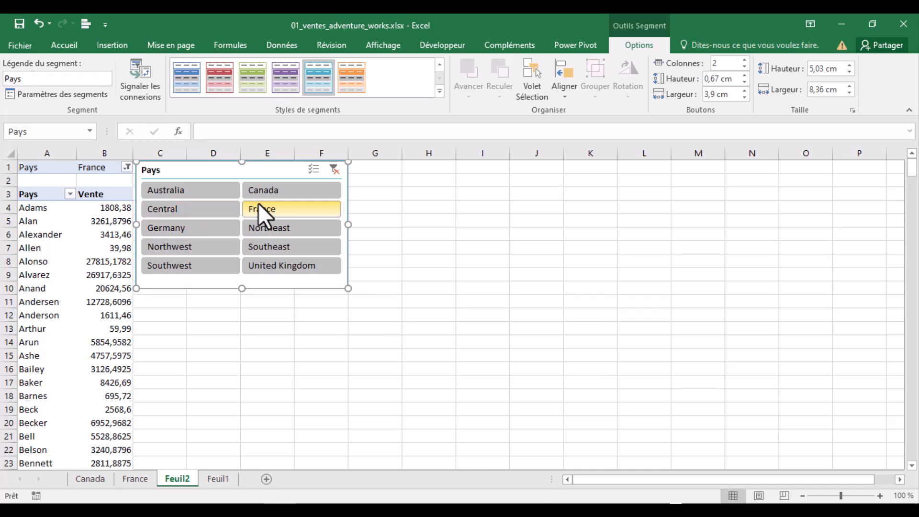
# Filter the pivot table to Australia with the Pays slicer, then delete the slicer from Feuil2.
pyautogui.click(176, 192)
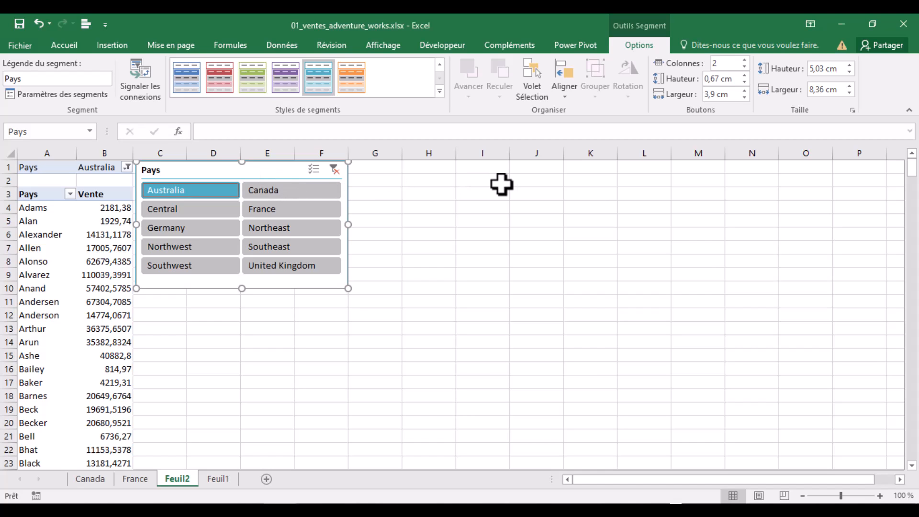
pyautogui.moveTo(270, 174); pyautogui.dragTo(425, 187)
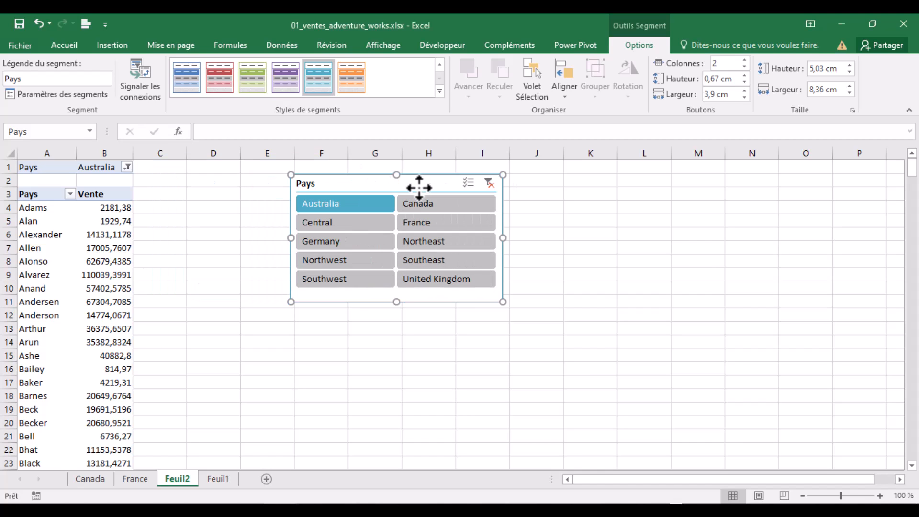
pyautogui.press('Delete')
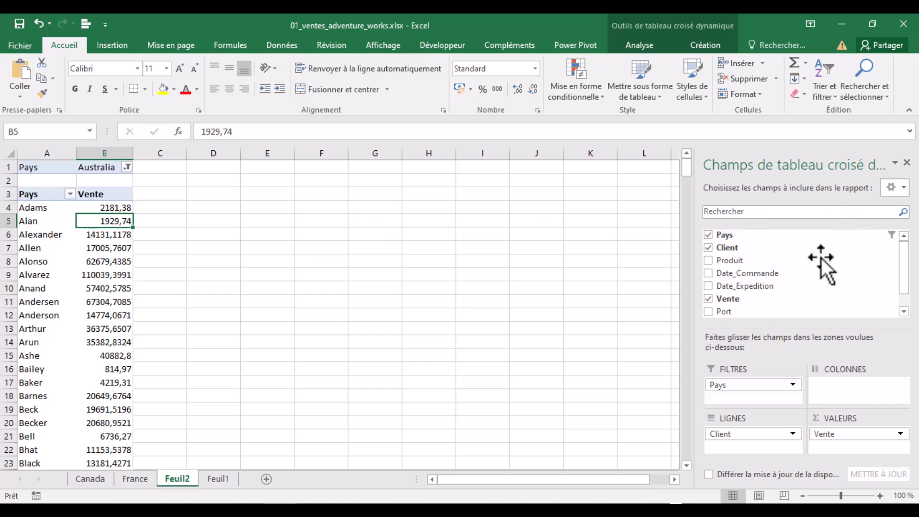
# Replace Client with Pays in the pivot table's rows and clear the Pays filter to include every country.
pyautogui.moveTo(728, 437); pyautogui.dragTo(766, 351)
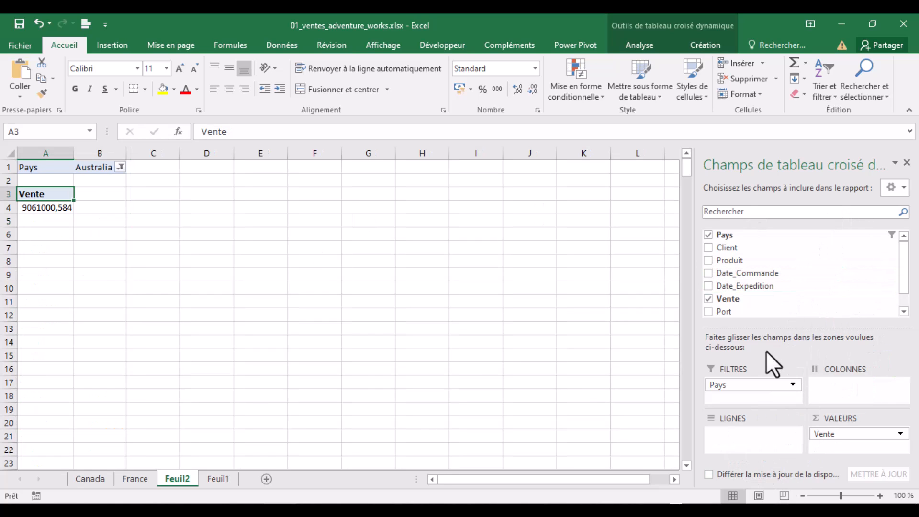
pyautogui.moveTo(718, 386); pyautogui.dragTo(732, 437)
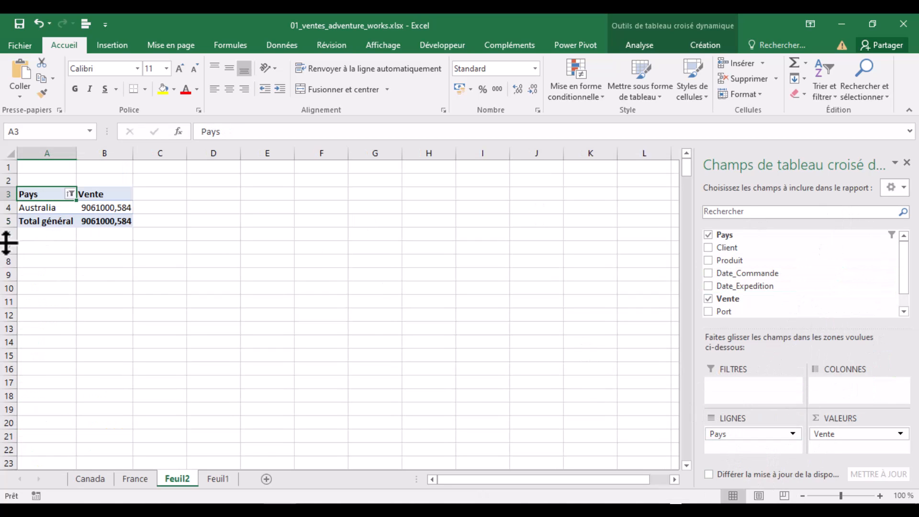
pyautogui.click(71, 195)
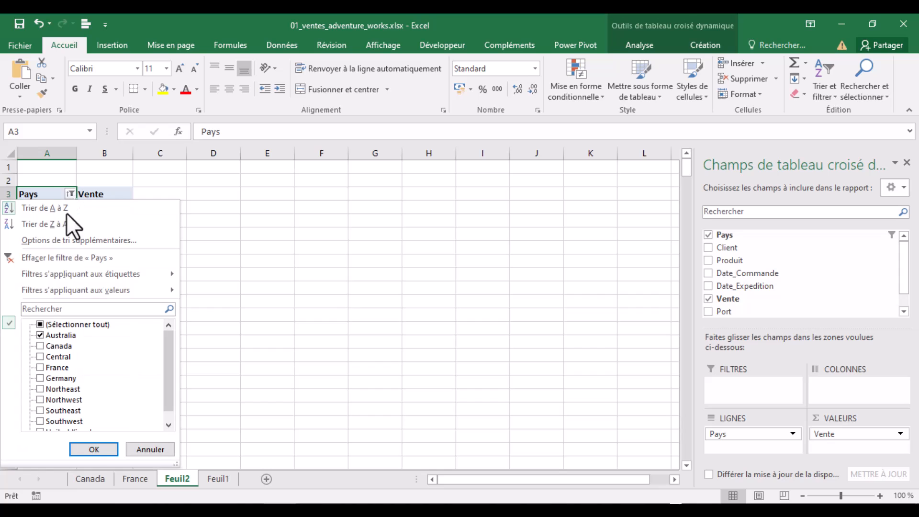
pyautogui.click(45, 261)
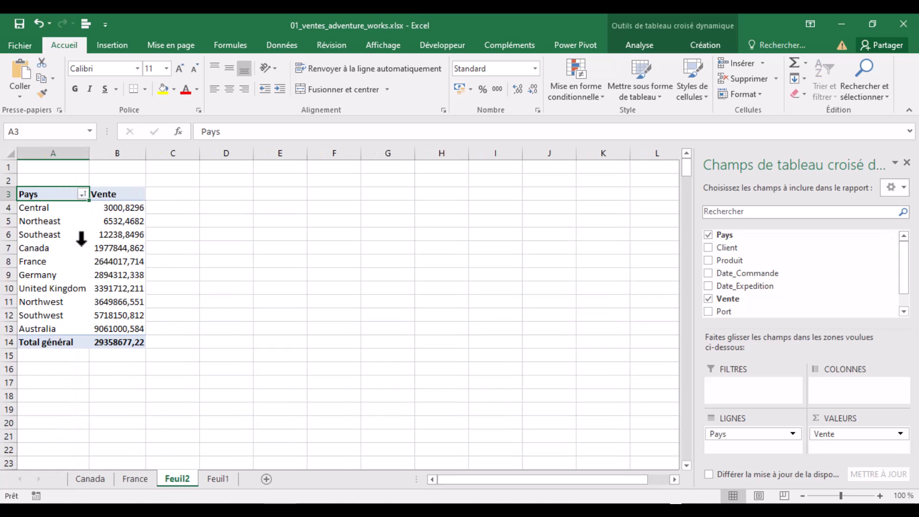
# Sort the pivot table's Pays row labels alphabetically from A to Z.
pyautogui.click(639, 46)
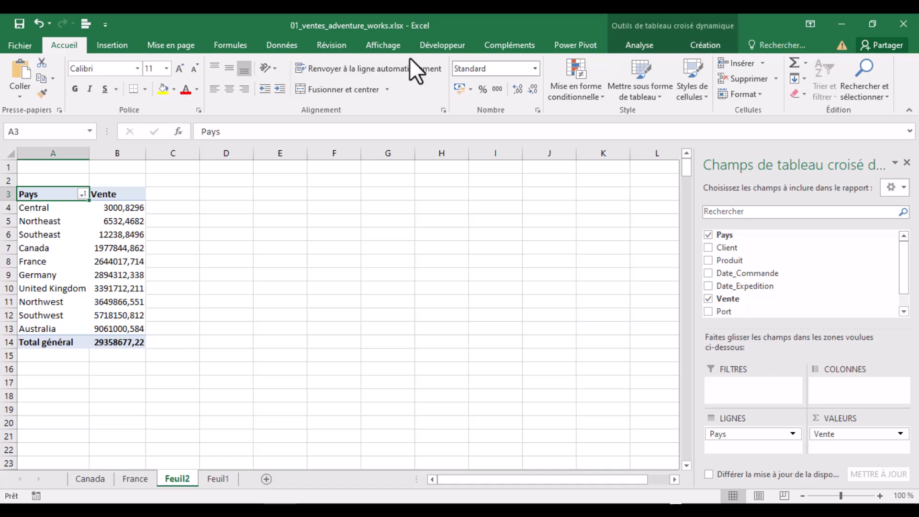
pyautogui.click(45, 221)
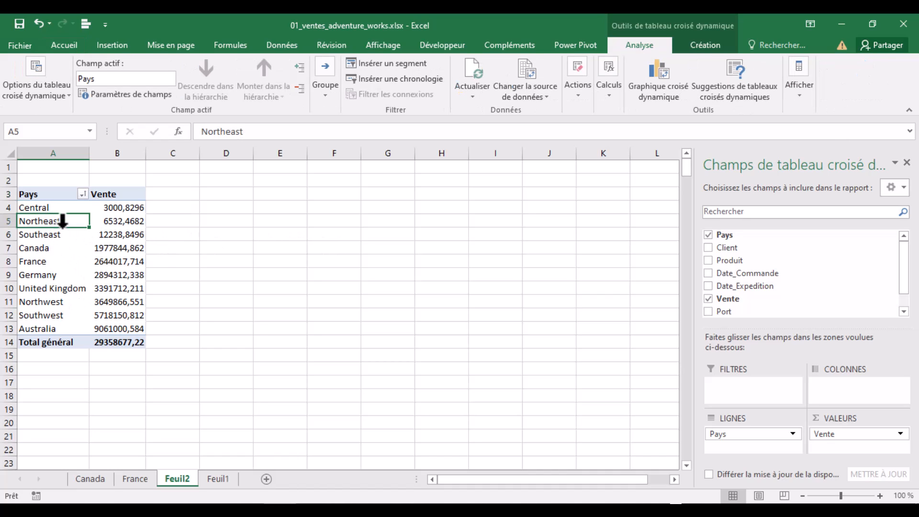
pyautogui.click(82, 193)
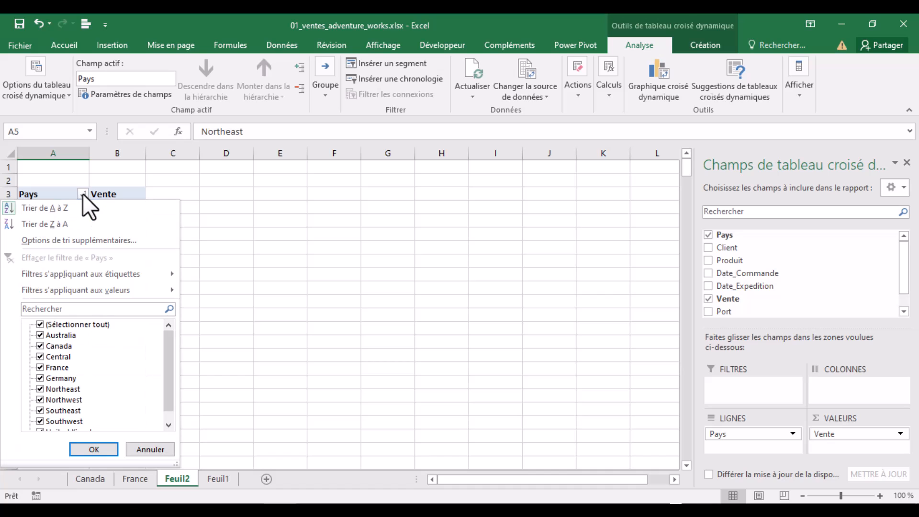
pyautogui.click(59, 208)
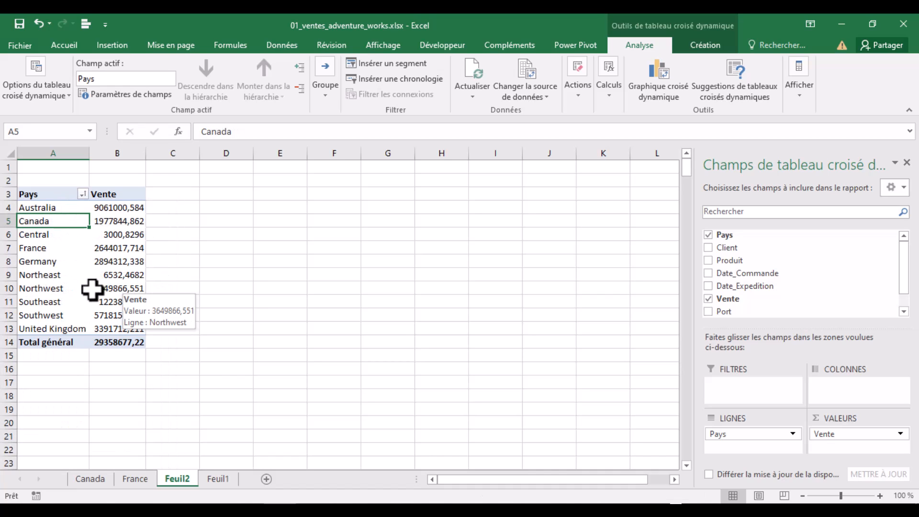
# Group the Northeast, Northwest, Southeast and Southwest row labels of the pivot table together.
pyautogui.click(47, 210)
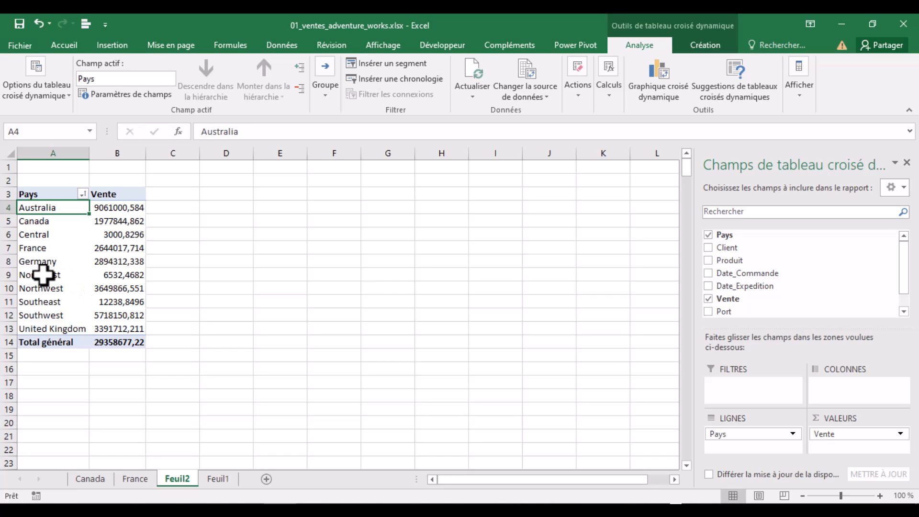
pyautogui.moveTo(41, 272); pyautogui.dragTo(46, 313)
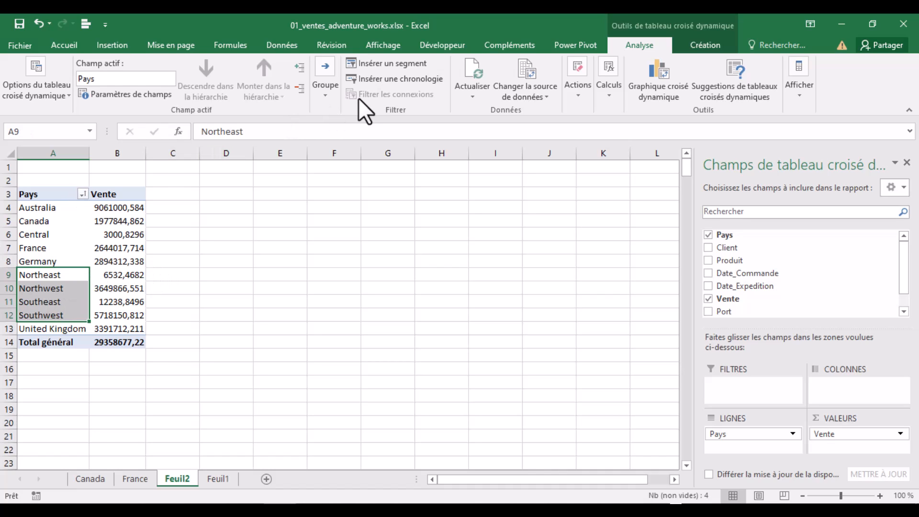
pyautogui.click(329, 100)
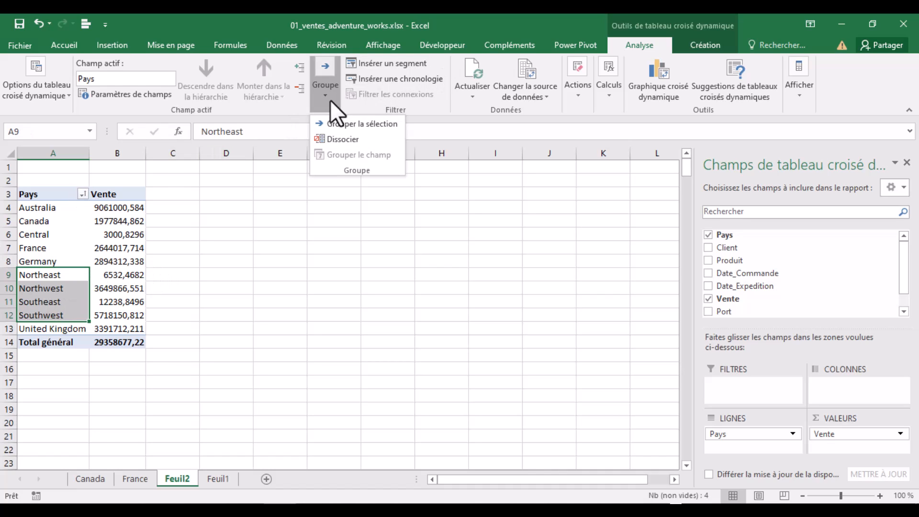
pyautogui.click(364, 124)
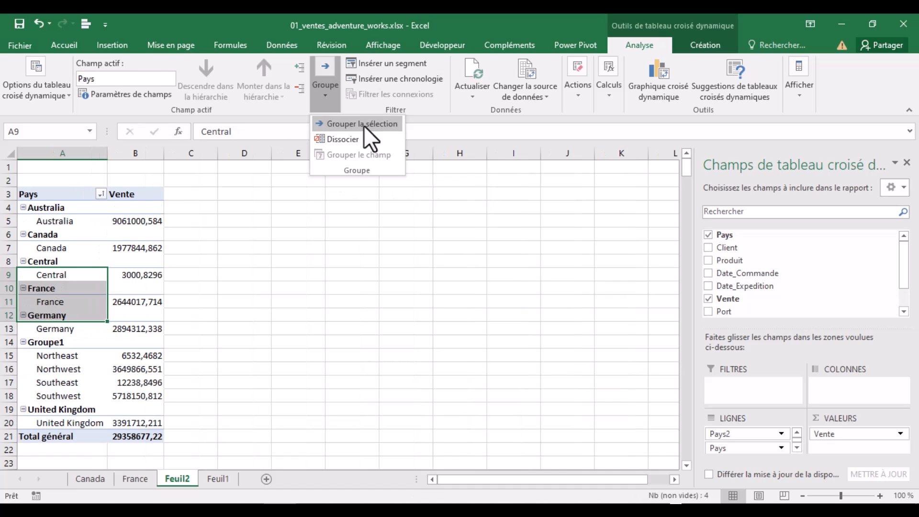
# Check the four regions inside Groupe1 and collapse the group to a single row.
pyautogui.click(50, 343)
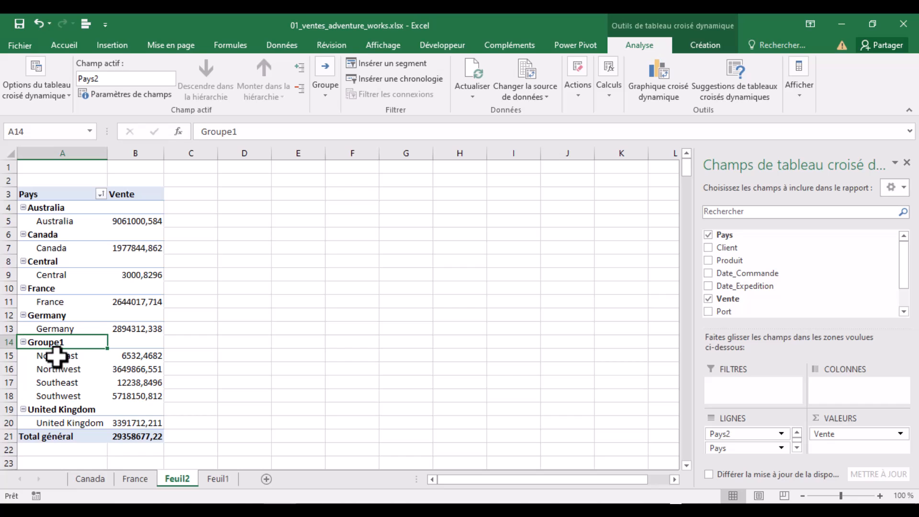
pyautogui.moveTo(55, 355); pyautogui.dragTo(56, 396)
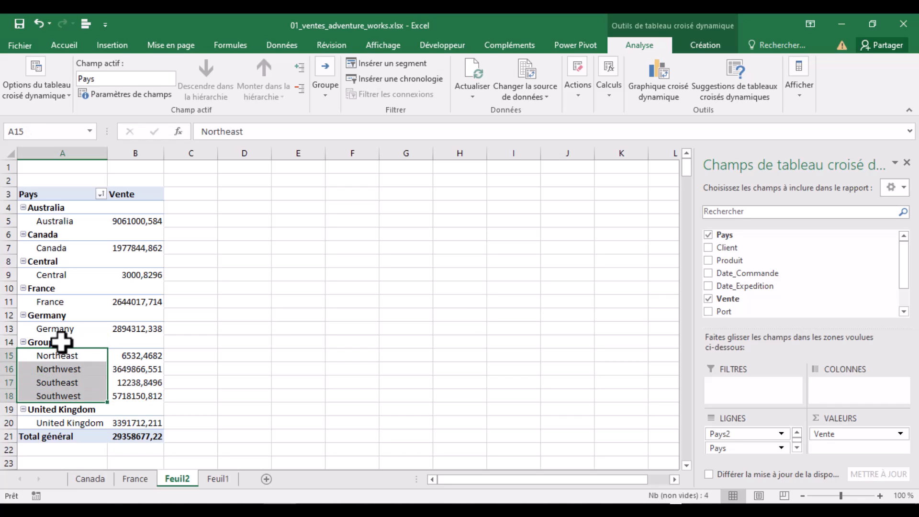
pyautogui.doubleClick(62, 343)
pyautogui.doubleClick(62, 342)
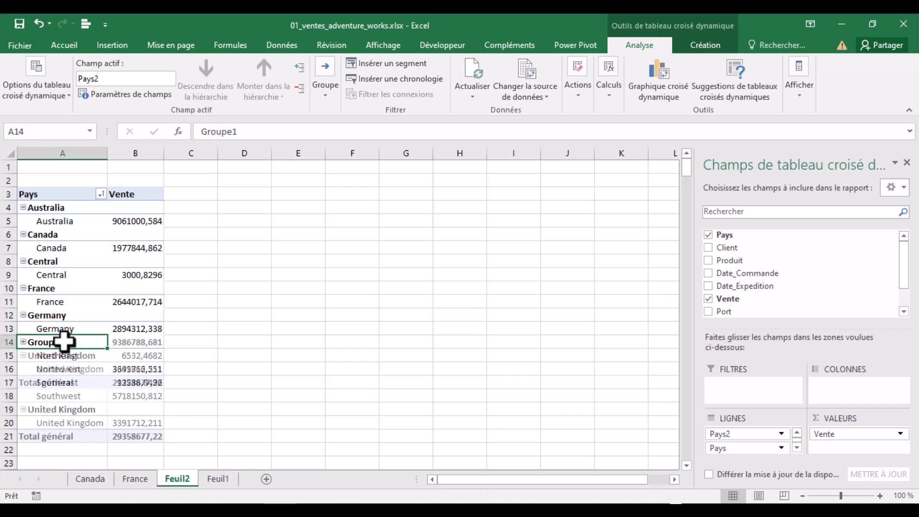
pyautogui.doubleClick(61, 342)
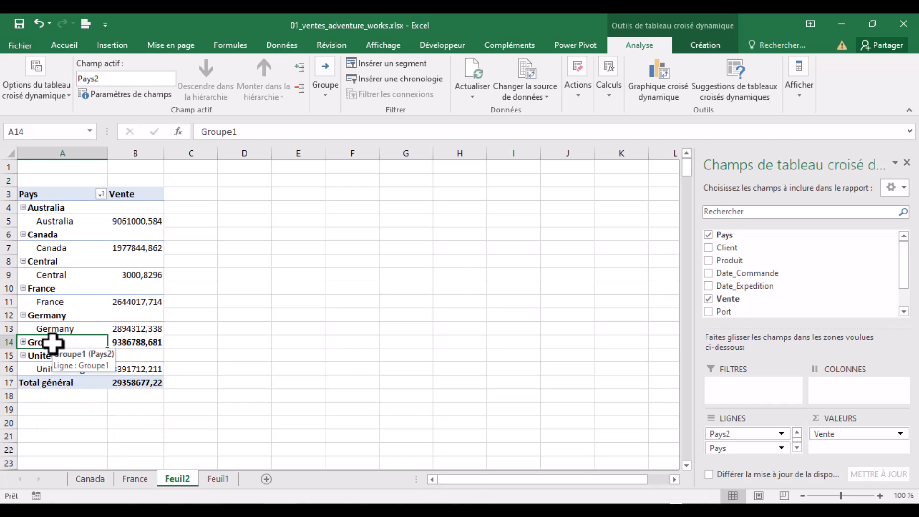
# Rename the Groupe1 row label in cell A14 as USA.
pyautogui.moveTo(239, 132); pyautogui.dragTo(191, 130)
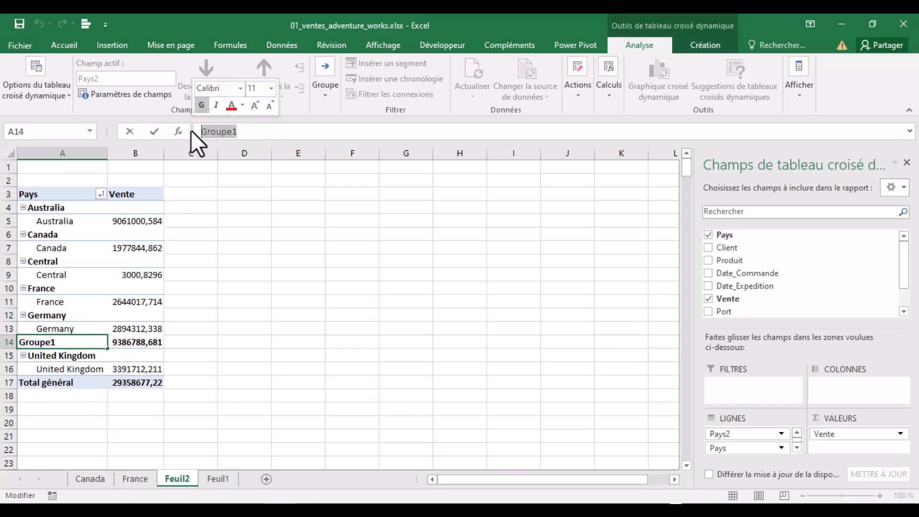
pyautogui.write('USA')
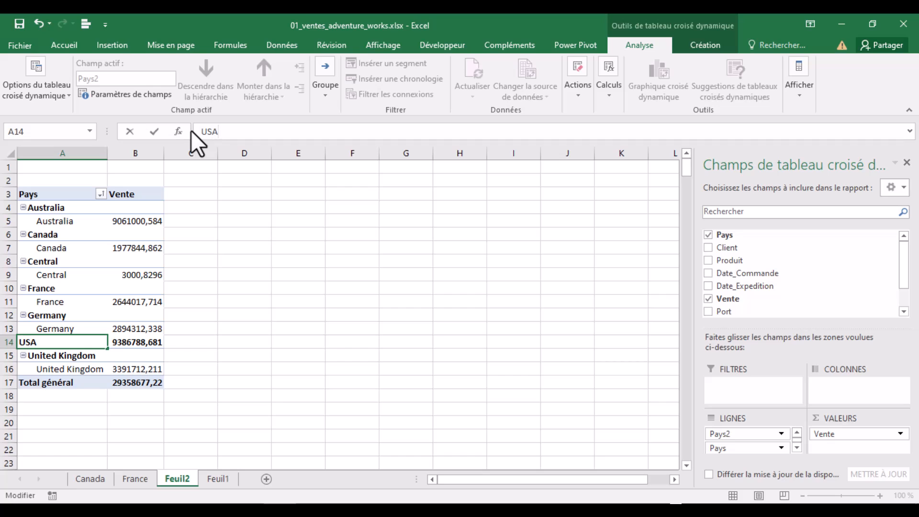
pyautogui.press('Return')
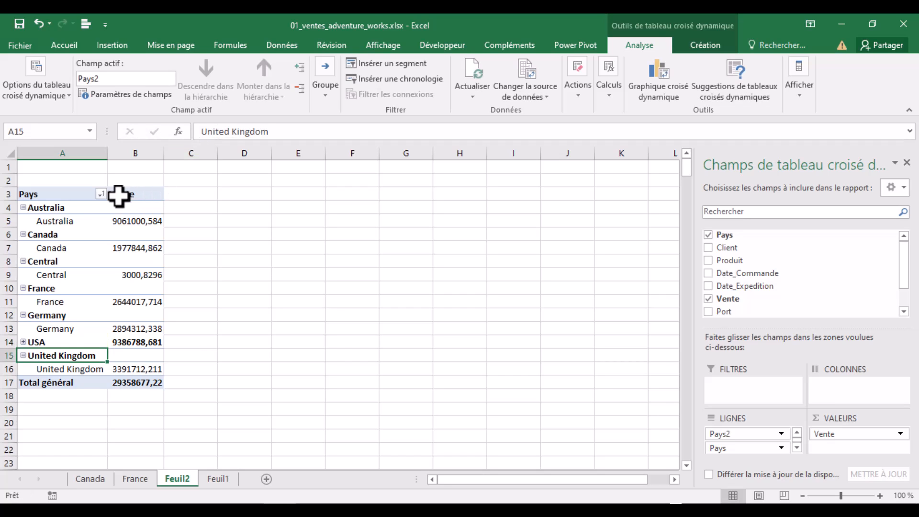
# Collapse the entire Pays2 field so each country takes a single row.
pyautogui.rightClick(75, 211)
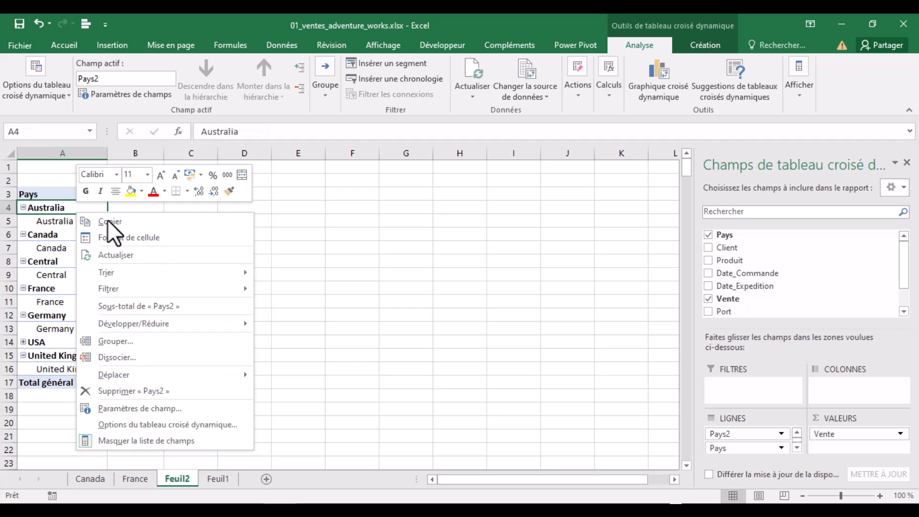
pyautogui.moveTo(195, 319)
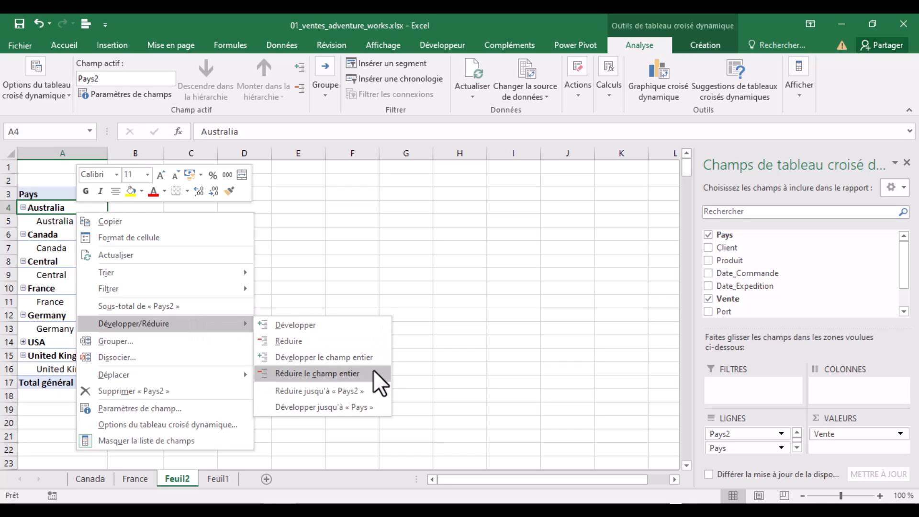
pyautogui.click(355, 375)
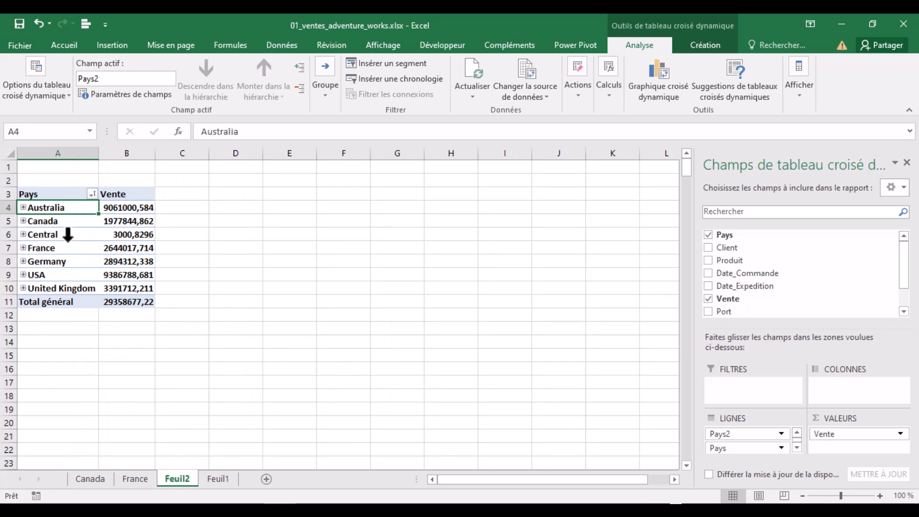
# Expand the USA group to inspect the Vente values of its regions, then collapse it again.
pyautogui.click(68, 242)
pyautogui.click(169, 287)
pyautogui.click(46, 206)
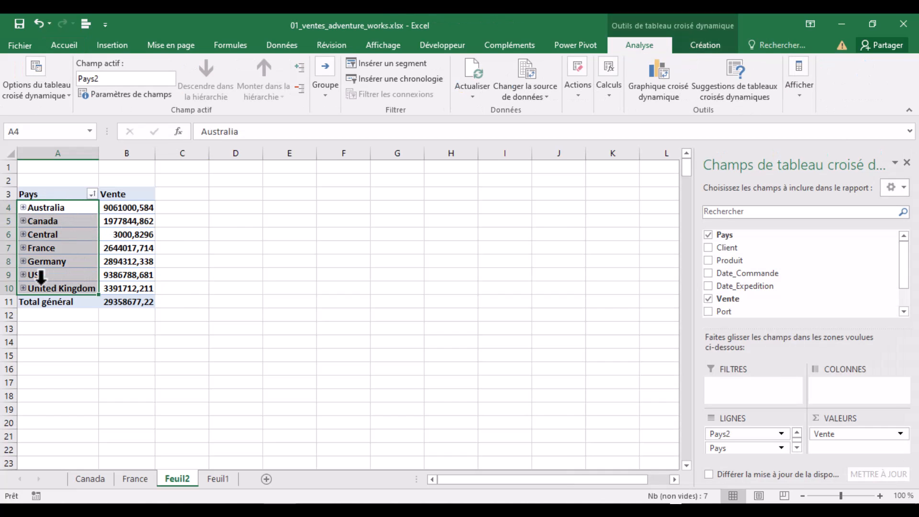
pyautogui.click(23, 274)
pyautogui.click(58, 288)
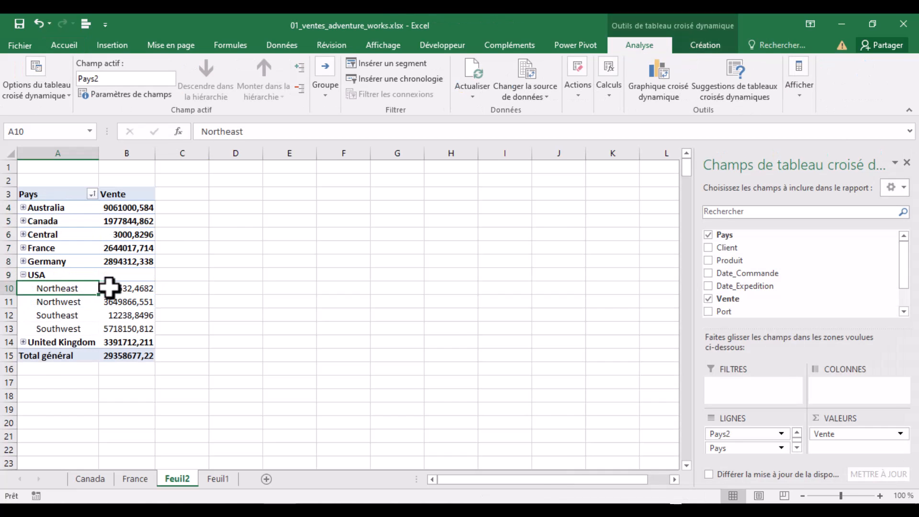
pyautogui.moveTo(109, 287); pyautogui.dragTo(137, 322)
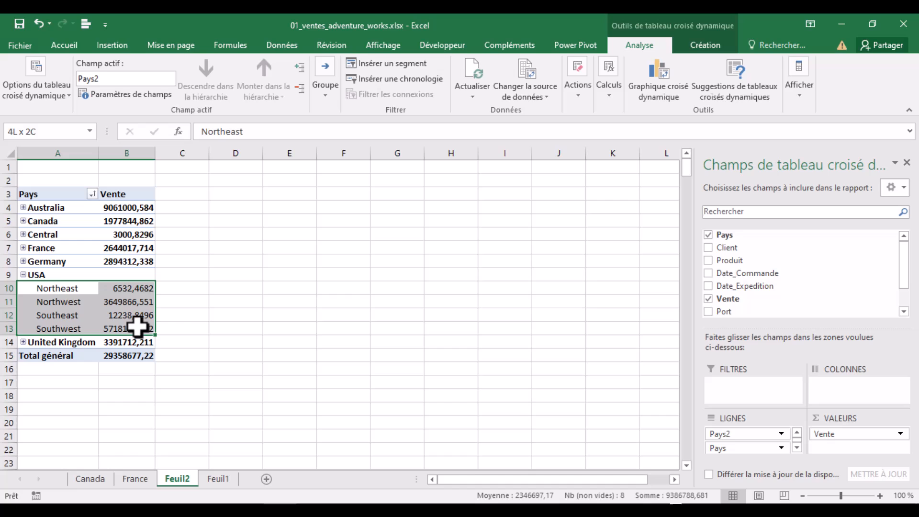
pyautogui.click(23, 275)
pyautogui.click(125, 275)
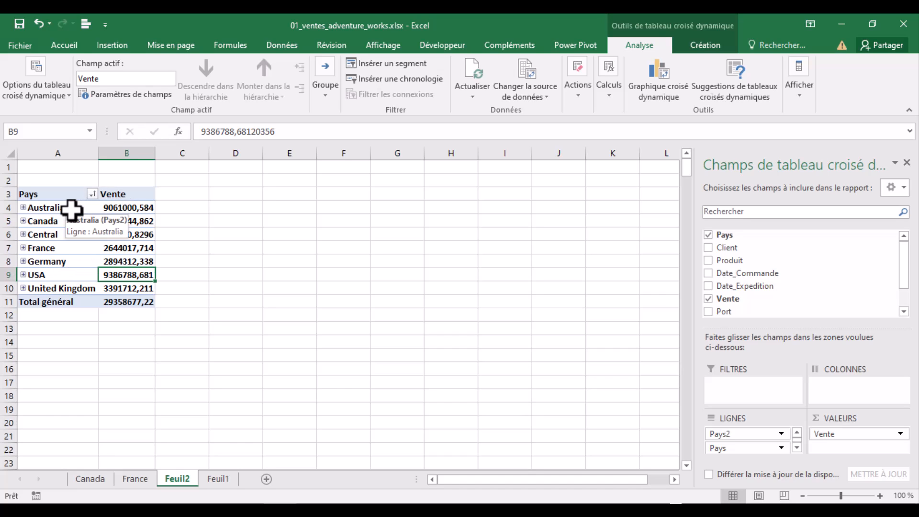
# Add the Date_Commande field to the pivot table's rows, below Pays.
pyautogui.click(319, 94)
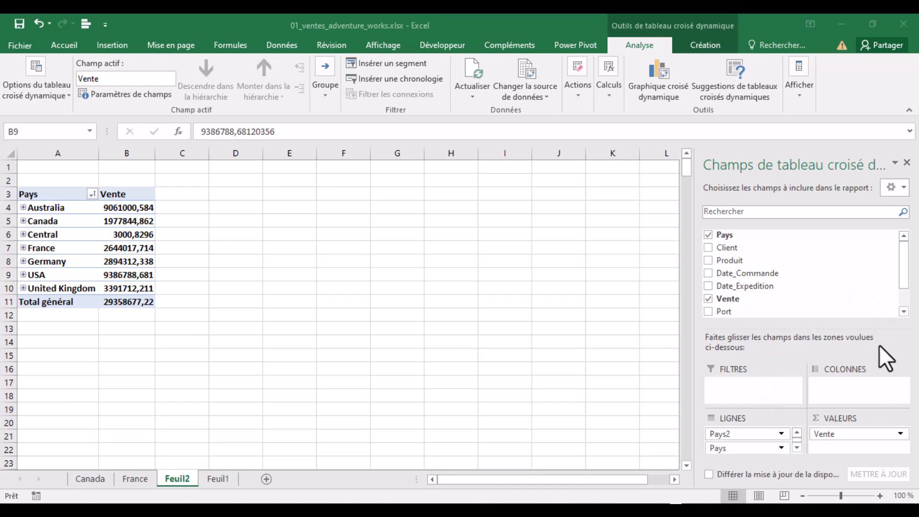
pyautogui.click(796, 447)
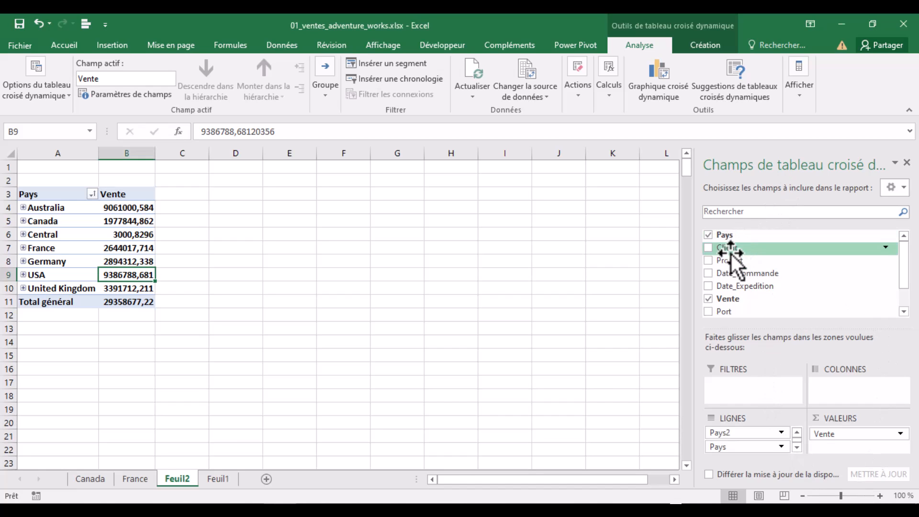
pyautogui.moveTo(743, 277); pyautogui.dragTo(752, 467)
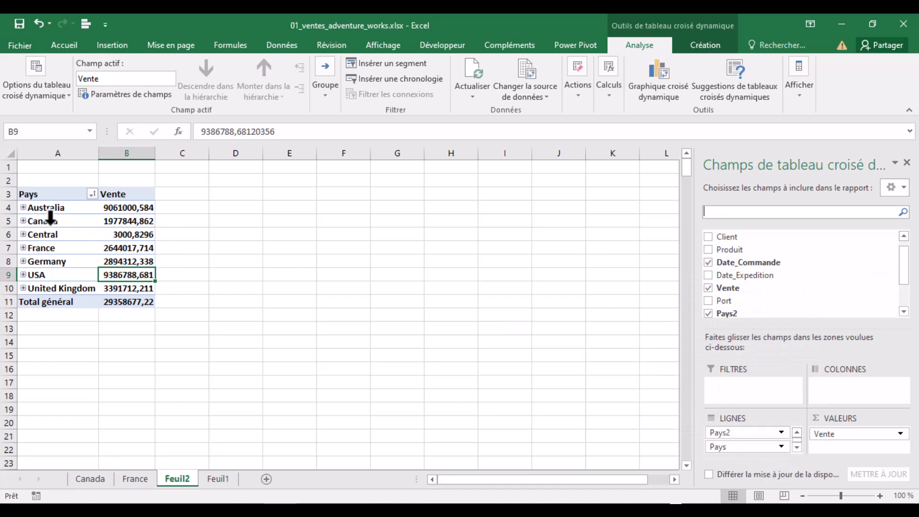
# Examine the date-related fields listed under Pays in the pivot table's rows area.
pyautogui.click(797, 452)
pyautogui.click(798, 452)
pyautogui.click(798, 452)
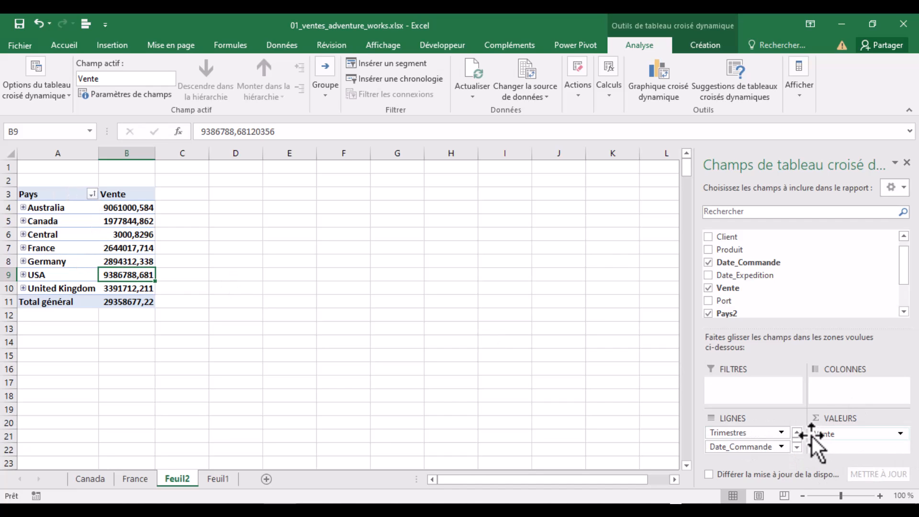
pyautogui.click(797, 432)
pyautogui.click(798, 431)
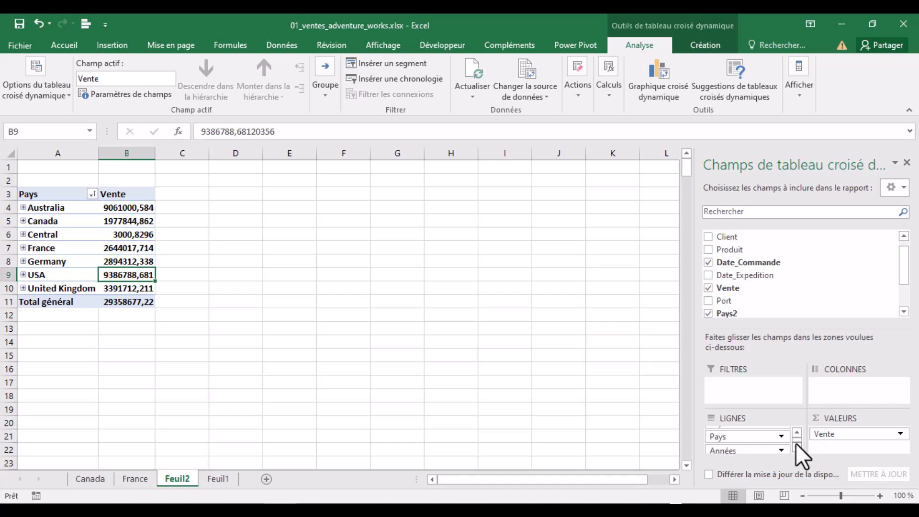
pyautogui.click(797, 449)
pyautogui.click(797, 449)
pyautogui.click(796, 448)
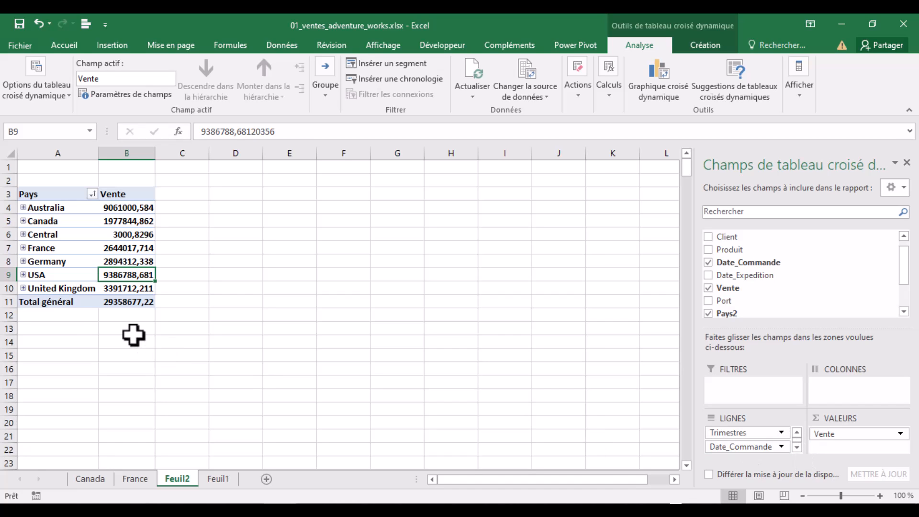
# Expand France in the pivot table down to the months of Trimestre2, Trimestre3 and Trimestre4 of 2018.
pyautogui.click(22, 248)
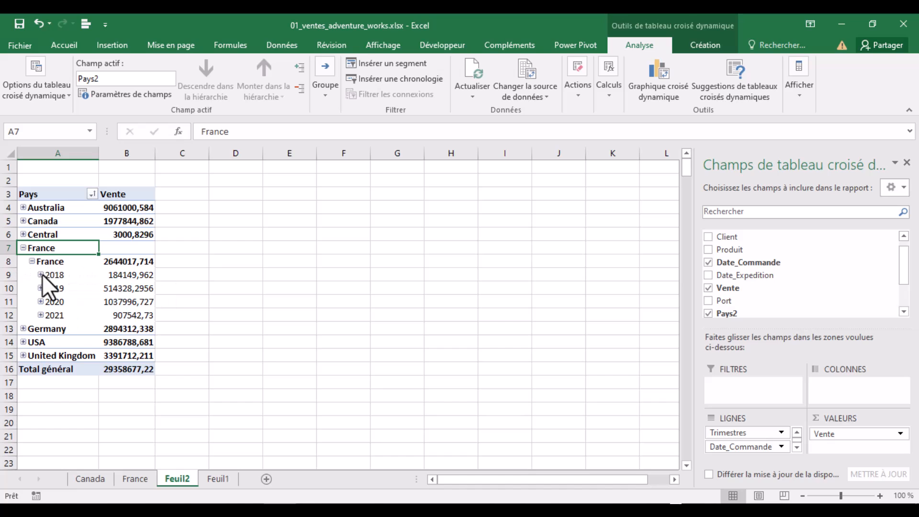
pyautogui.click(66, 263)
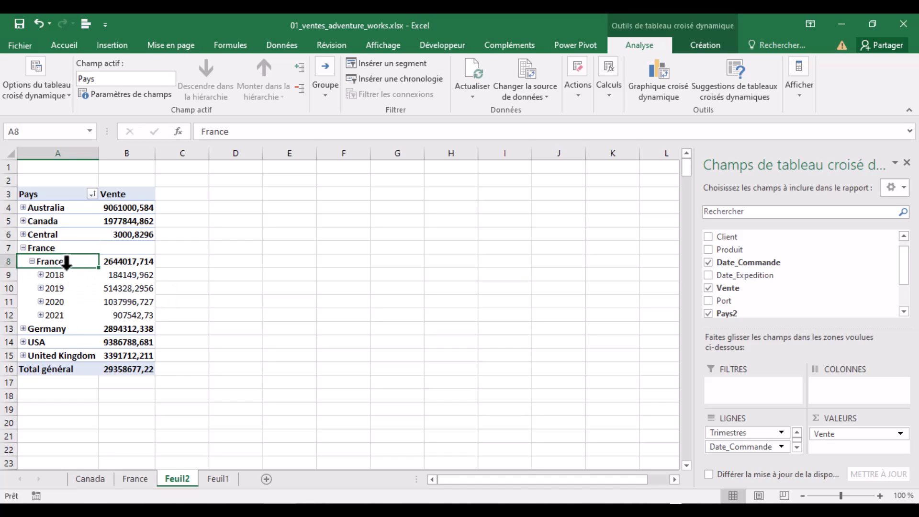
pyautogui.click(41, 274)
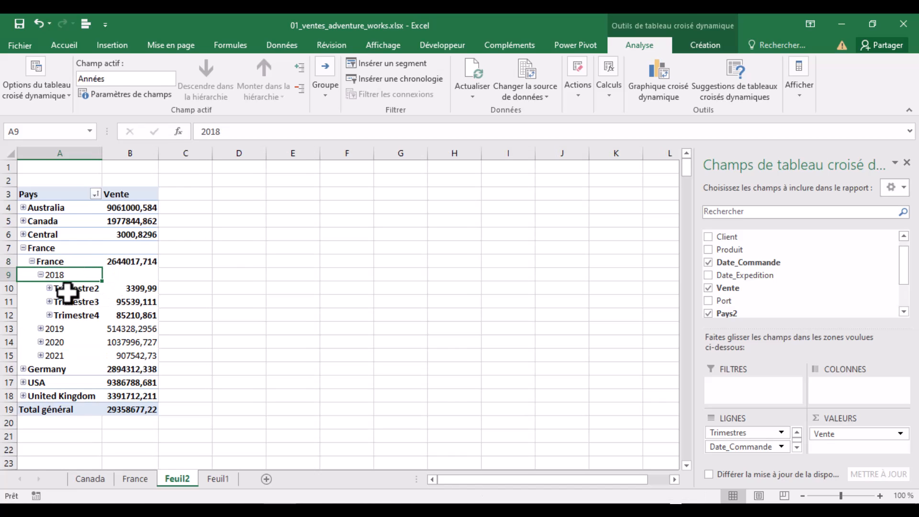
pyautogui.click(48, 288)
pyautogui.click(76, 303)
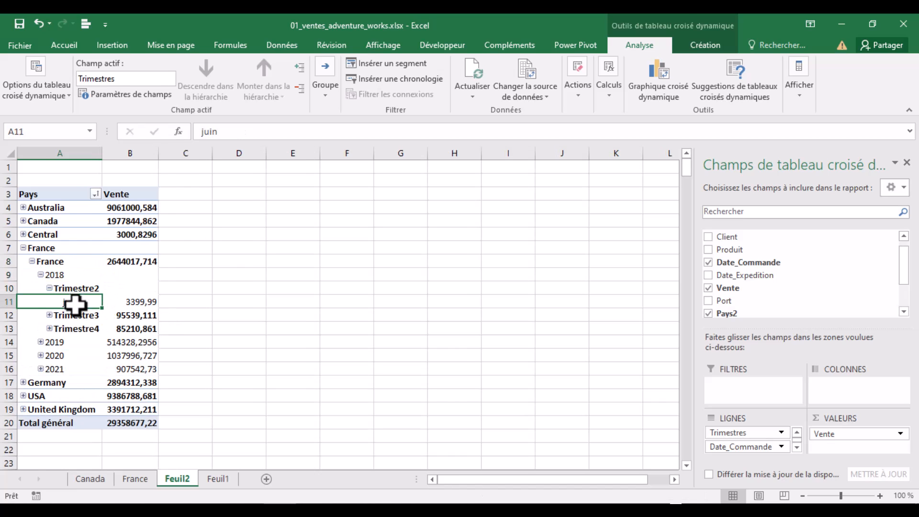
pyautogui.click(50, 315)
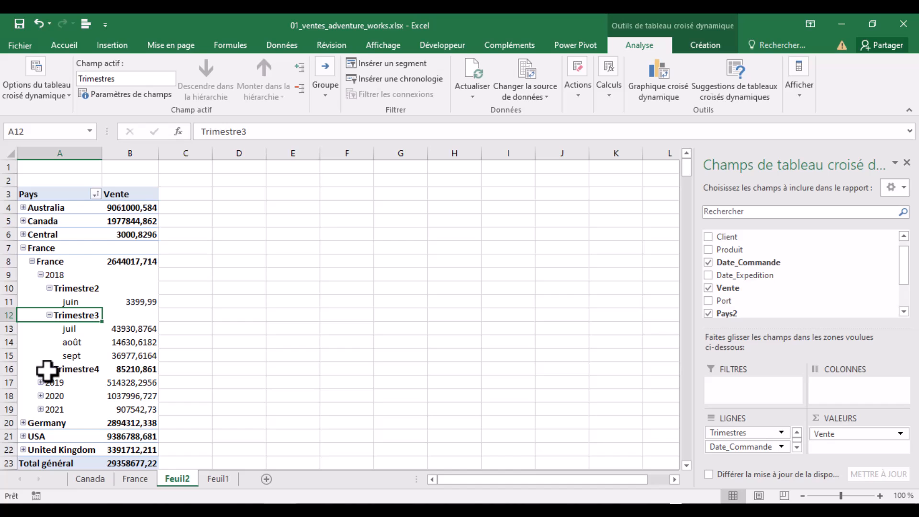
pyautogui.click(49, 369)
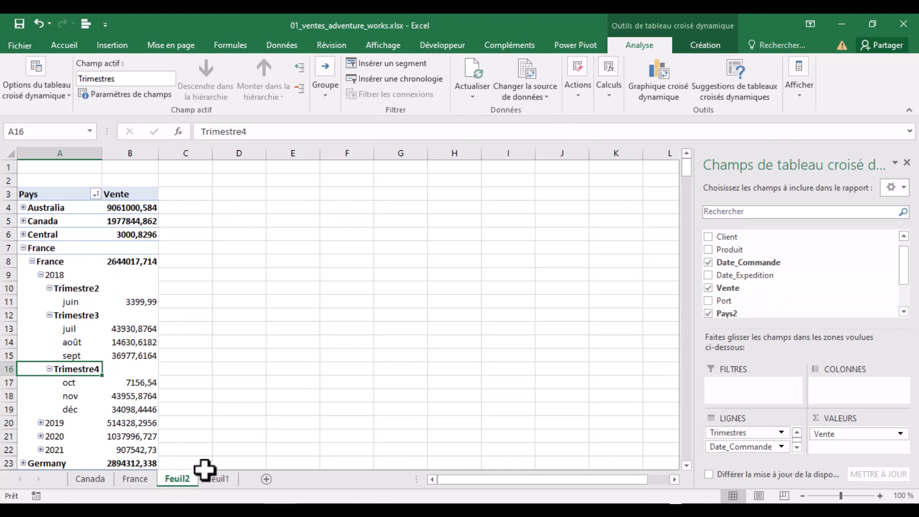
# Check the Date_Commande column of the source data on Feuil1, and collapse the France group in Feuil2's pivot table.
pyautogui.click(216, 476)
pyautogui.click(232, 152)
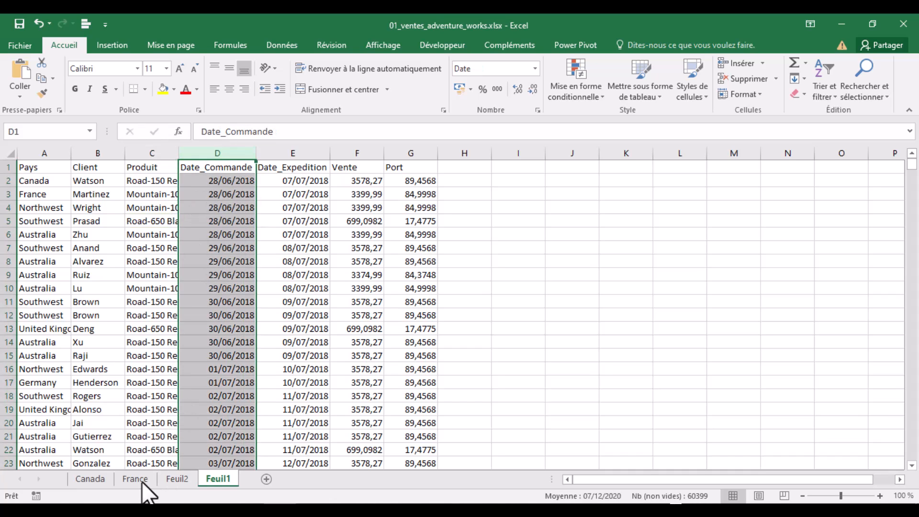
pyautogui.click(175, 479)
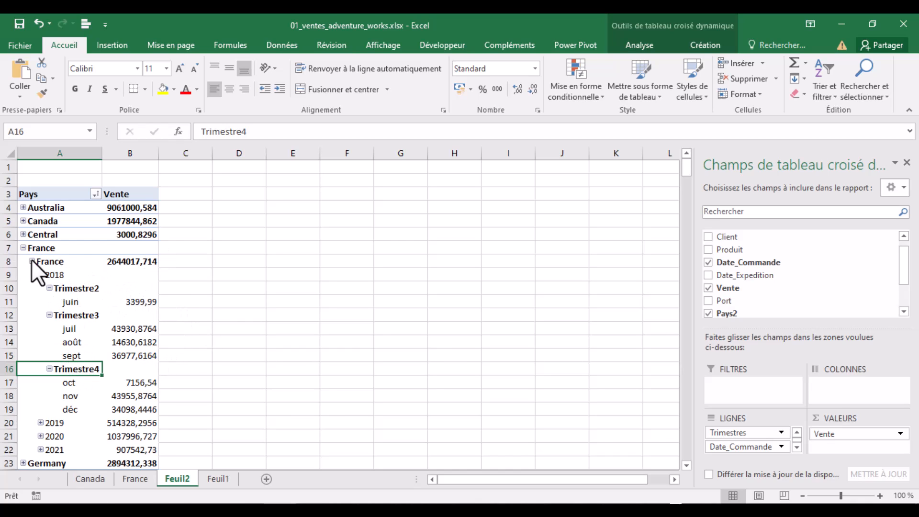
pyautogui.click(23, 248)
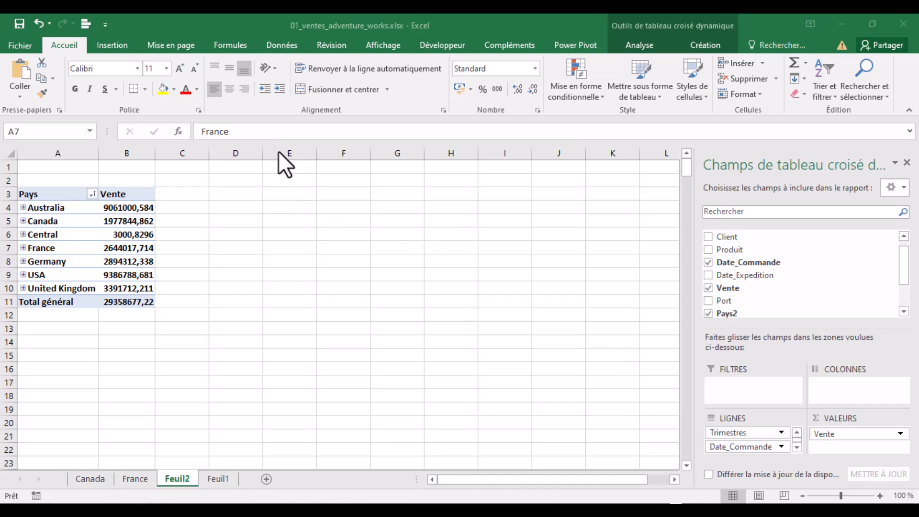
# Insert a timeline for the Date_Commande field of the pivot table.
pyautogui.click(642, 46)
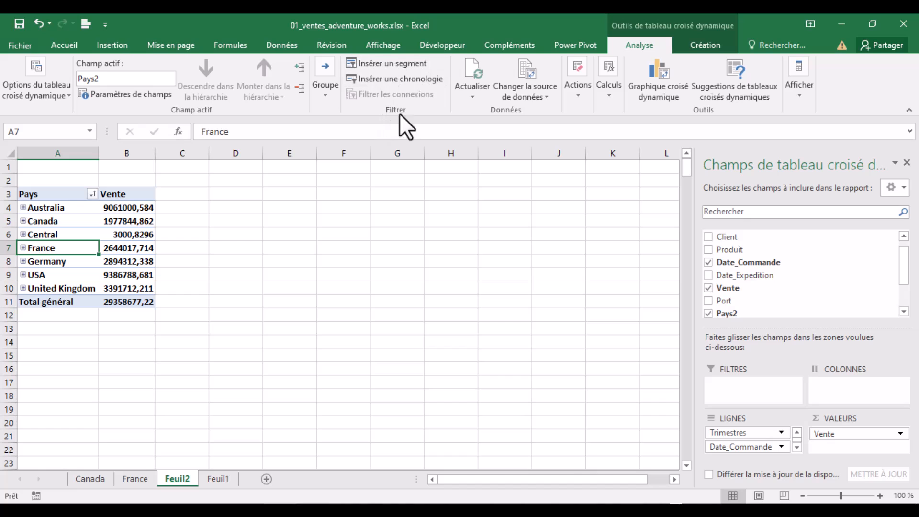
pyautogui.click(403, 78)
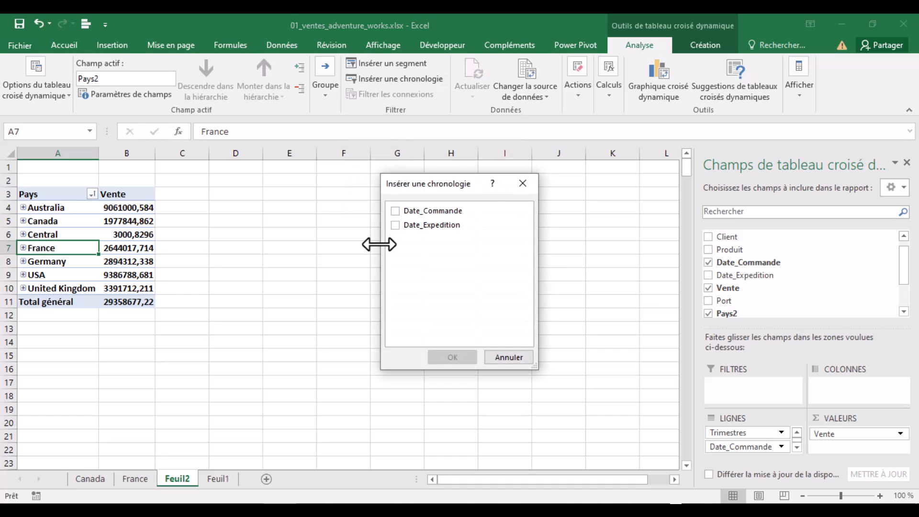
pyautogui.moveTo(420, 182); pyautogui.dragTo(296, 185)
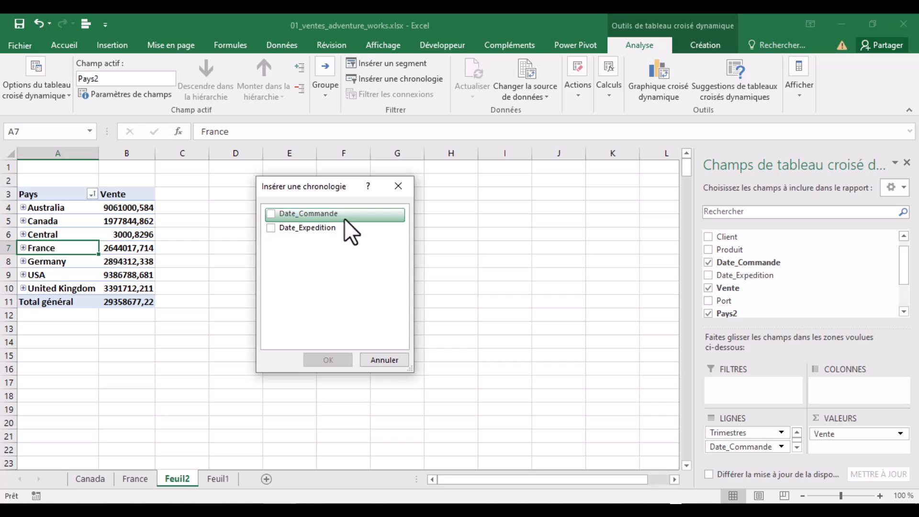
pyautogui.click(271, 214)
pyautogui.click(329, 359)
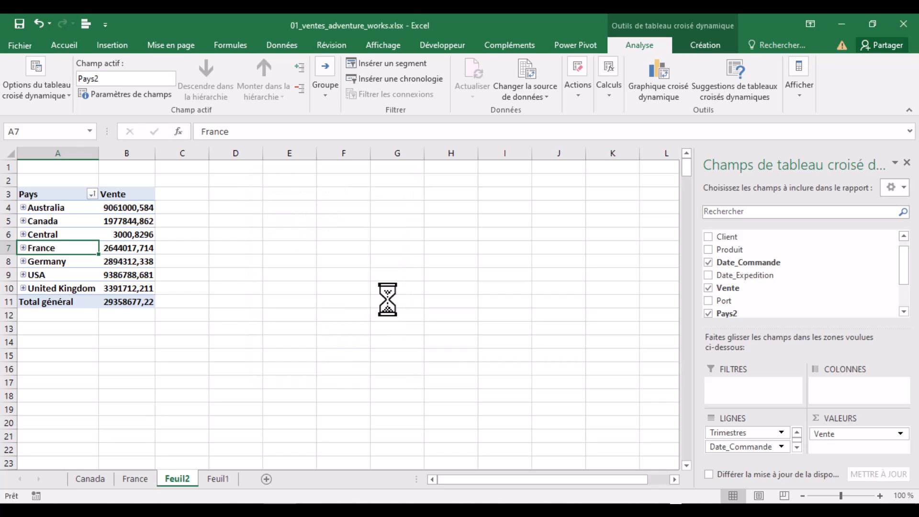
# Place the Date_Commande timeline beside the pivot table and widen it to about 19 cm.
pyautogui.moveTo(332, 274); pyautogui.dragTo(260, 191)
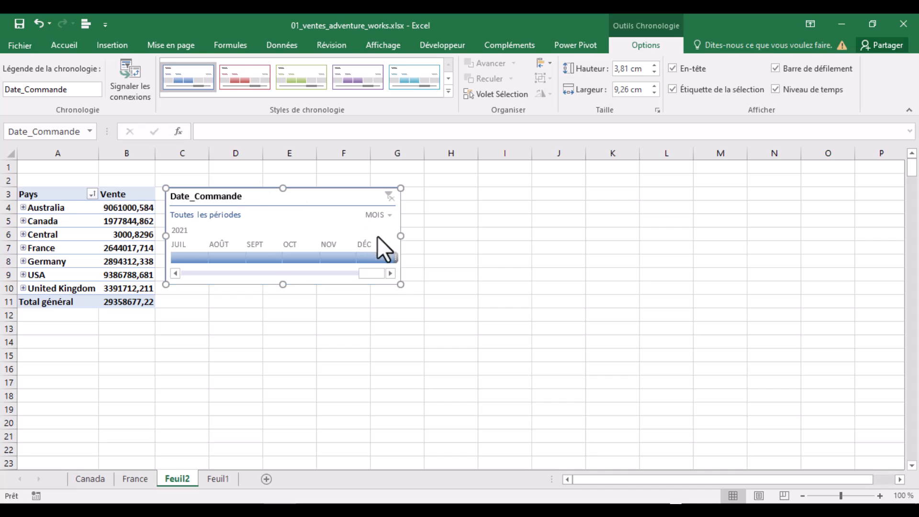
pyautogui.moveTo(402, 236); pyautogui.dragTo(648, 236)
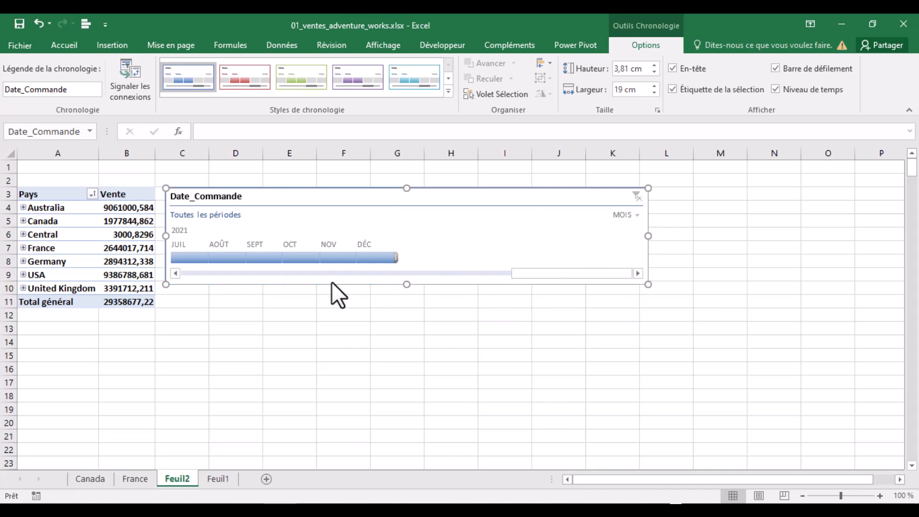
pyautogui.moveTo(532, 273)
pyautogui.mouseDown()
pyautogui.moveTo(189, 277)
pyautogui.moveTo(535, 275)
pyautogui.mouseUp()
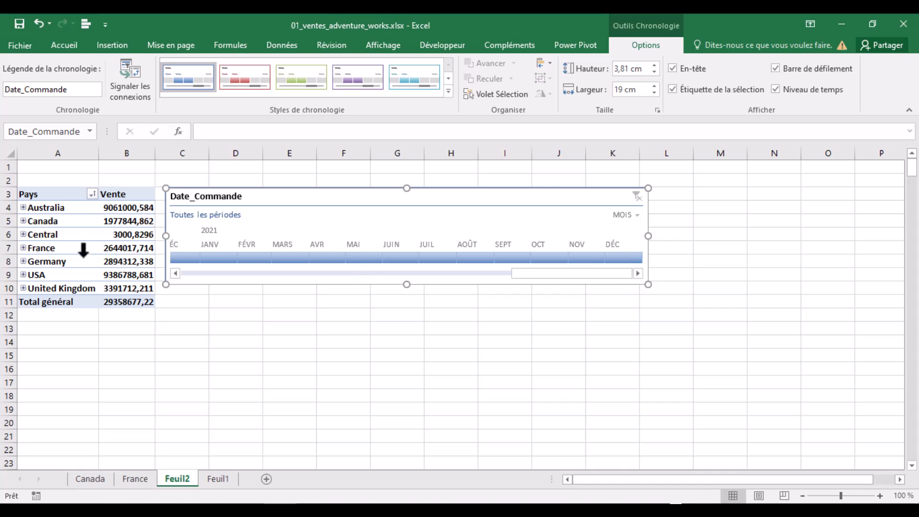
# Turn on column filters for the source data on Feuil1.
pyautogui.click(220, 480)
pyautogui.click(218, 167)
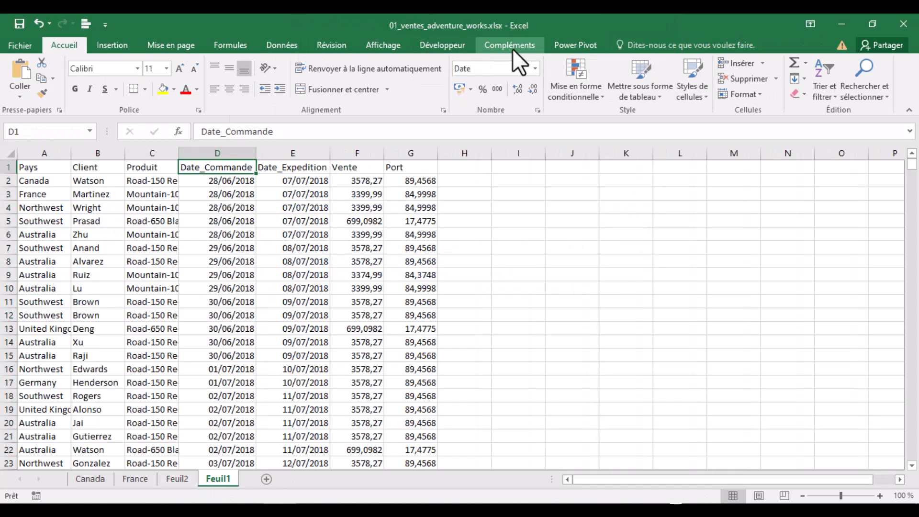
pyautogui.click(288, 44)
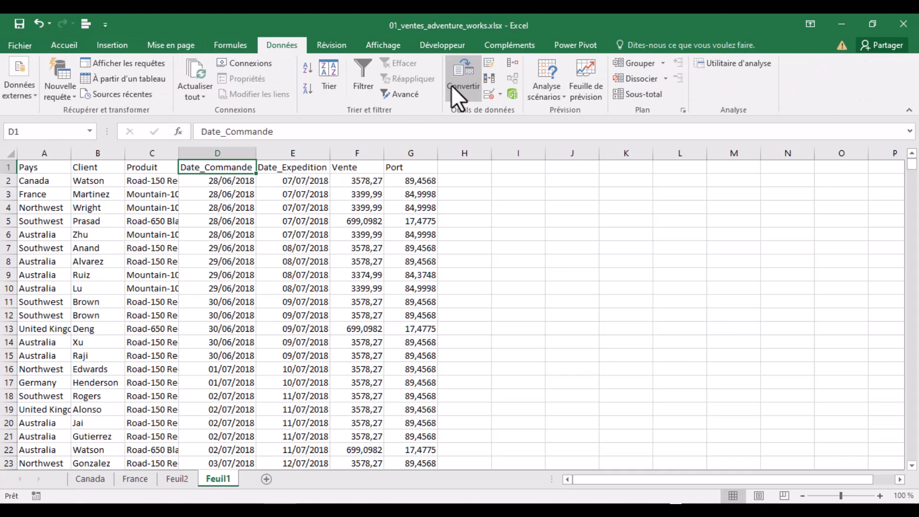
pyautogui.click(371, 65)
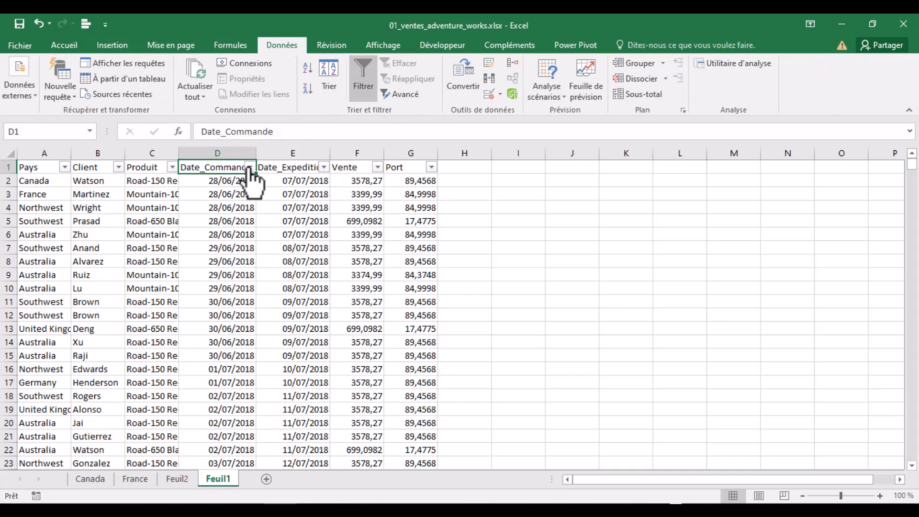
# Inspect how the Date_Commande filter list groups dates by year and month, and close it without filtering.
pyautogui.click(249, 167)
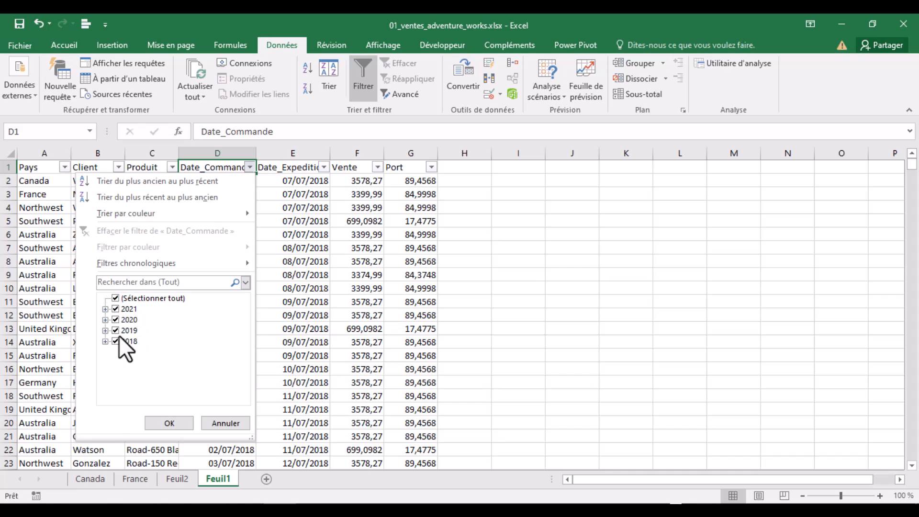
pyautogui.click(105, 342)
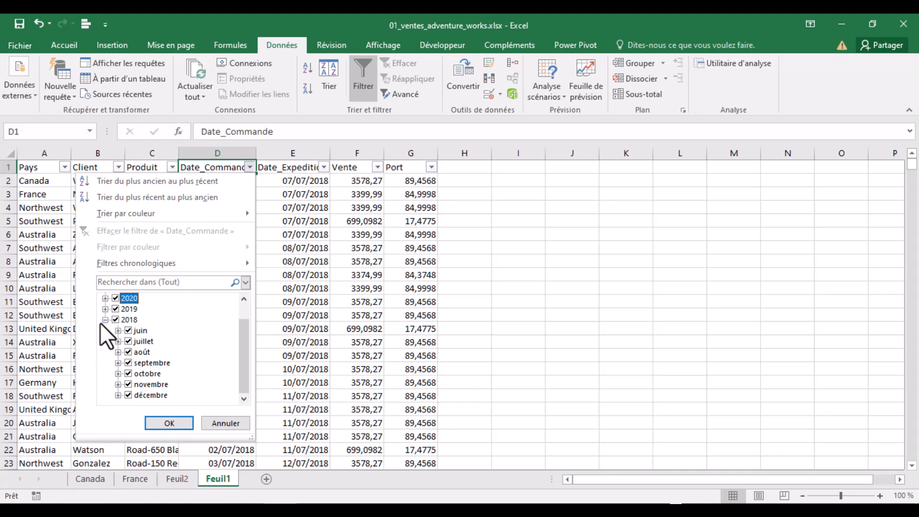
pyautogui.click(104, 320)
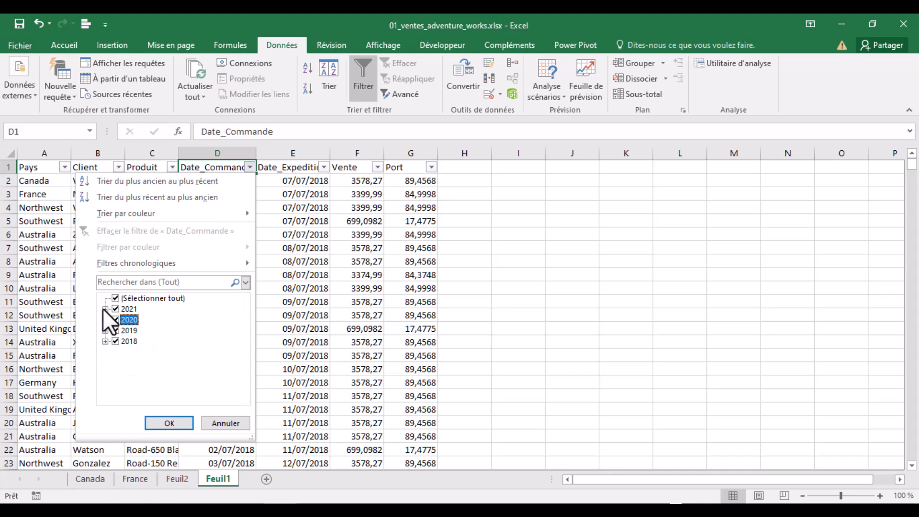
pyautogui.click(105, 309)
pyautogui.click(105, 309)
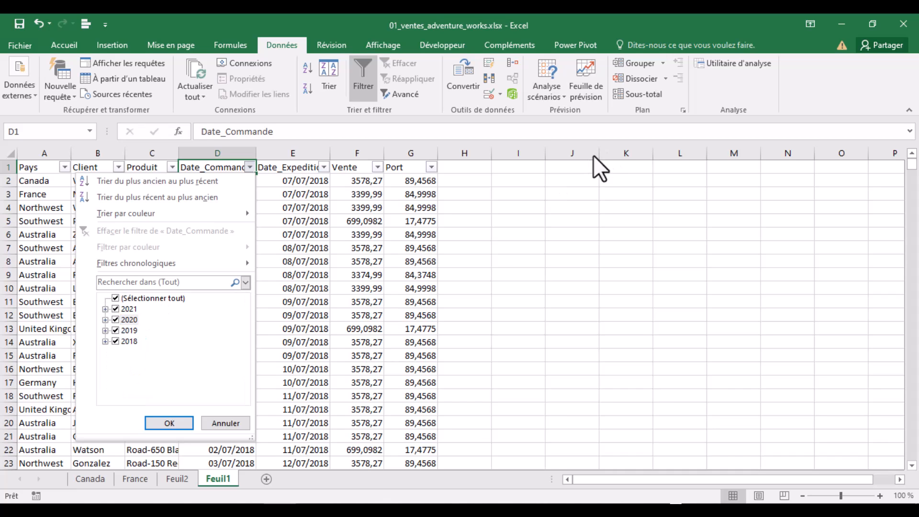
pyautogui.press('Escape')
# Set Feuil2's timeline to days (JOURS) and filter the pivot table in turn by 18, 19 and 21 June 2021.
pyautogui.click(178, 479)
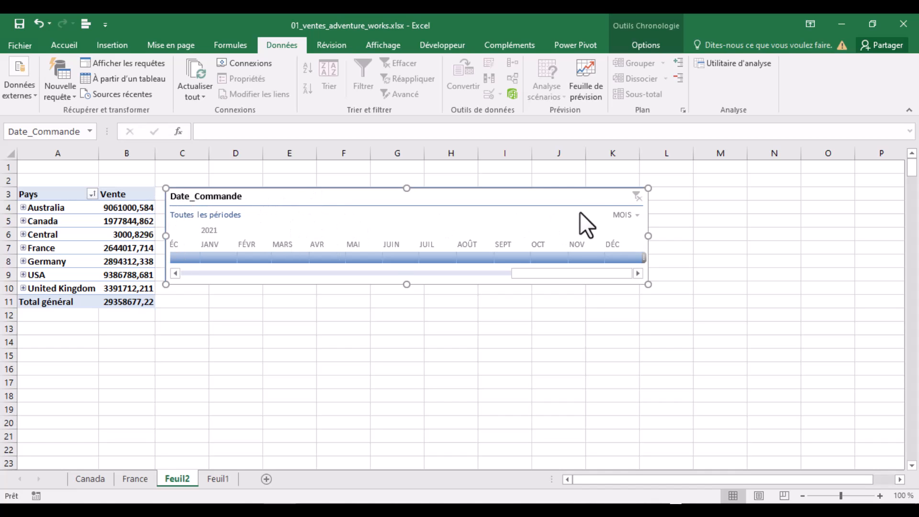
pyautogui.click(637, 215)
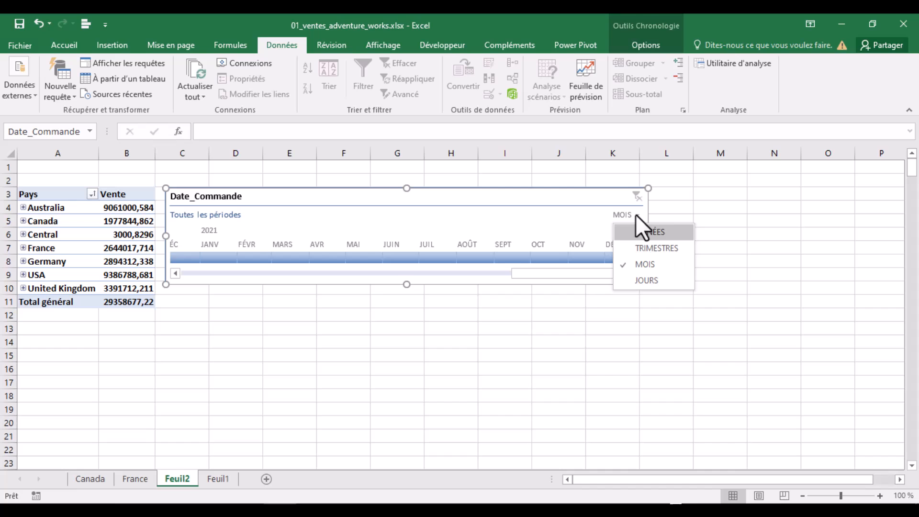
pyautogui.click(639, 279)
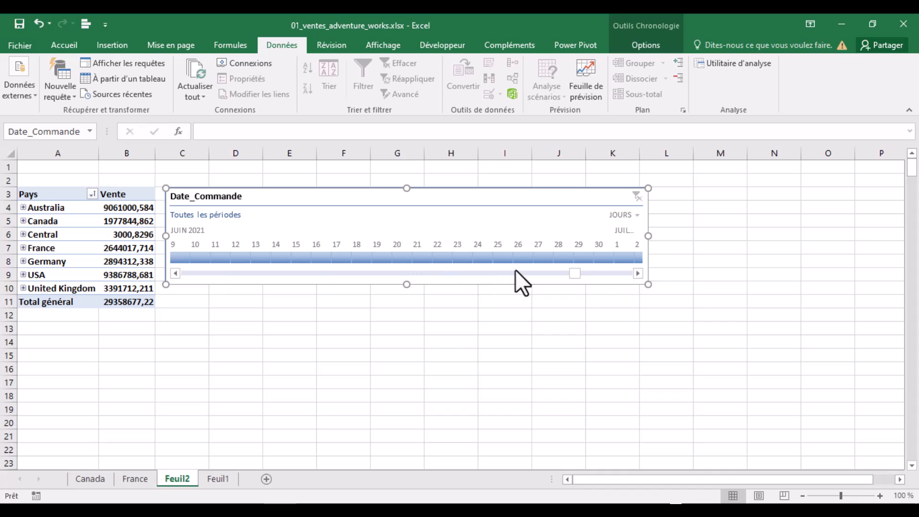
pyautogui.click(322, 257)
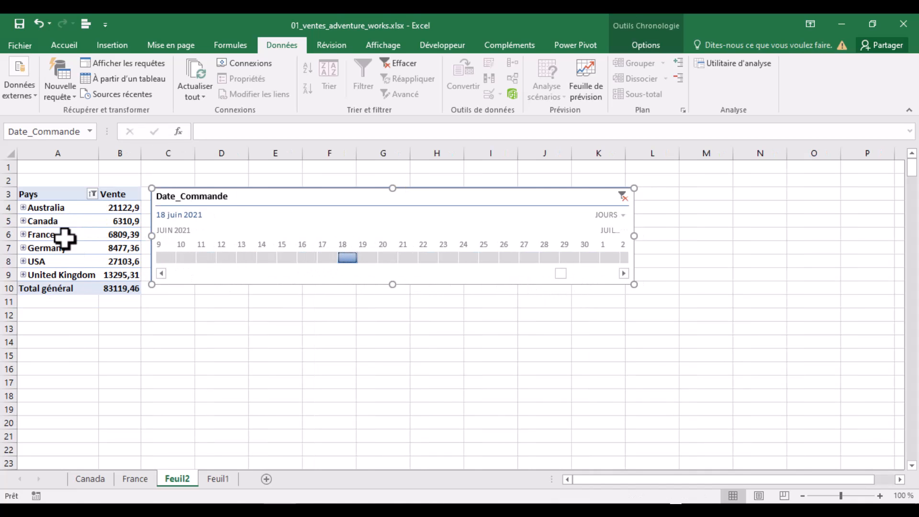
pyautogui.click(368, 258)
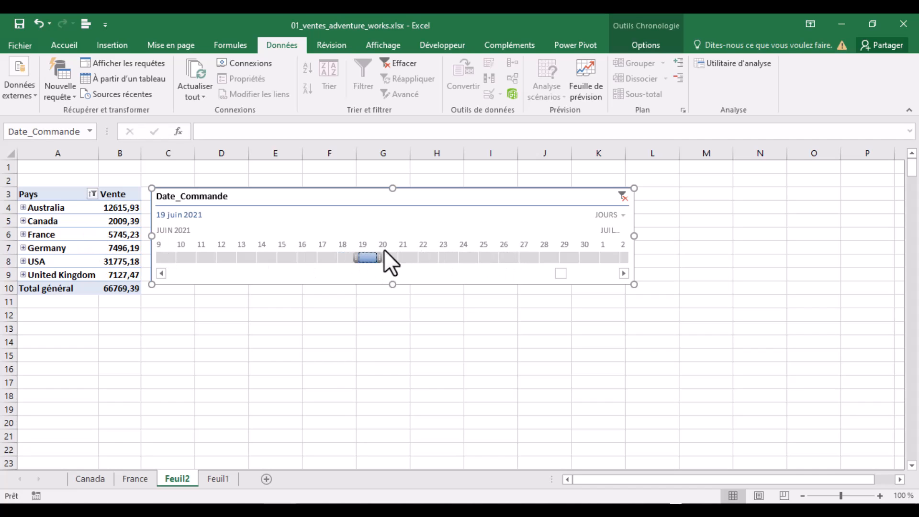
pyautogui.click(409, 258)
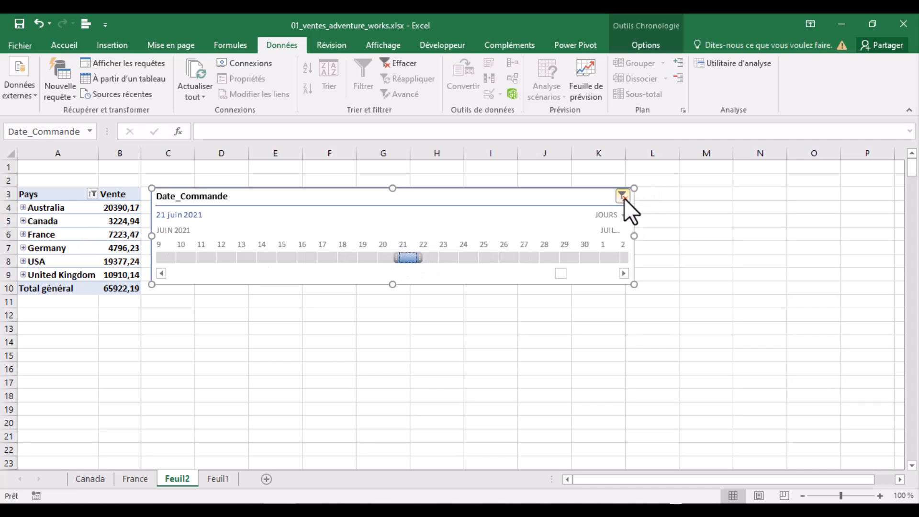
# Set the timeline to months (MOIS) and filter by several 2021 months, including June, August and April, ending with January 2021.
pyautogui.click(622, 215)
pyautogui.click(640, 266)
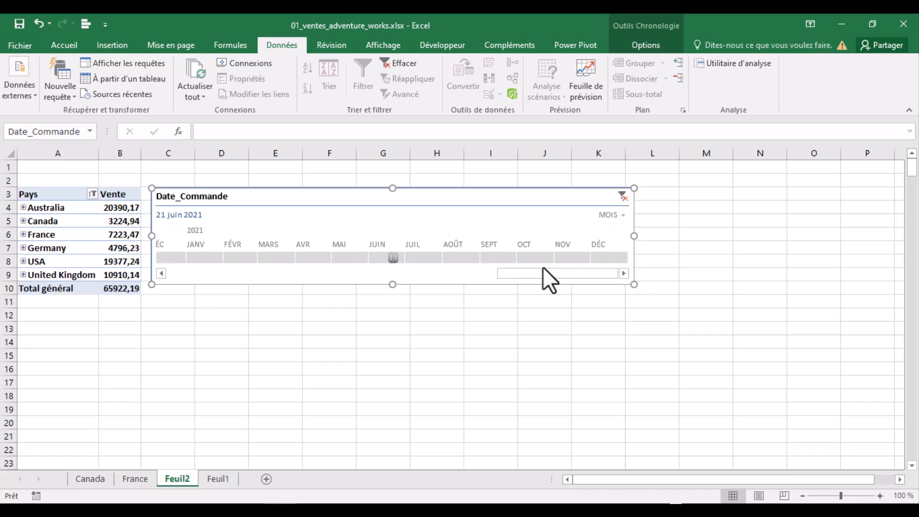
pyautogui.click(381, 257)
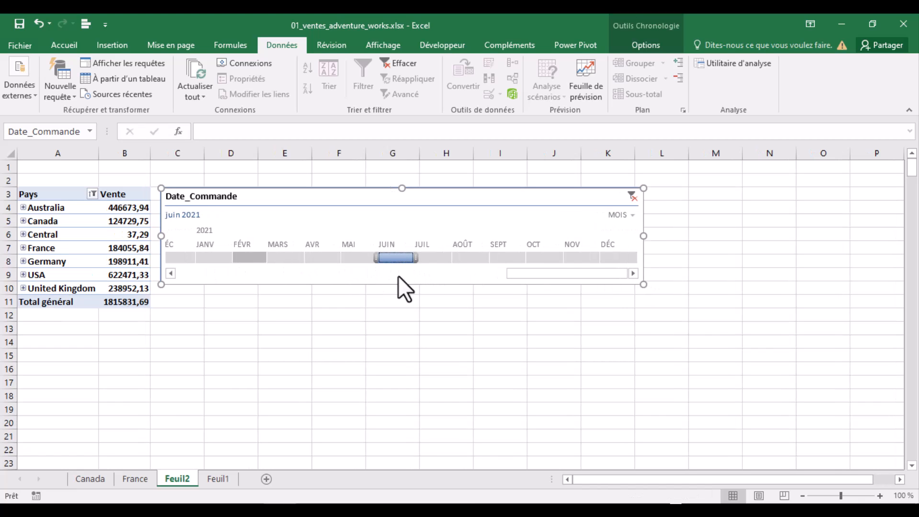
pyautogui.click(433, 257)
pyautogui.click(478, 256)
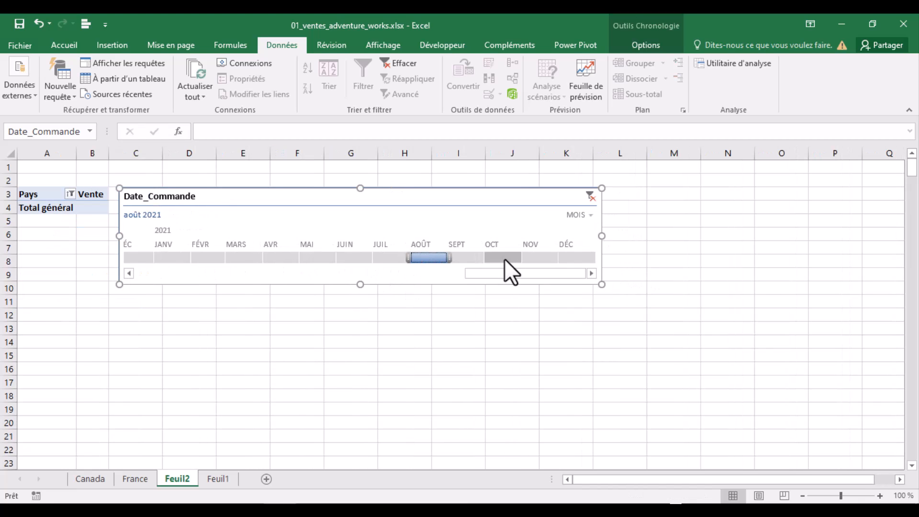
pyautogui.click(270, 257)
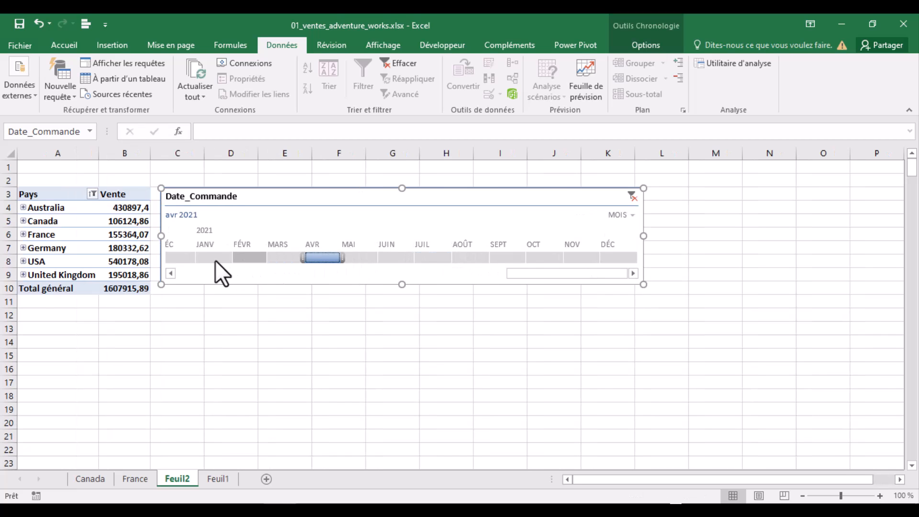
pyautogui.click(212, 258)
# Set the timeline to years (ANNÉES) and filter the pivot table by 2020 and finally 2019.
pyautogui.click(630, 214)
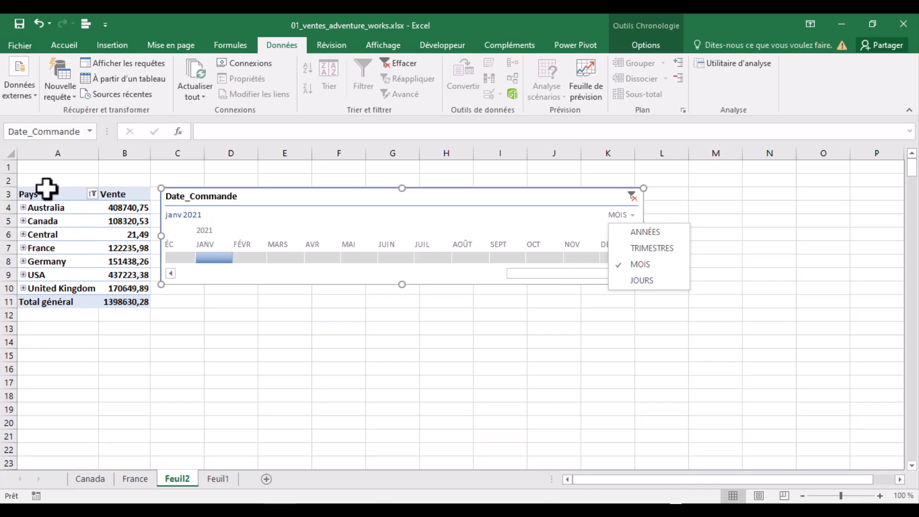
pyautogui.click(633, 230)
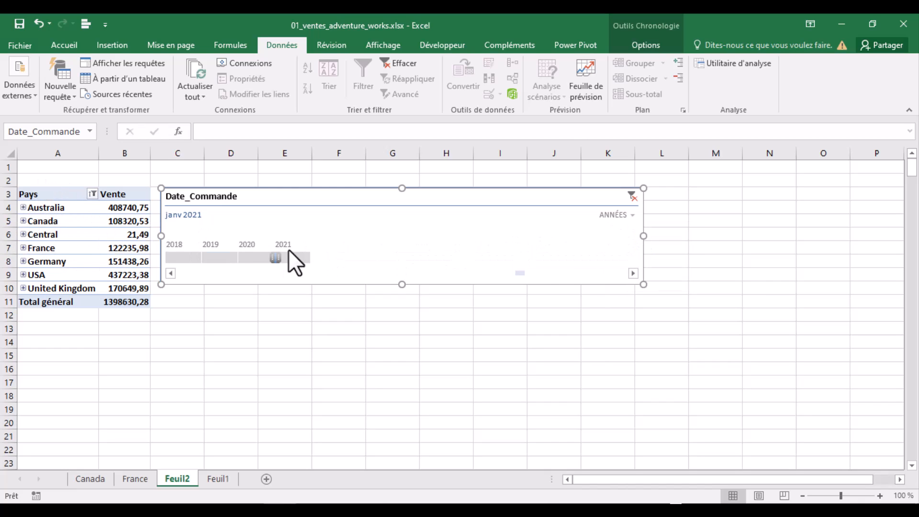
pyautogui.click(261, 258)
pyautogui.click(219, 255)
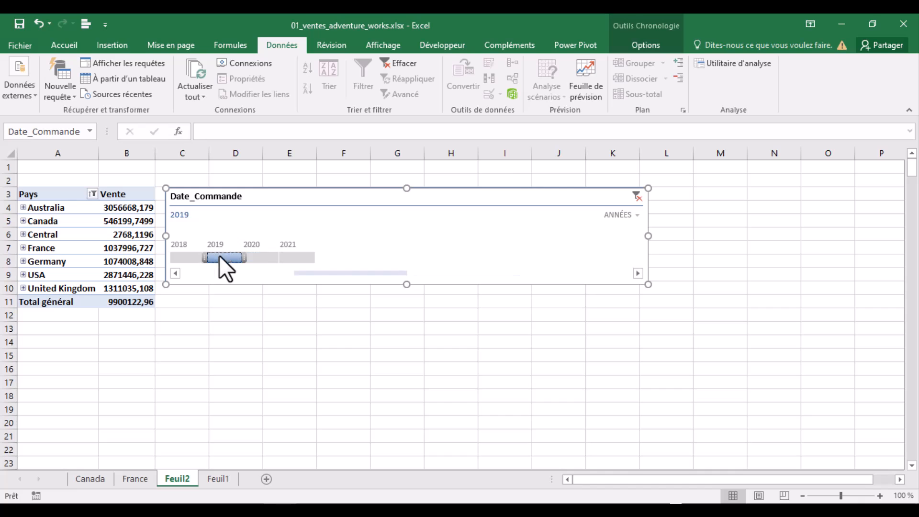
pyautogui.click(632, 216)
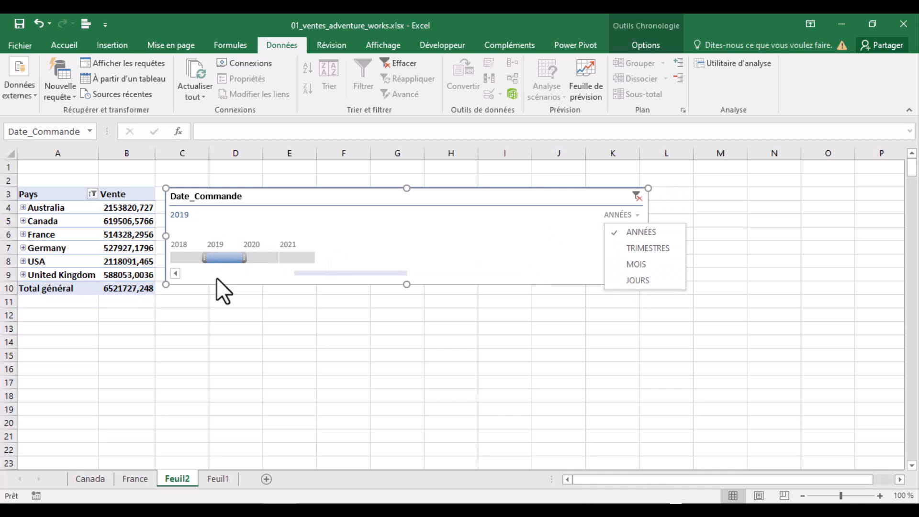
pyautogui.click(326, 193)
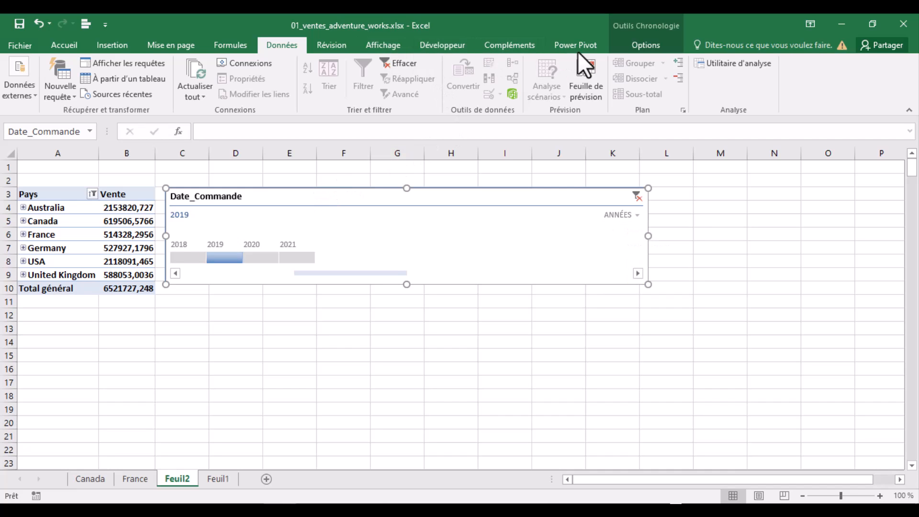
# Try several colour styles on the Date_Commande timeline, including light orange and dark turquoise, and narrow it to 13,79 cm.
pyautogui.click(628, 45)
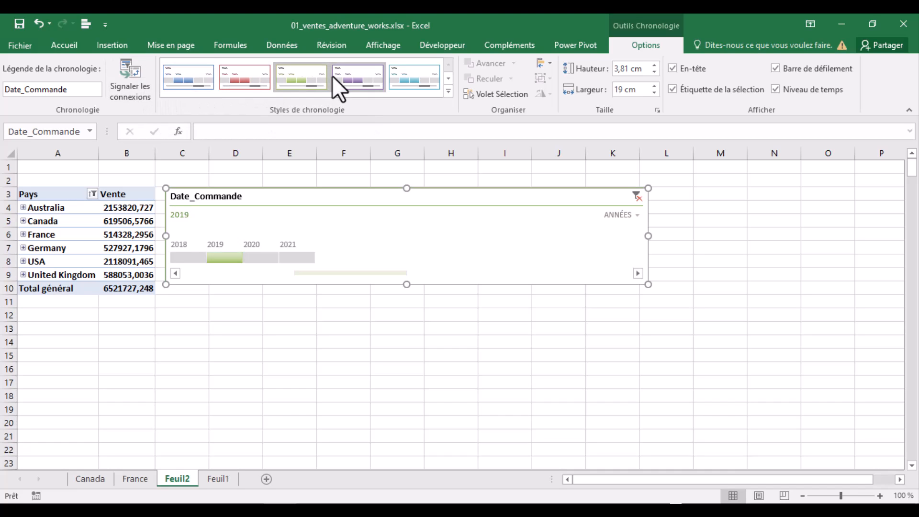
pyautogui.click(388, 76)
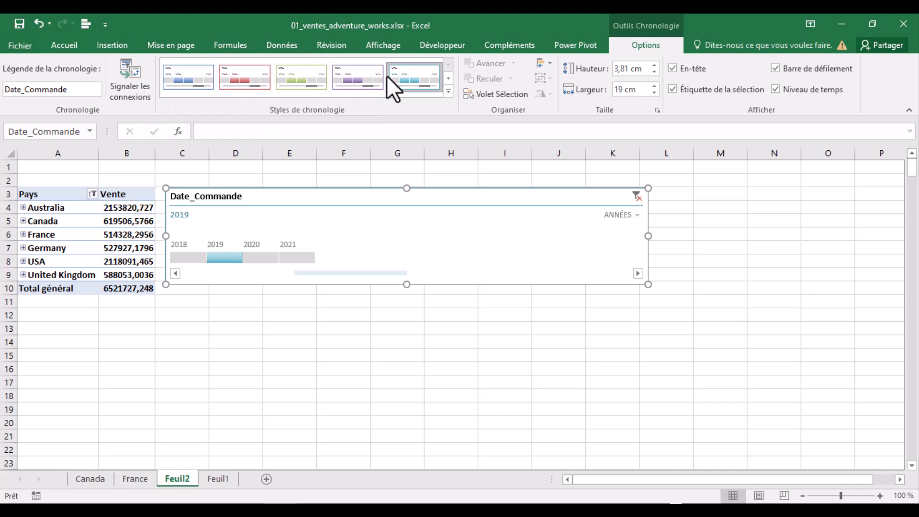
pyautogui.click(448, 91)
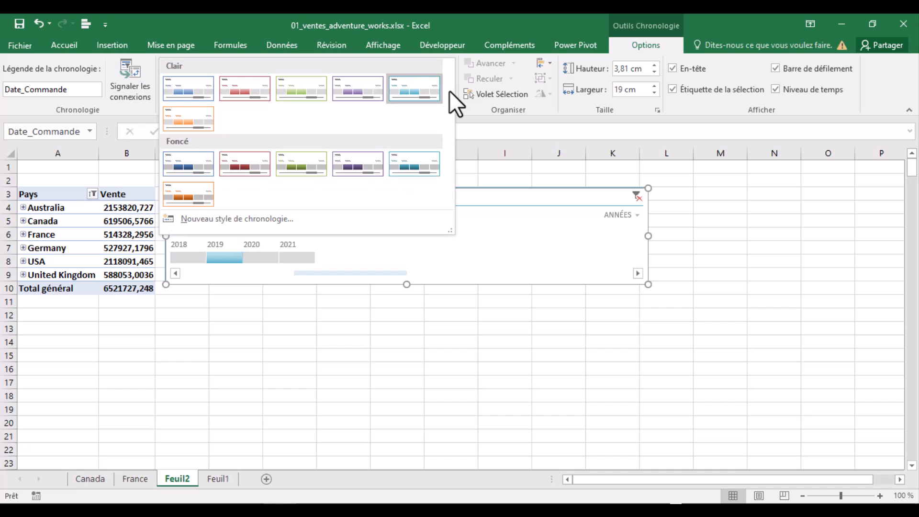
pyautogui.click(180, 118)
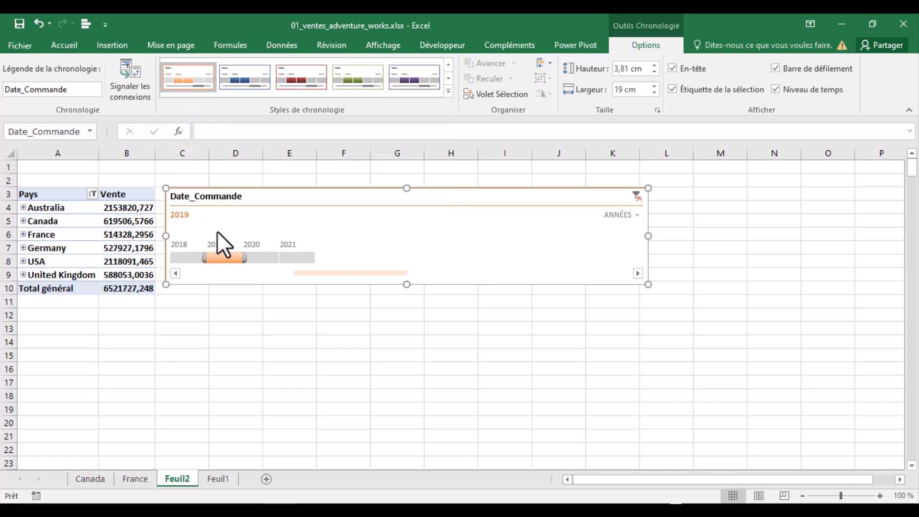
pyautogui.click(448, 91)
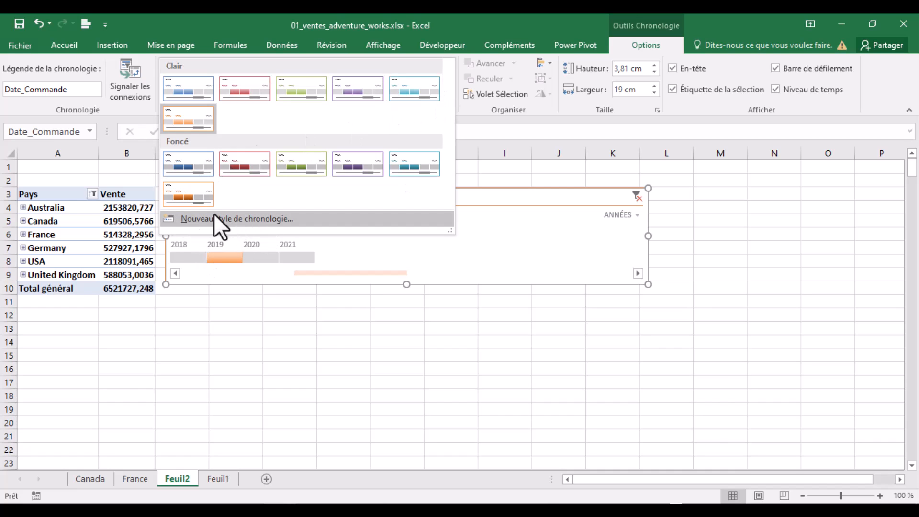
pyautogui.click(206, 93)
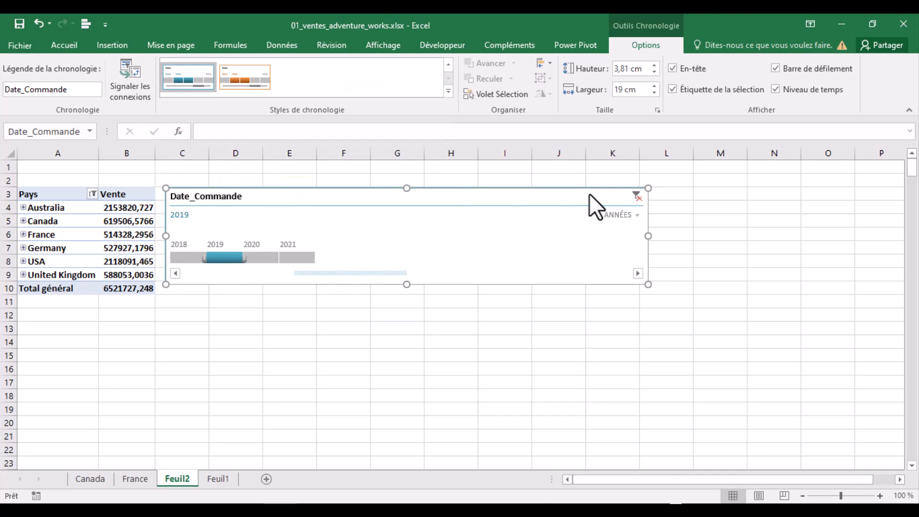
pyautogui.moveTo(648, 236); pyautogui.dragTo(473, 236)
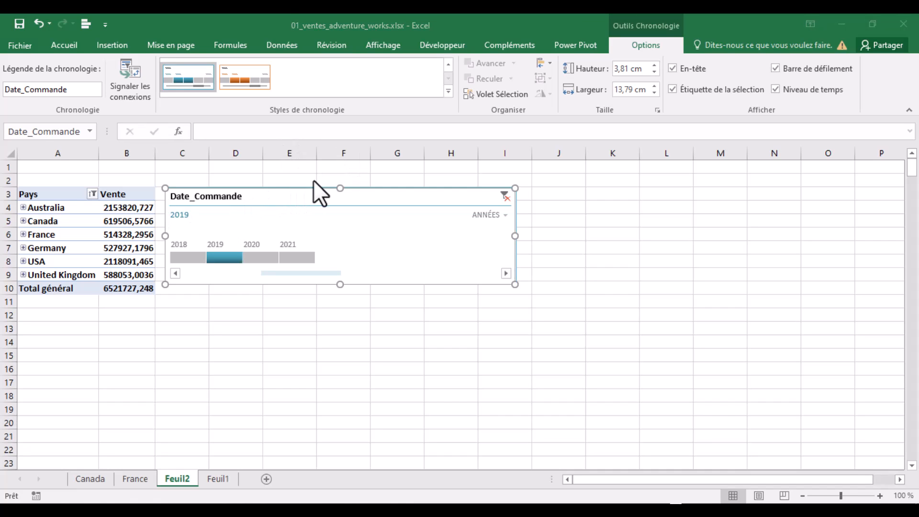
# Delete the Date_Commande timeline and remove Années from the pivot table's row fields.
pyautogui.press('Delete')
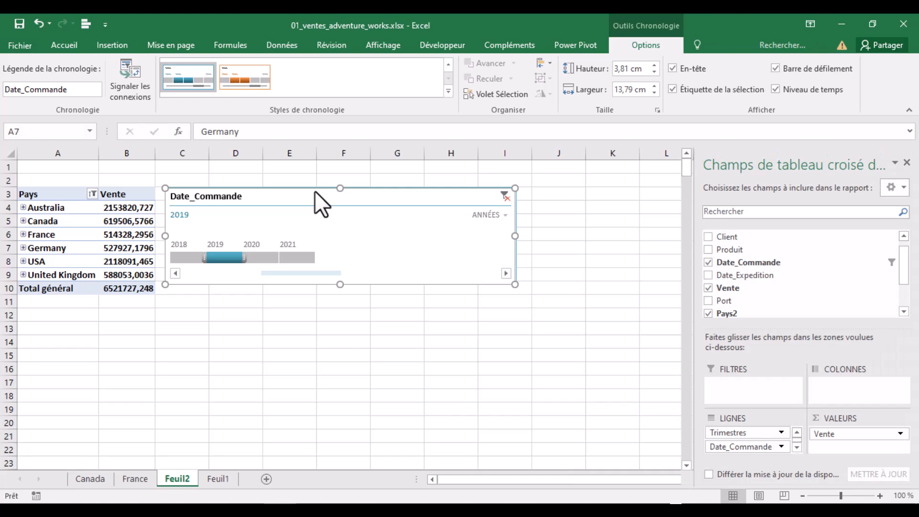
pyautogui.click(57, 220)
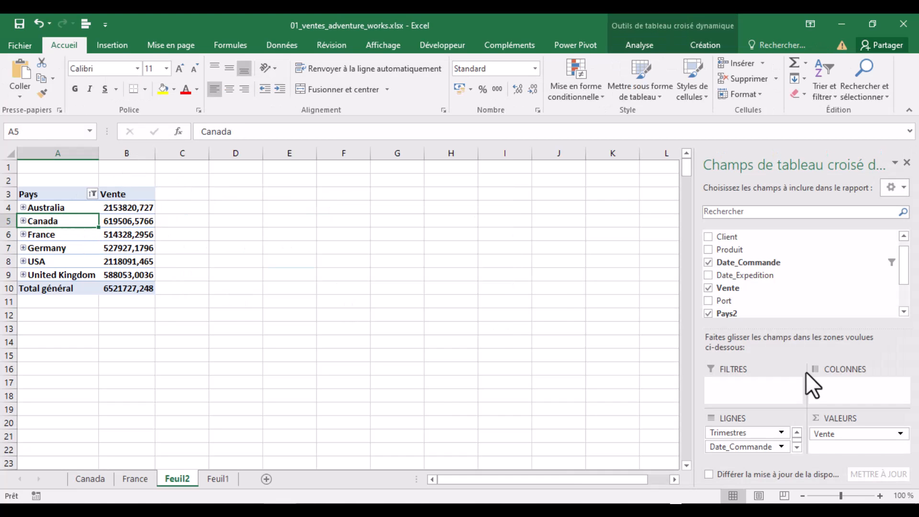
pyautogui.click(792, 431)
pyautogui.click(792, 431)
pyautogui.click(793, 431)
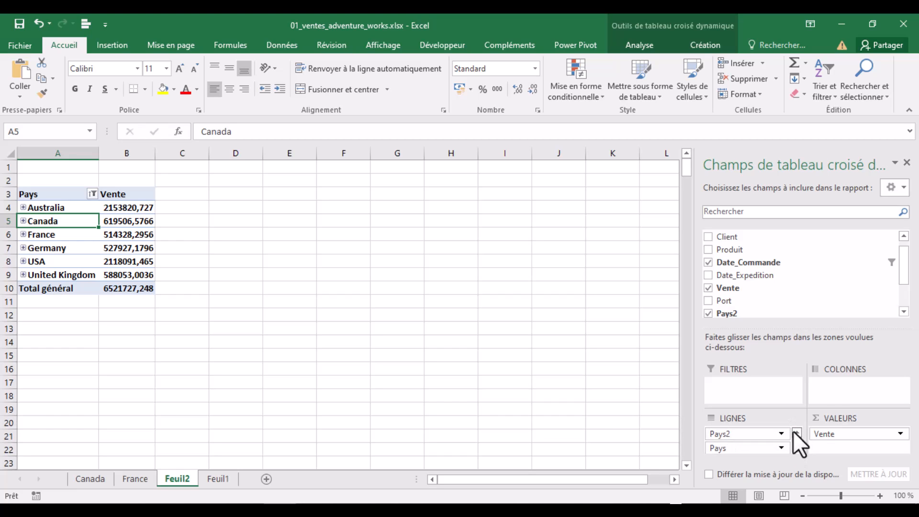
pyautogui.moveTo(734, 437); pyautogui.dragTo(776, 224)
pyautogui.click(796, 448)
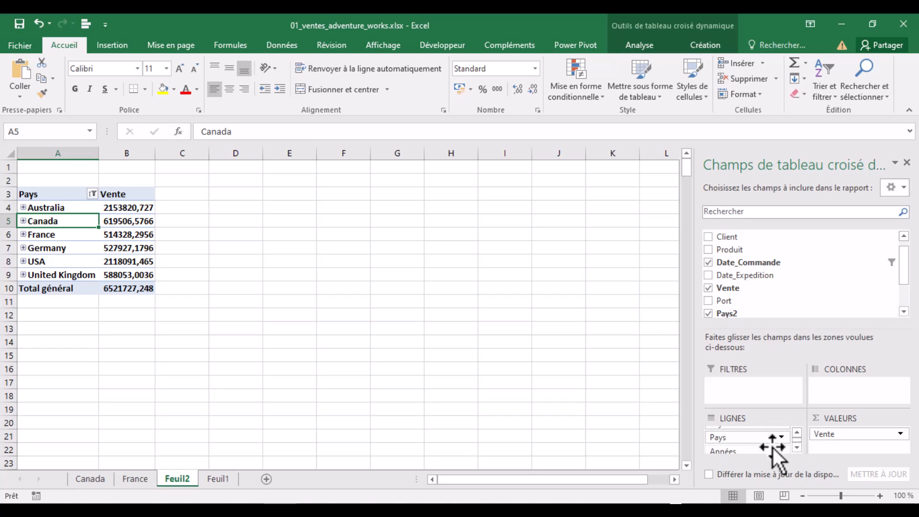
pyautogui.moveTo(769, 448); pyautogui.dragTo(790, 272)
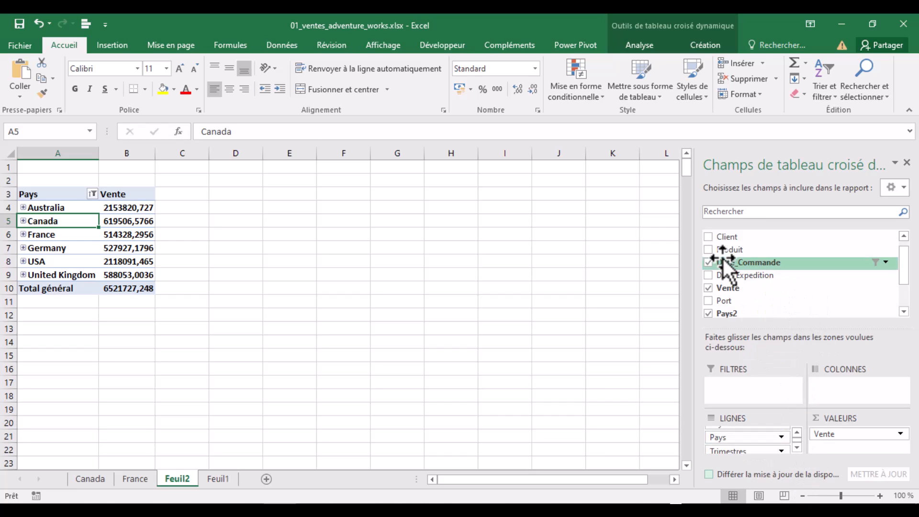
# Remove the Date_Commande, Pays2 and Trimestres fields from the pivot table.
pyautogui.click(706, 261)
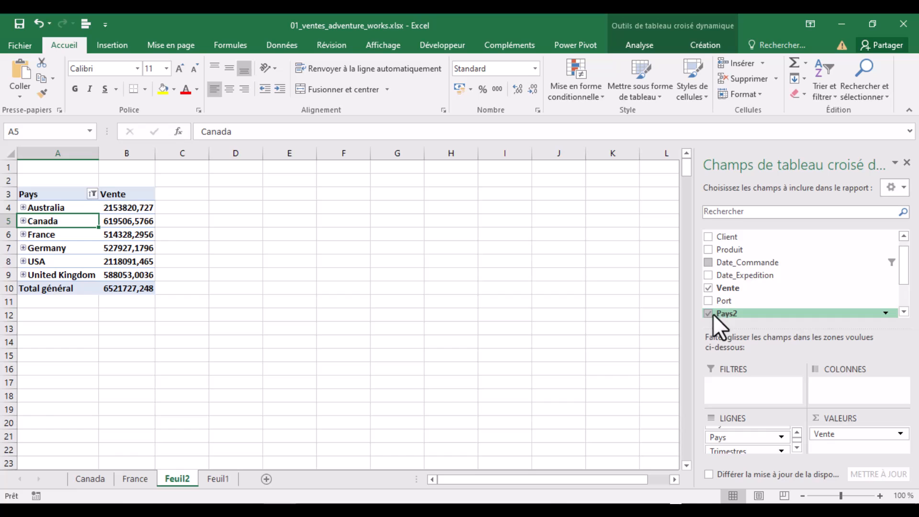
pyautogui.click(712, 314)
pyautogui.scroll(-2, 756, 285)
pyautogui.click(713, 280)
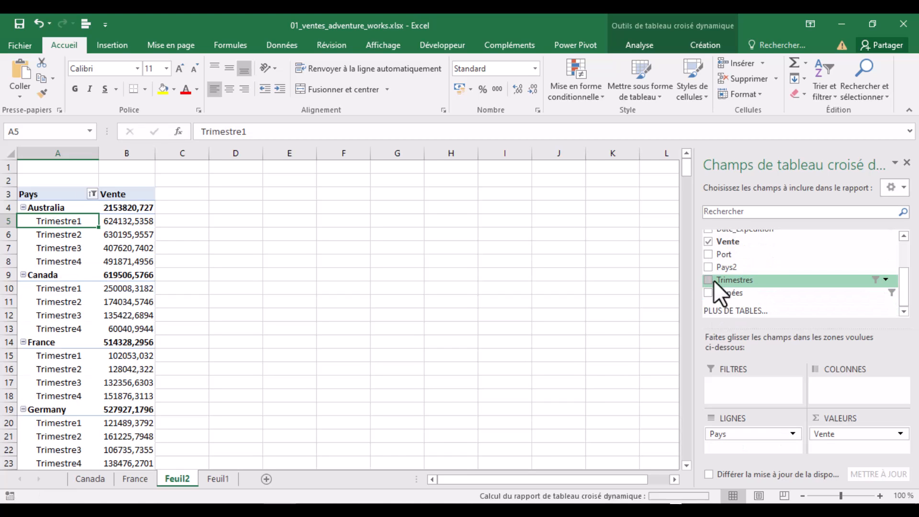
# Add the Port field to the pivot table's values as a sum and give it the custom name Port.
pyautogui.scroll(2, 765, 282)
pyautogui.click(129, 247)
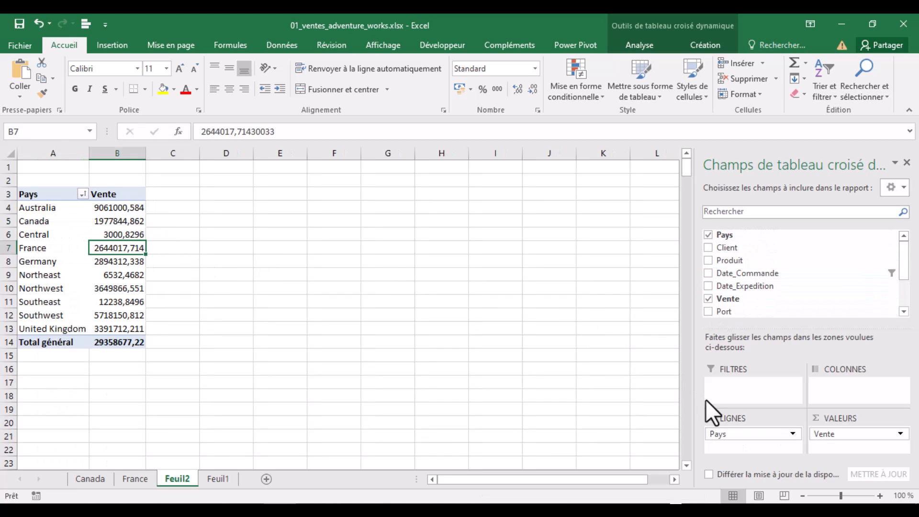
pyautogui.moveTo(724, 311); pyautogui.dragTo(852, 450)
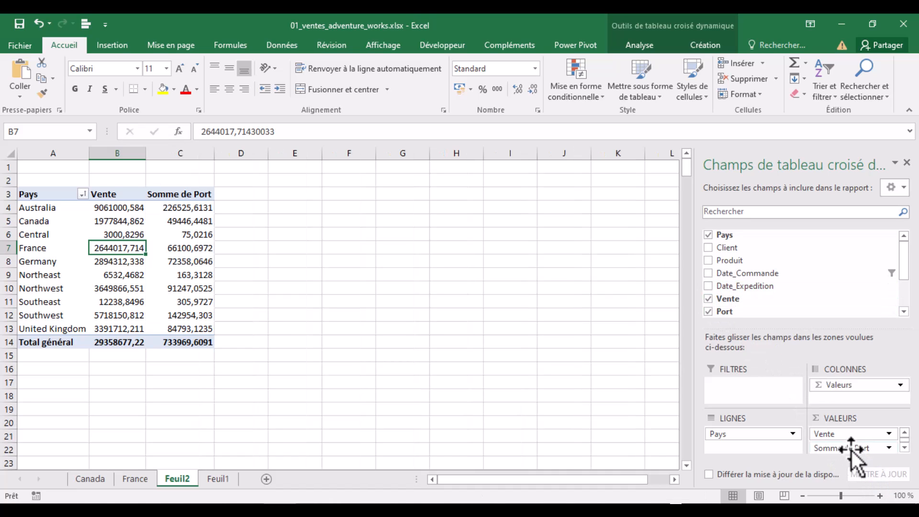
pyautogui.click(852, 448)
pyautogui.click(821, 432)
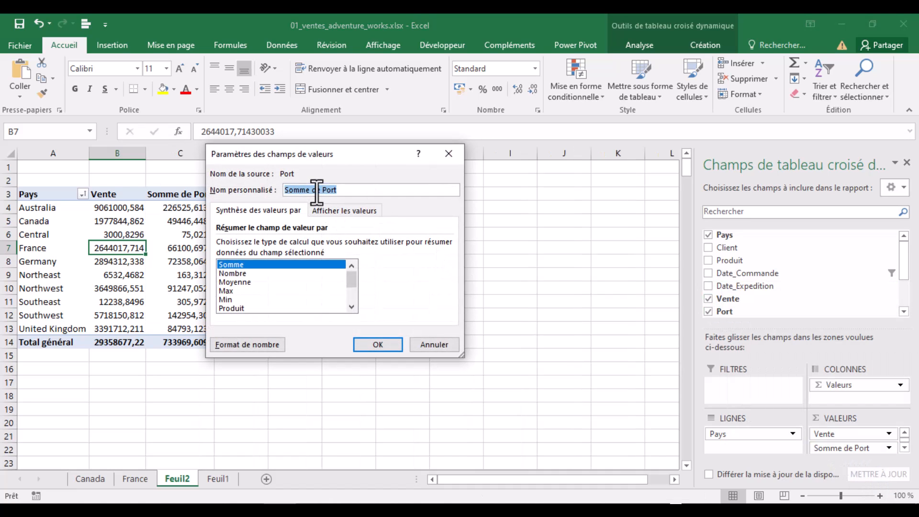
pyautogui.write('Port')
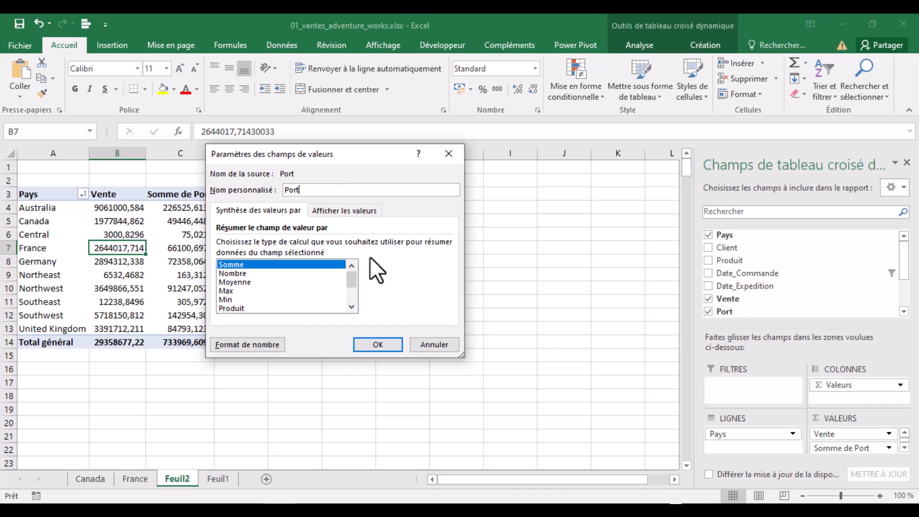
pyautogui.click(380, 343)
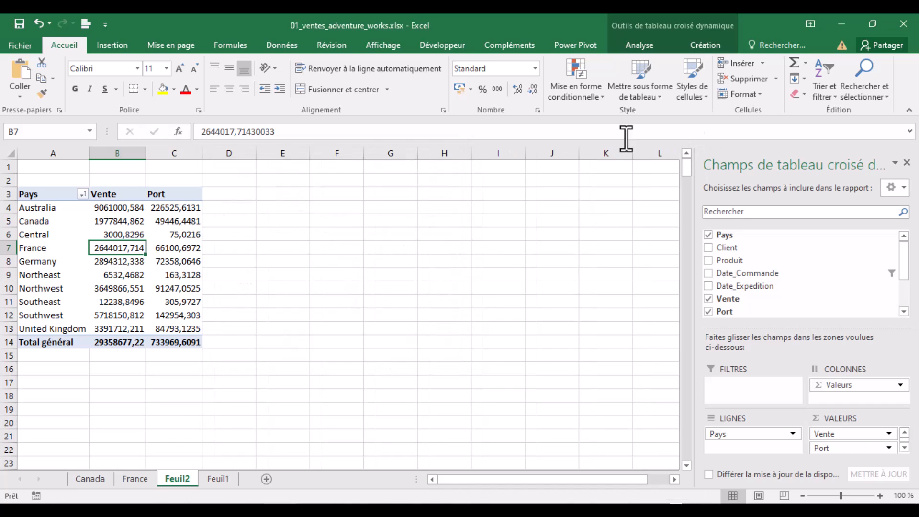
# Look through the conditional formatting options for a Vente cell, including cell highlighting rules and colour scales, and close them without applying any.
pyautogui.click(170, 218)
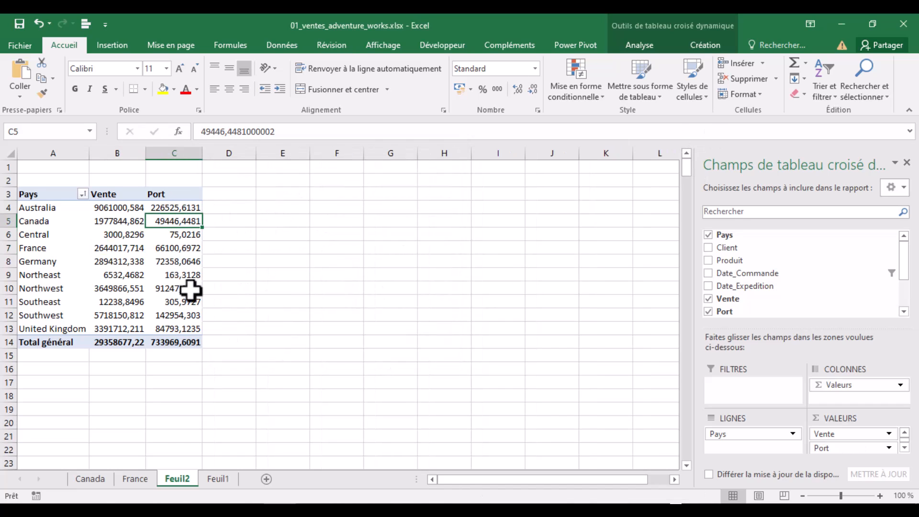
pyautogui.click(628, 43)
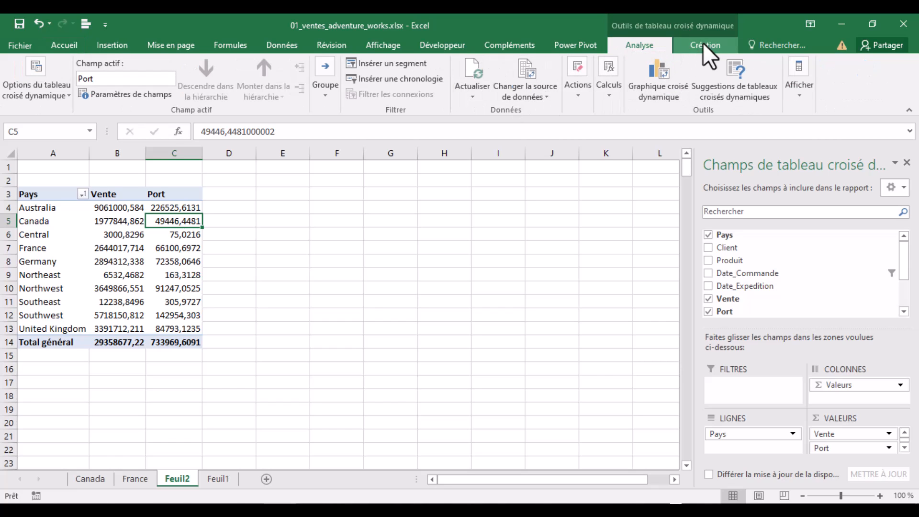
pyautogui.click(64, 45)
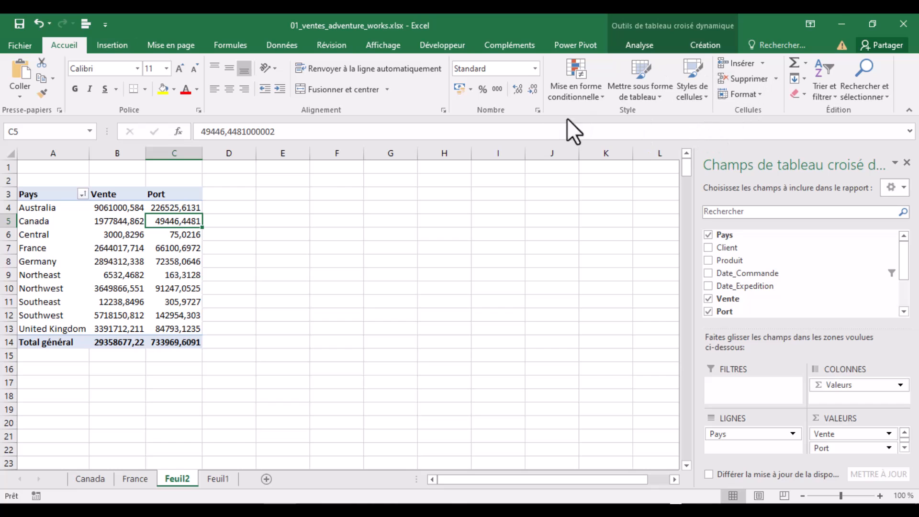
pyautogui.click(97, 221)
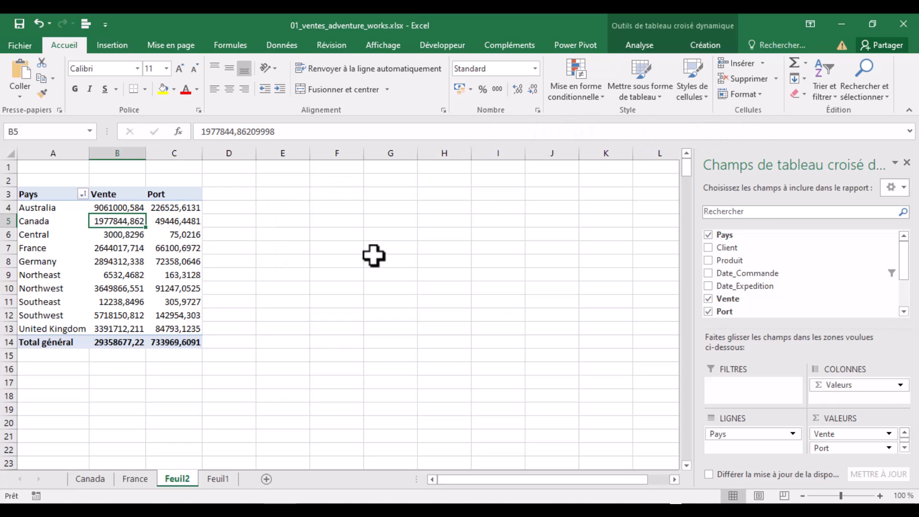
pyautogui.click(599, 97)
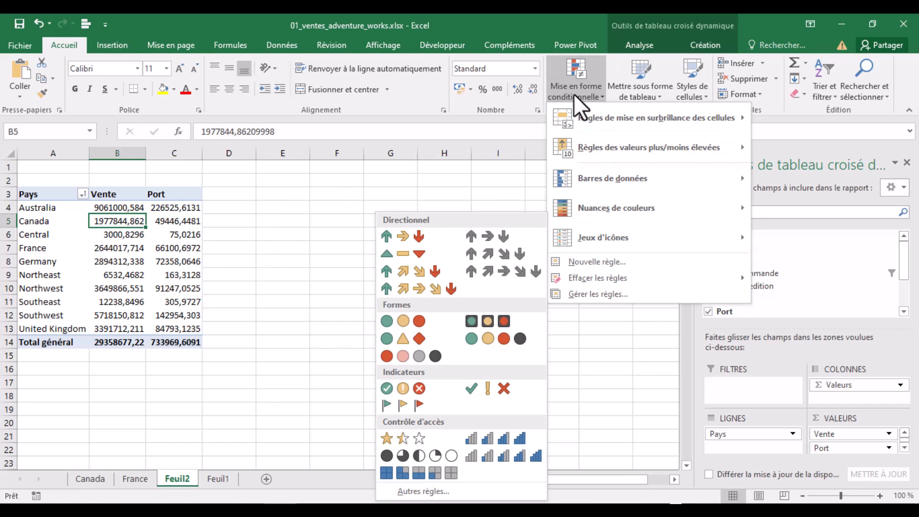
pyautogui.moveTo(590, 105)
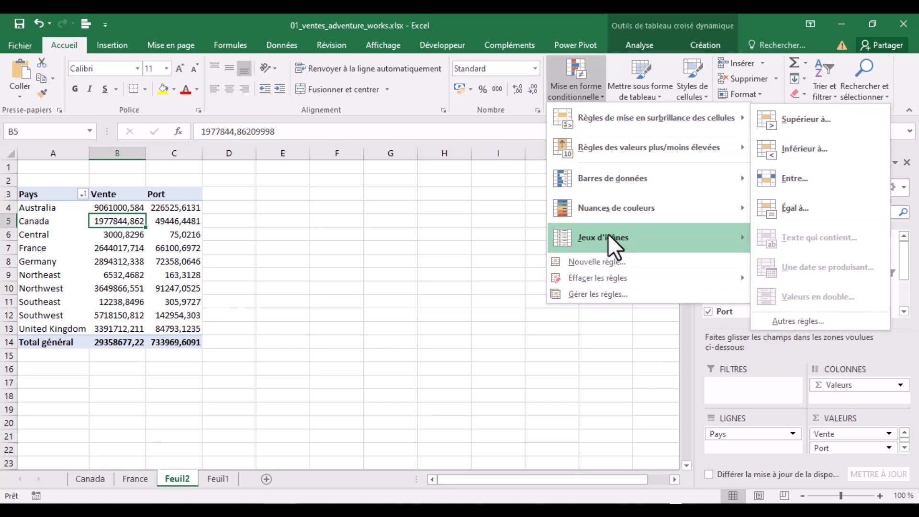
pyautogui.moveTo(631, 208)
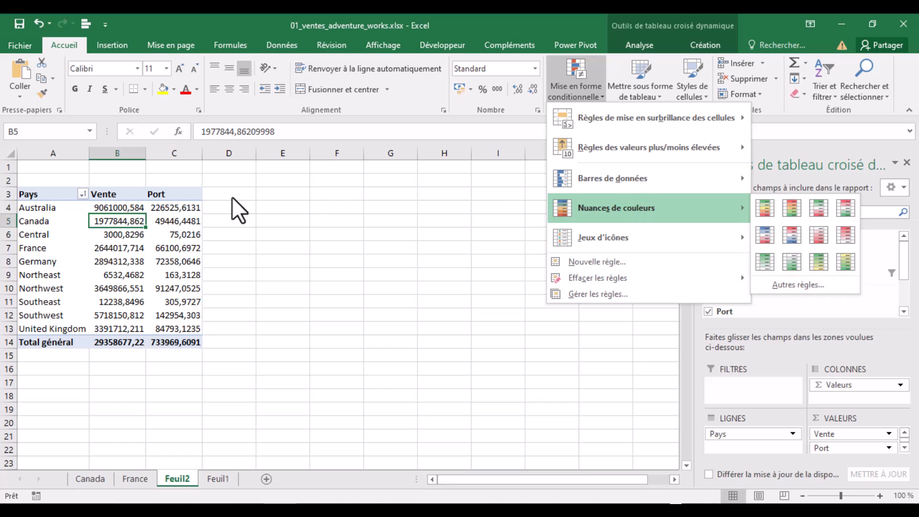
pyautogui.click(142, 207)
# Try a two-colour scale rule on the whole Vente column, including its header and grand total, and undo it.
pyautogui.click(36, 192)
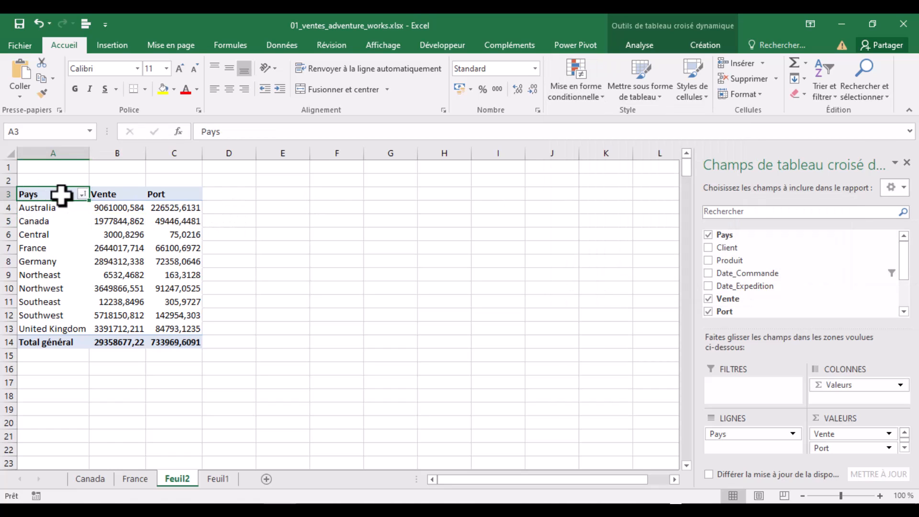
pyautogui.moveTo(43, 193); pyautogui.dragTo(136, 328)
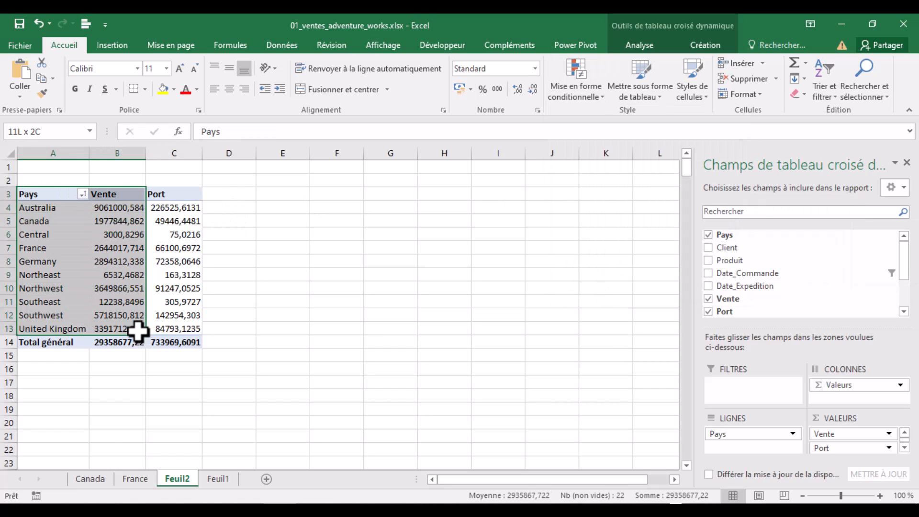
pyautogui.click(119, 207)
pyautogui.moveTo(119, 192); pyautogui.dragTo(123, 345)
pyautogui.click(596, 96)
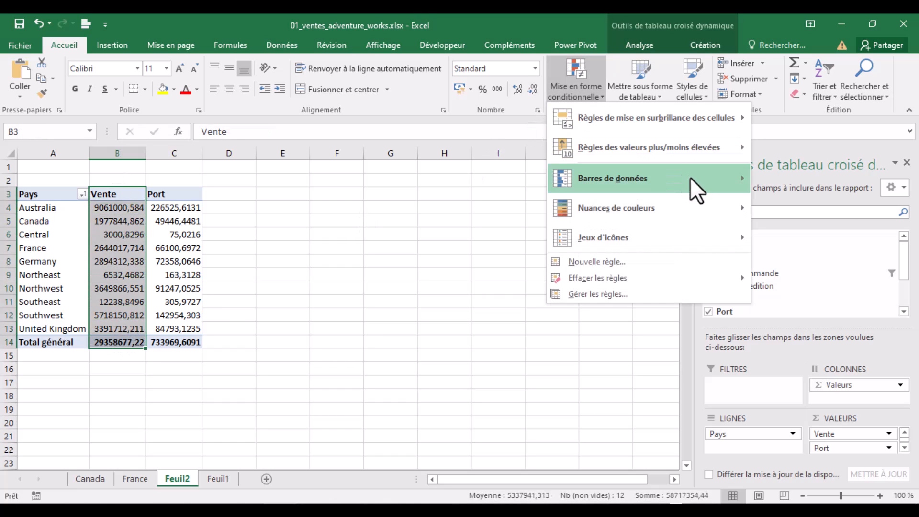
pyautogui.moveTo(707, 200)
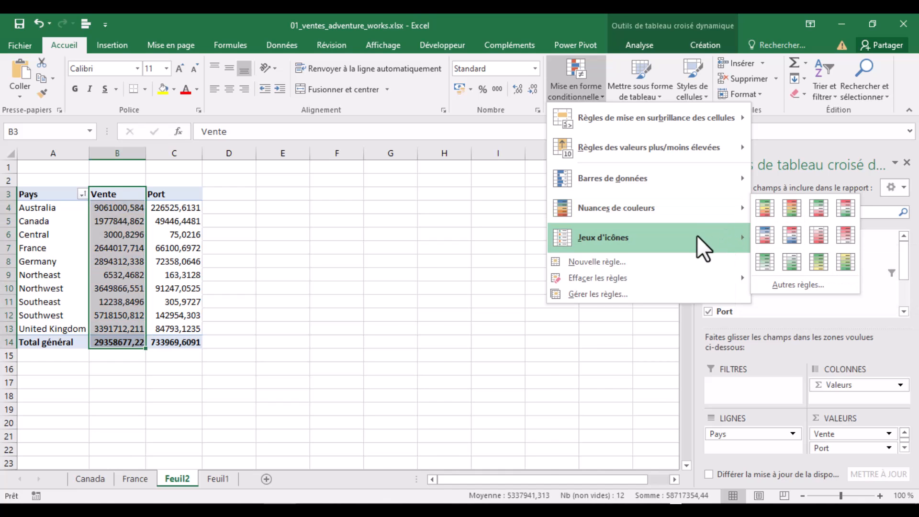
pyautogui.moveTo(698, 236)
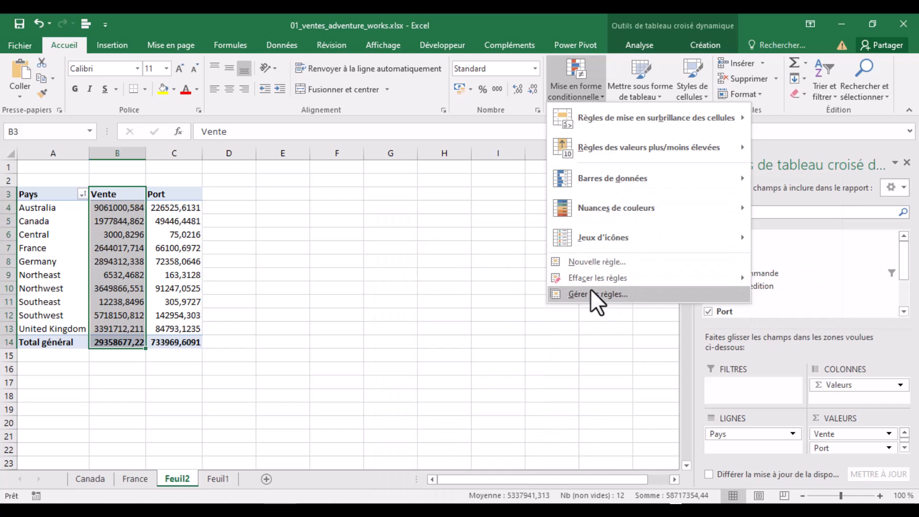
pyautogui.click(601, 262)
pyautogui.moveTo(354, 154); pyautogui.dragTo(444, 150)
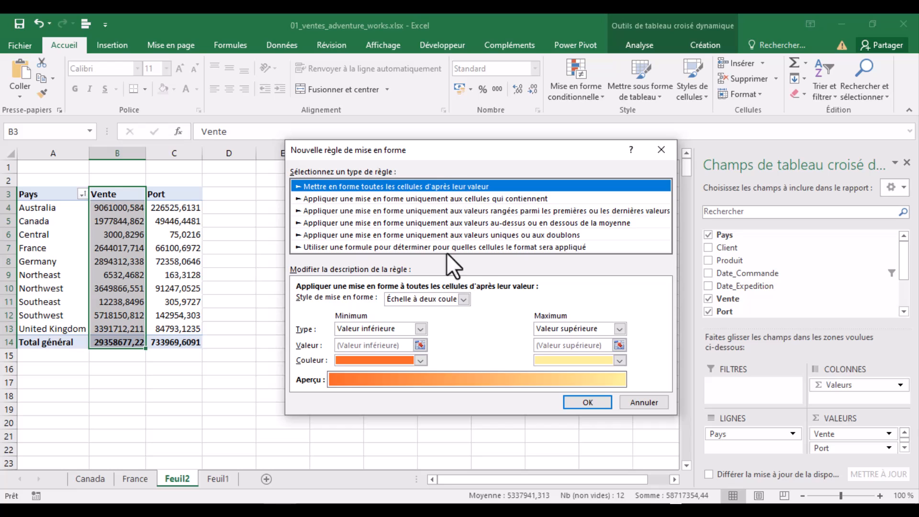
pyautogui.click(587, 402)
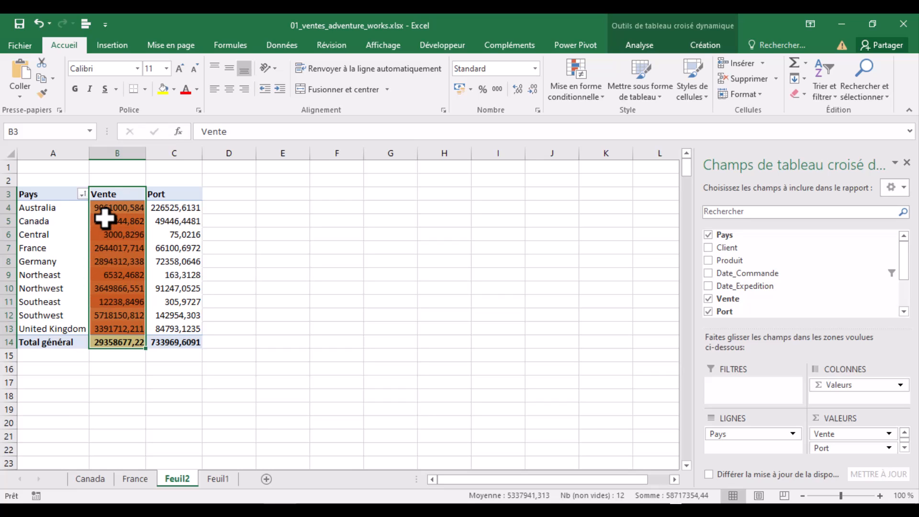
pyautogui.click(33, 19)
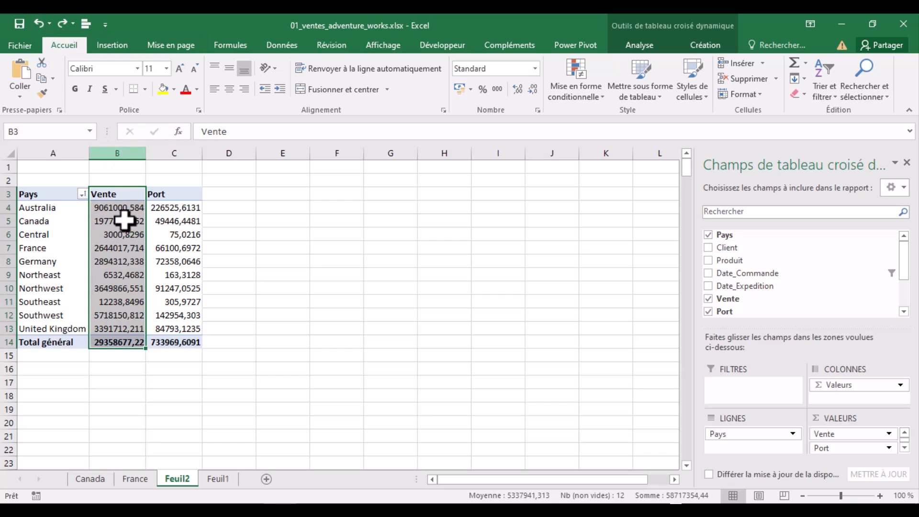
# Start a new formatting rule for the country Vente values in B4:B13, targeting cells with a value greater than (supérieure à) 100000.
pyautogui.click(115, 214)
pyautogui.moveTo(116, 214); pyautogui.dragTo(123, 328)
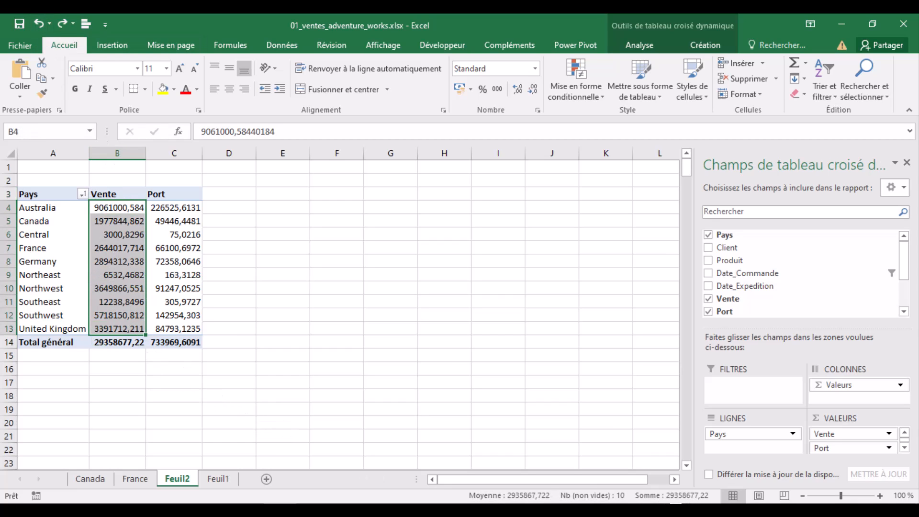
pyautogui.click(601, 97)
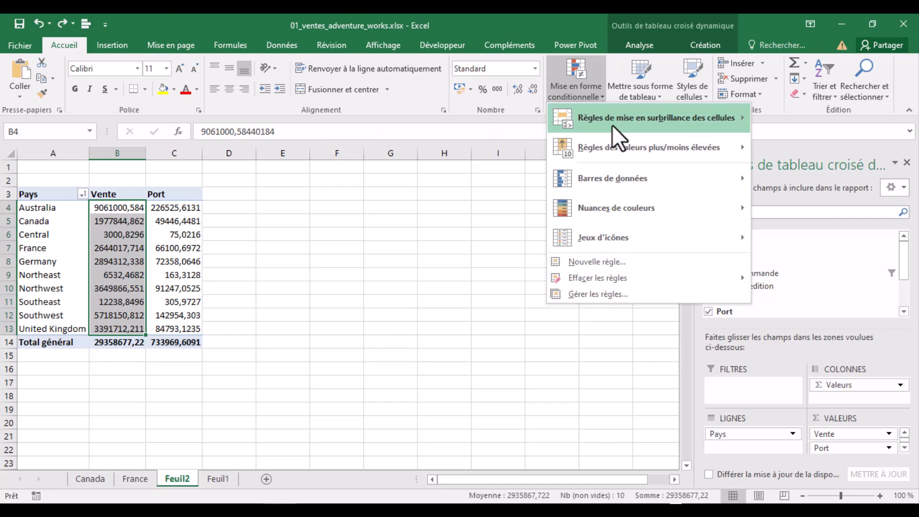
pyautogui.click(593, 261)
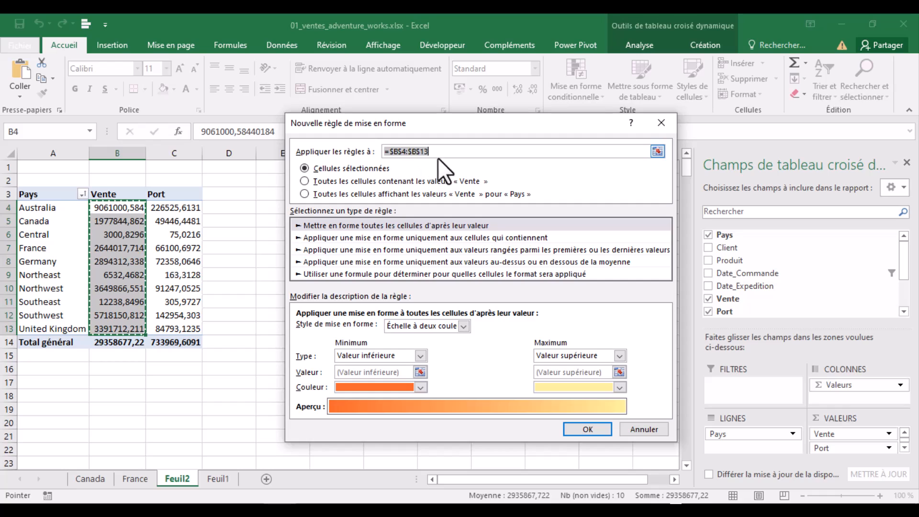
pyautogui.click(465, 326)
pyautogui.click(464, 325)
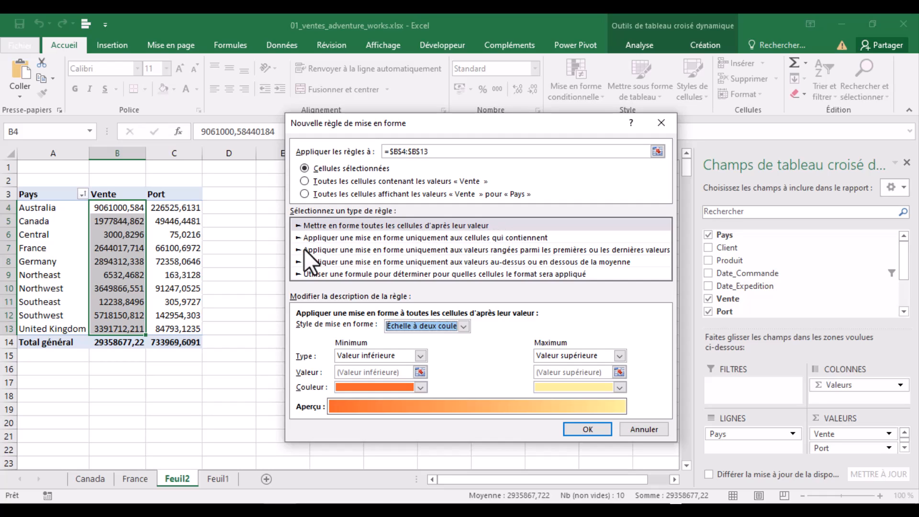
pyautogui.click(474, 238)
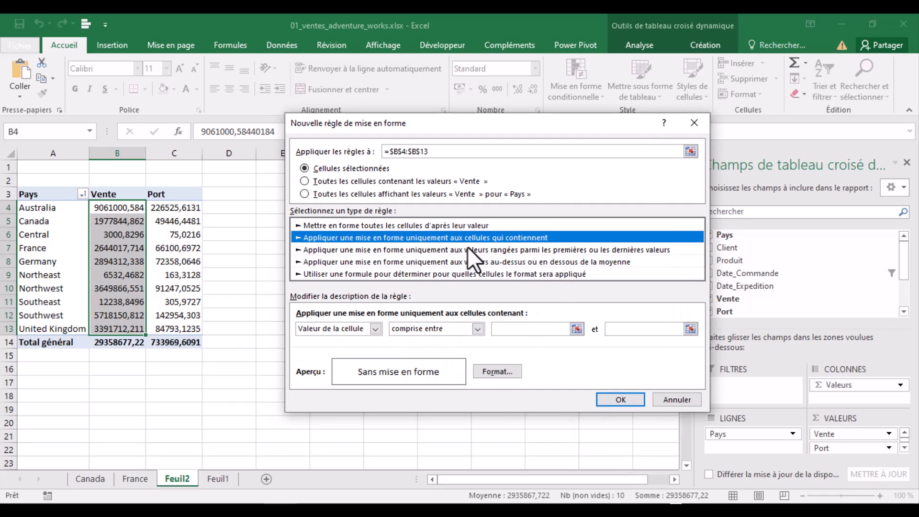
pyautogui.click(471, 330)
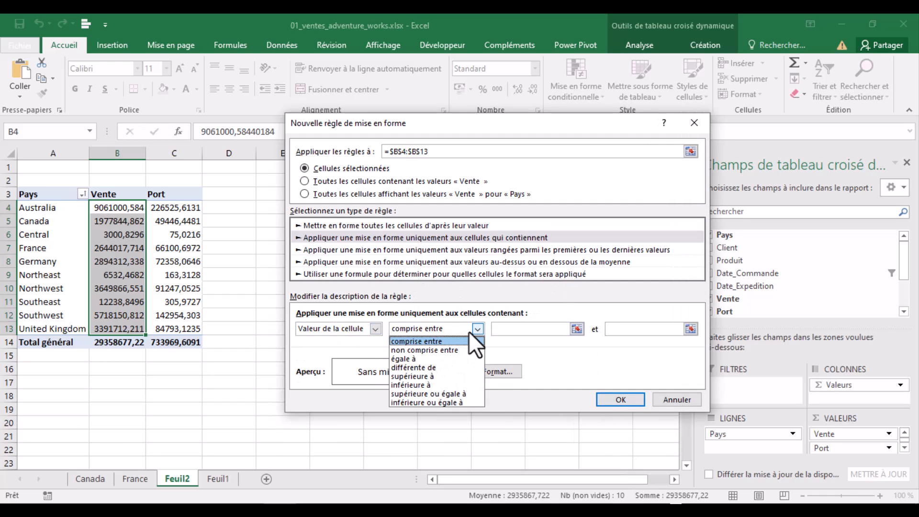
pyautogui.click(399, 377)
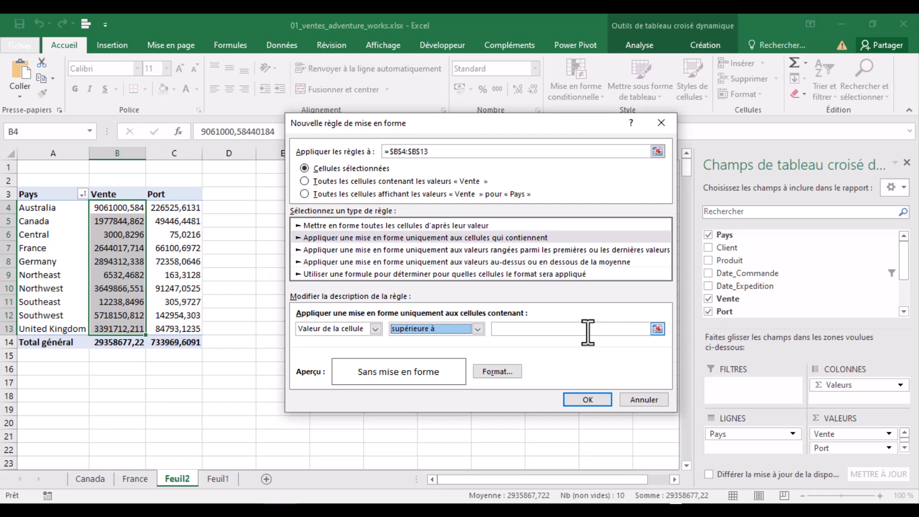
pyautogui.click(612, 332)
pyautogui.write('100')
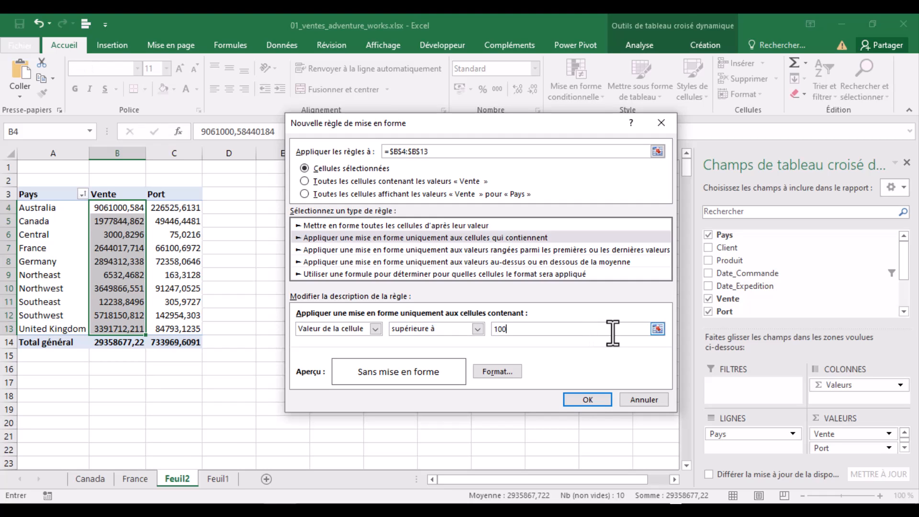
pyautogui.write('000')
# Give the rule a bold (Gras) font in standard green and apply it to the Vente values.
pyautogui.click(487, 372)
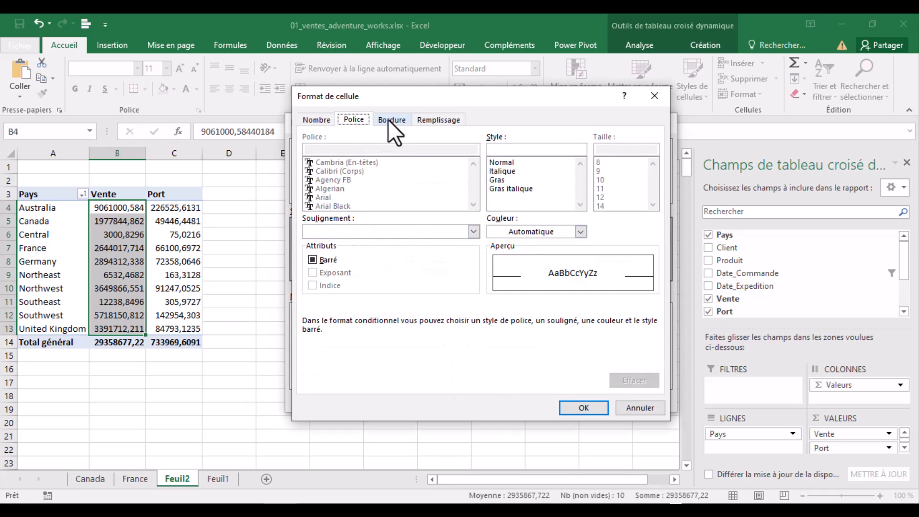
pyautogui.click(316, 119)
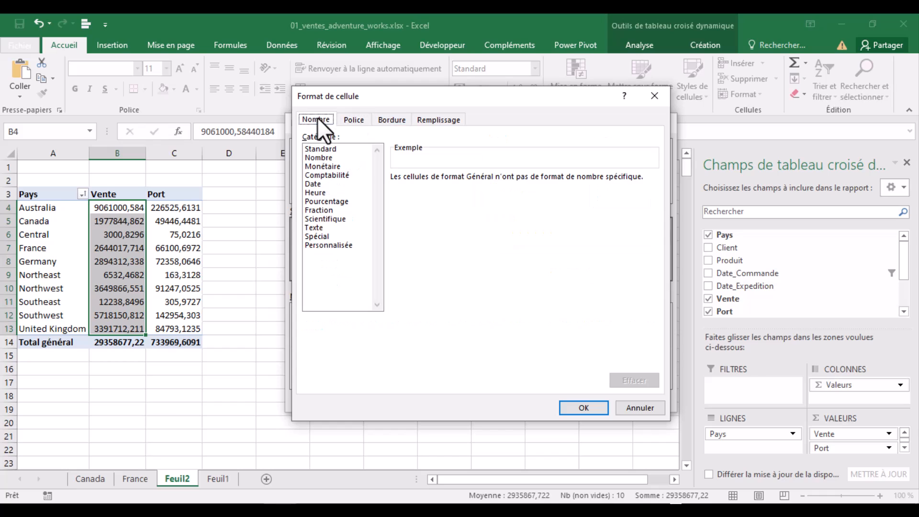
pyautogui.click(365, 118)
pyautogui.click(441, 119)
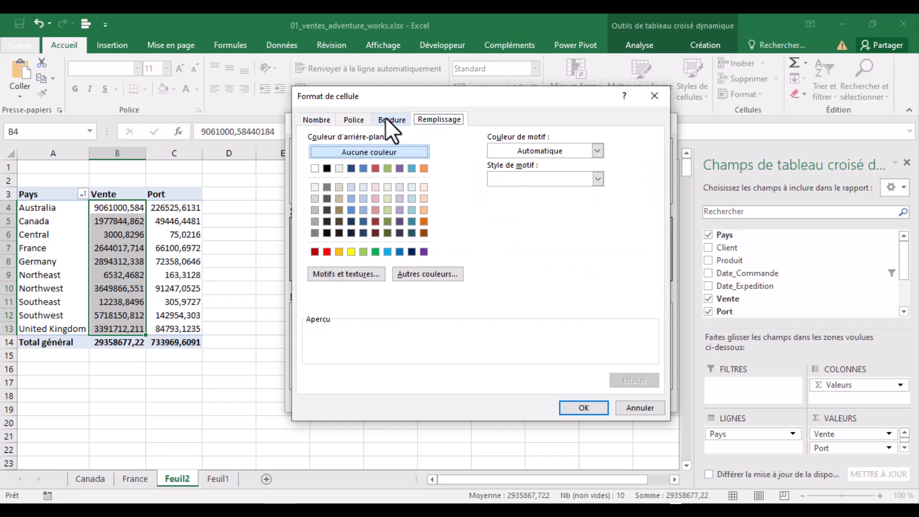
pyautogui.click(354, 119)
pyautogui.click(474, 232)
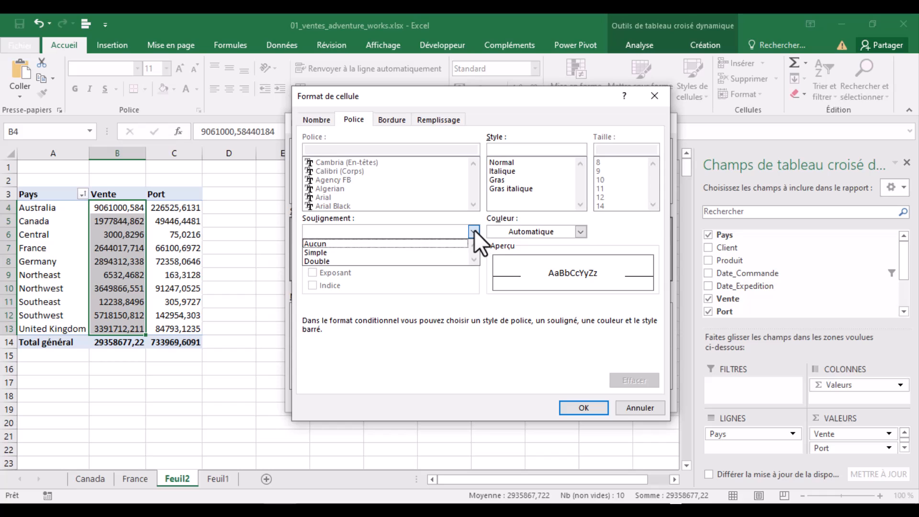
pyautogui.click(473, 230)
pyautogui.click(581, 232)
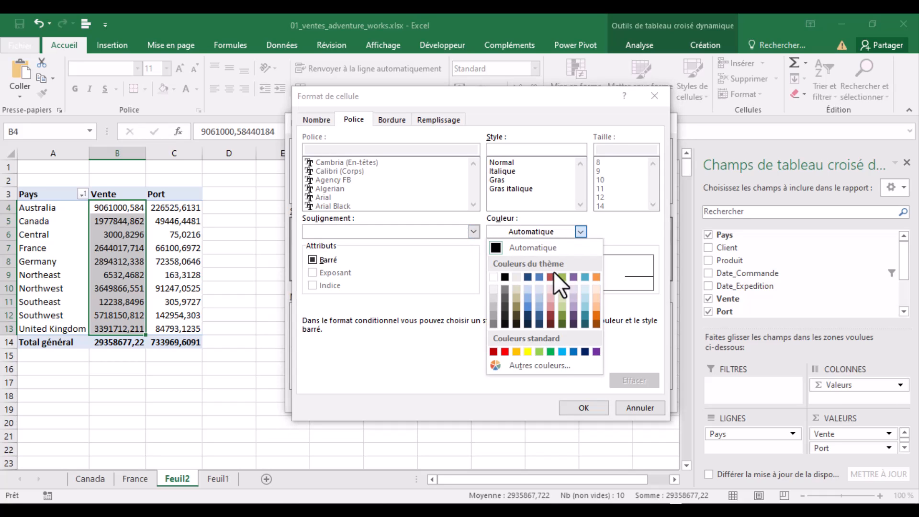
pyautogui.click(551, 352)
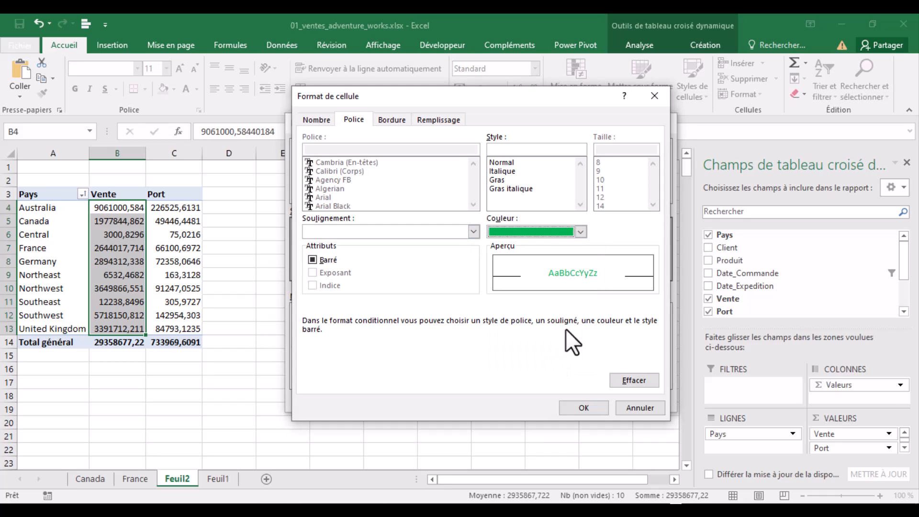
pyautogui.click(498, 180)
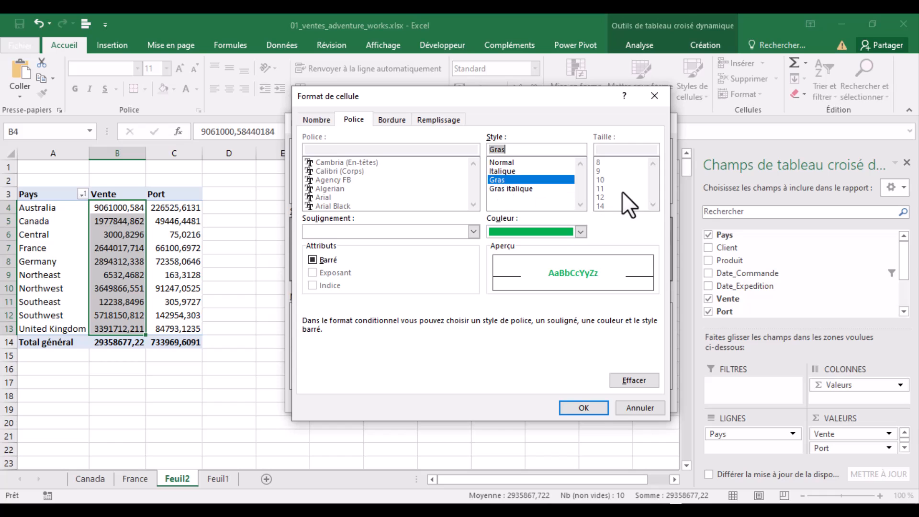
pyautogui.click(576, 403)
pyautogui.click(573, 399)
pyautogui.click(123, 249)
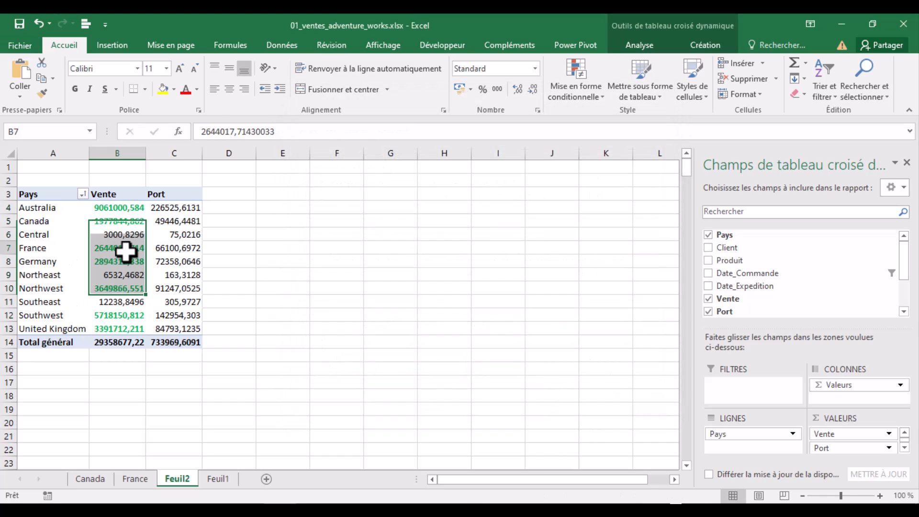
pyautogui.moveTo(127, 209); pyautogui.dragTo(114, 259)
pyautogui.click(119, 250)
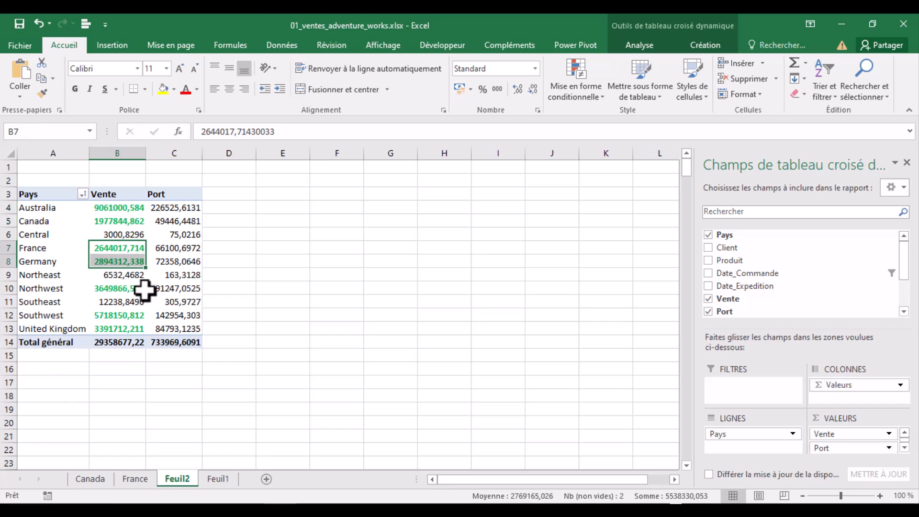
# Insert a Date_Commande timeline for the pivot table and place it beside the table, near row 3.
pyautogui.click(114, 233)
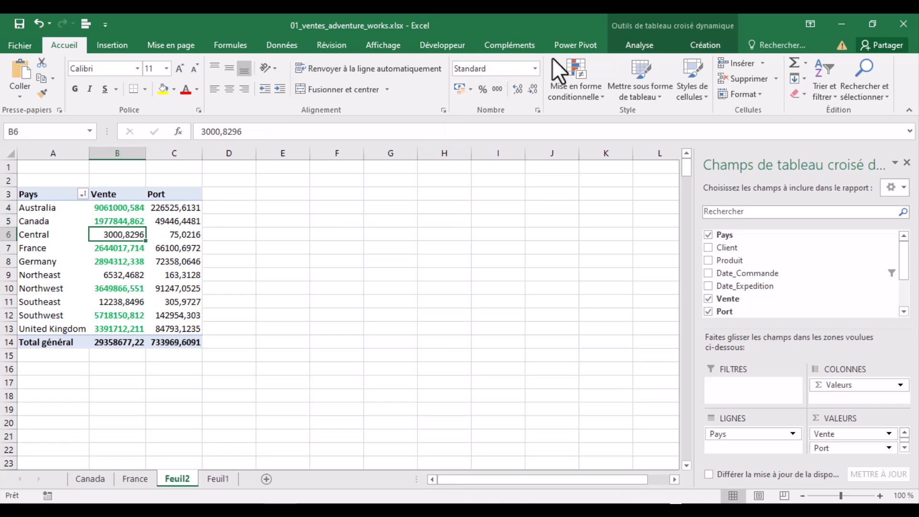
pyautogui.click(635, 43)
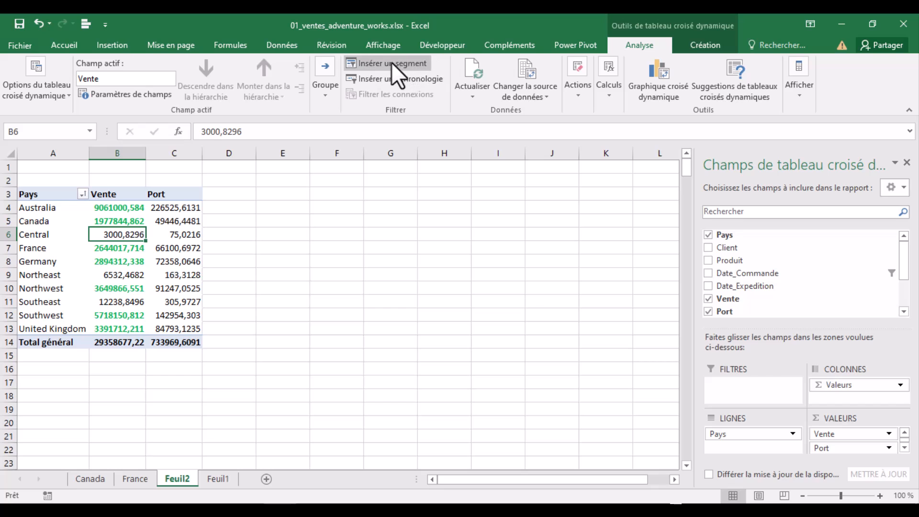
pyautogui.click(394, 79)
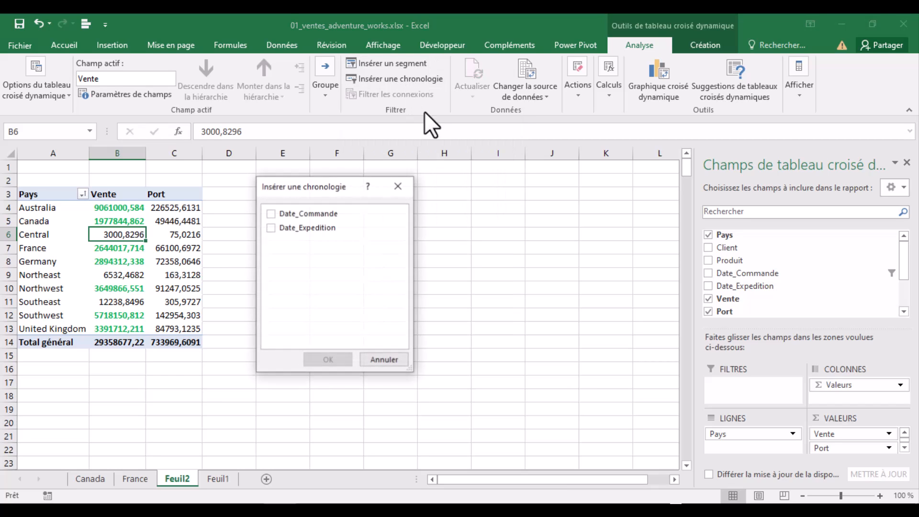
pyautogui.click(277, 214)
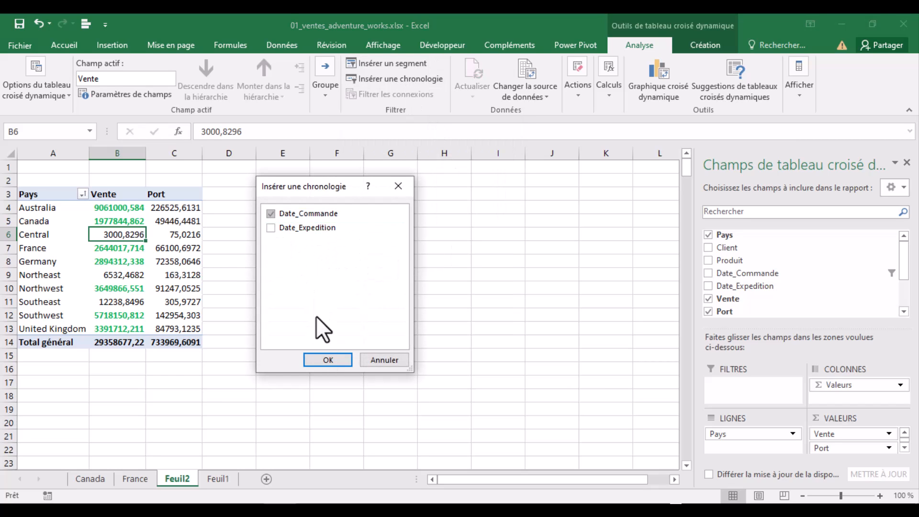
pyautogui.click(320, 358)
pyautogui.click(316, 278)
pyautogui.moveTo(315, 278); pyautogui.dragTo(353, 197)
# Switch the Date_Commande timeline to months (MOIS) and widen it to about 15.7 cm.
pyautogui.click(488, 222)
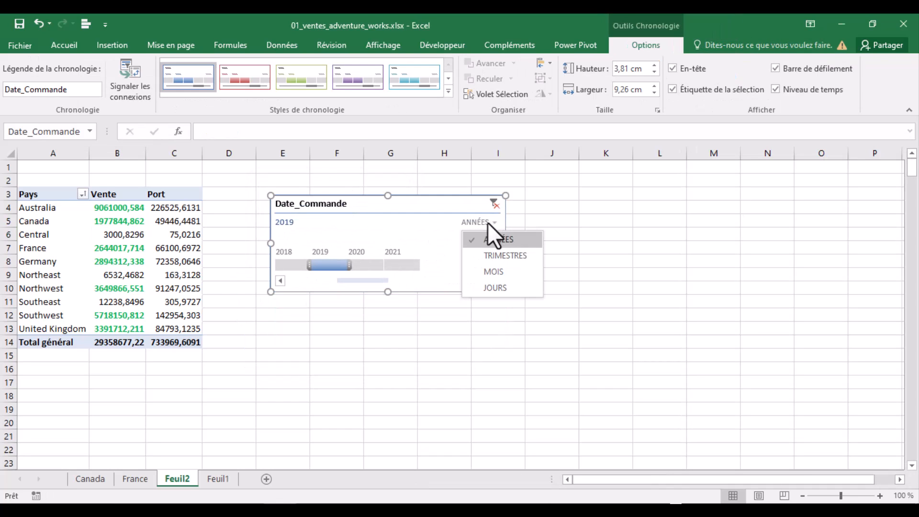
pyautogui.click(495, 271)
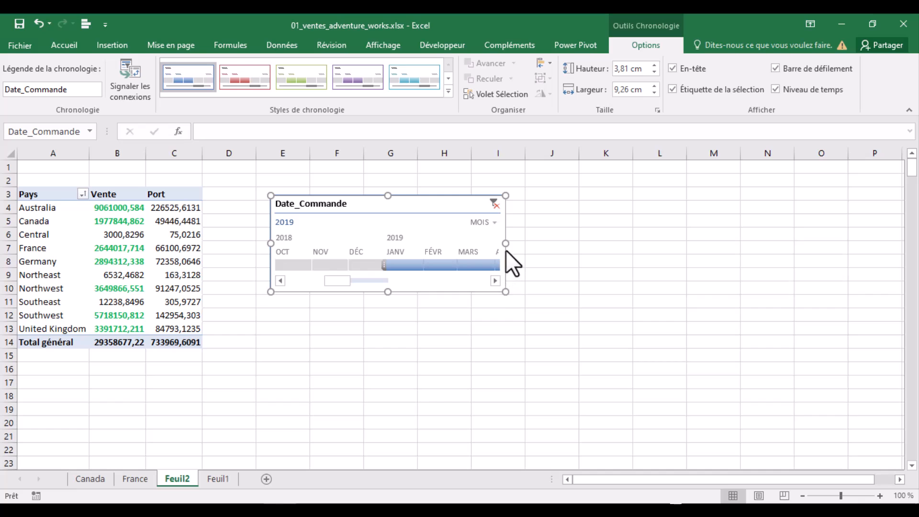
pyautogui.moveTo(505, 249); pyautogui.dragTo(665, 266)
# Filter the pivot table through single months of 2019 on the timeline, from March to May and back, ending on January.
pyautogui.click(482, 263)
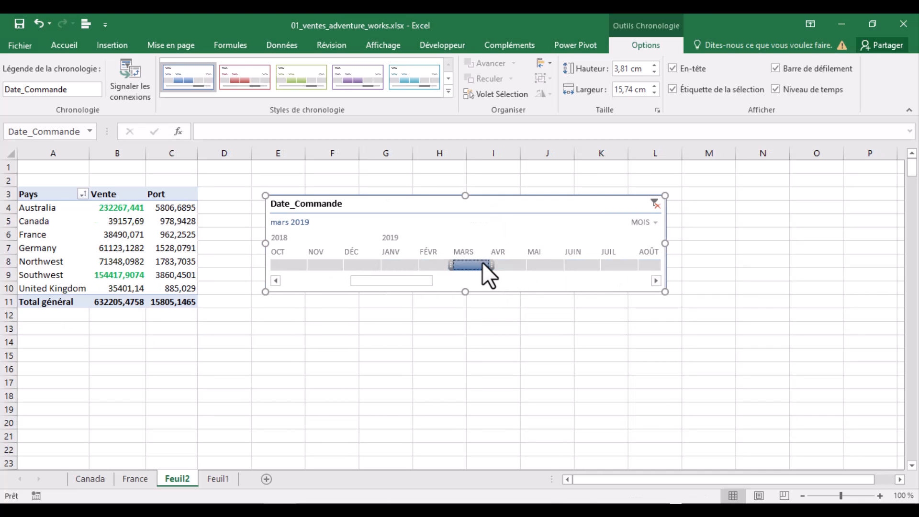
pyautogui.click(507, 264)
pyautogui.click(528, 266)
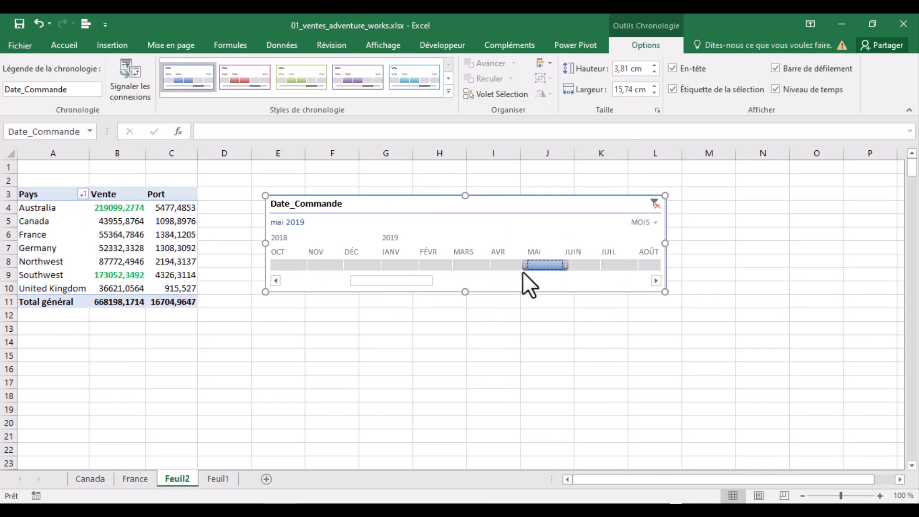
pyautogui.click(497, 264)
pyautogui.click(441, 261)
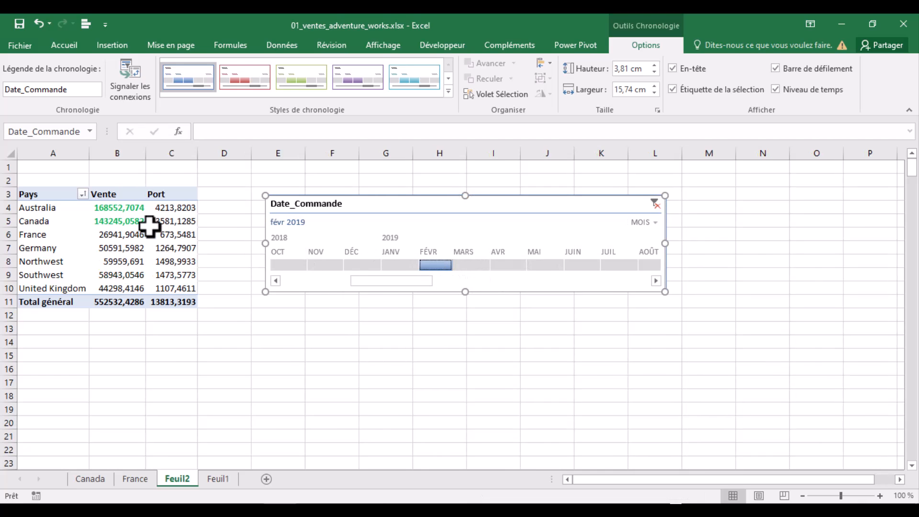
pyautogui.click(397, 264)
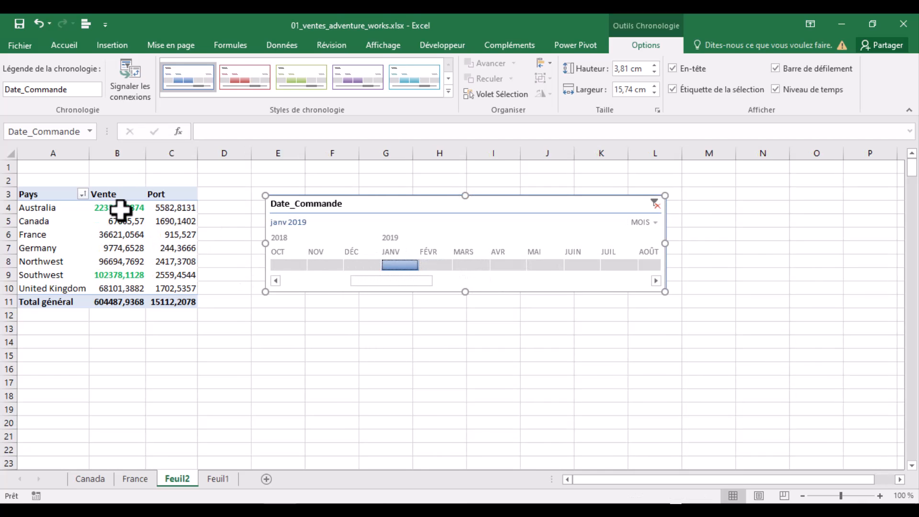